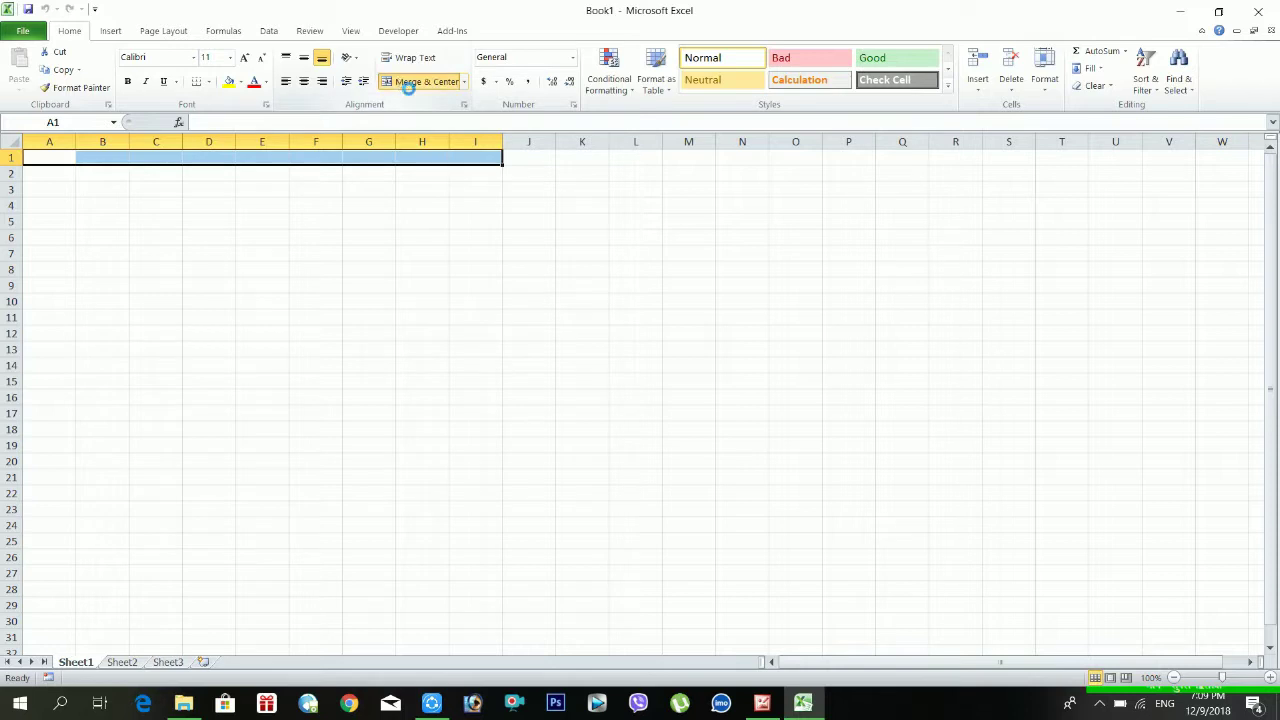
Merge and center columns A through I separately in each of the first three rows
click(398, 82)
drag(48, 175, 466, 180)
click(427, 82)
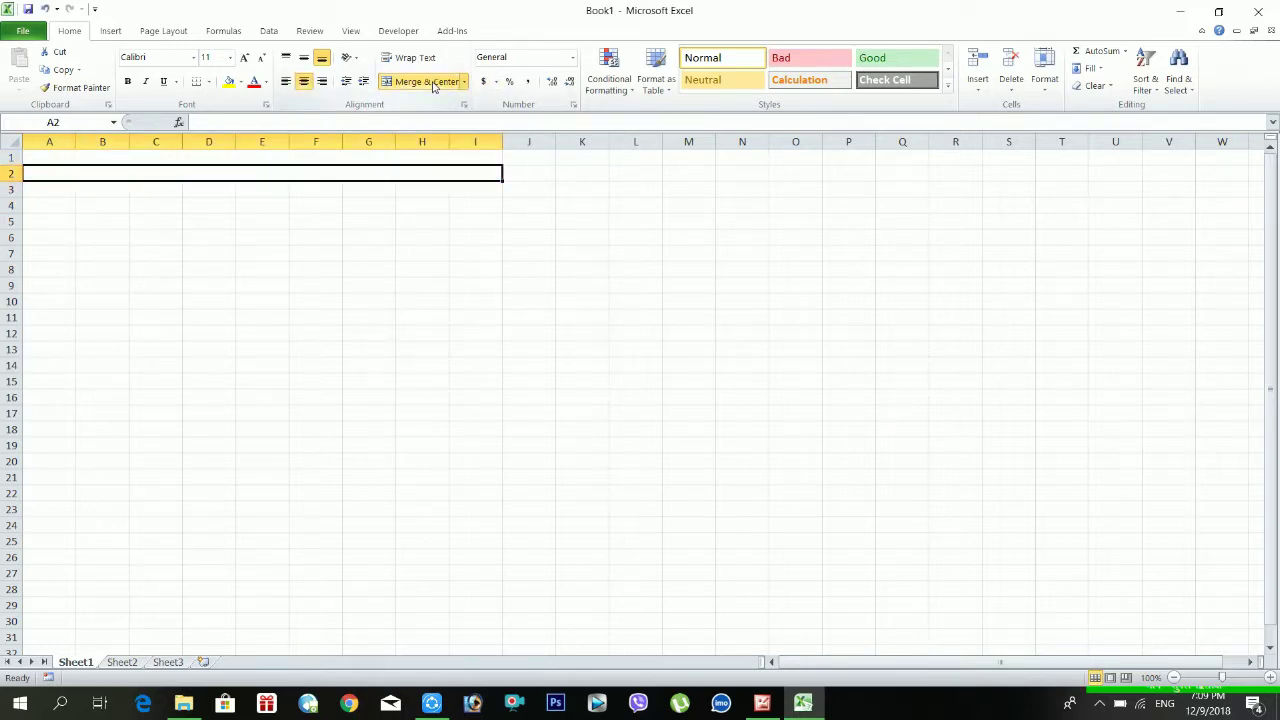
drag(74, 190, 458, 199)
click(427, 82)
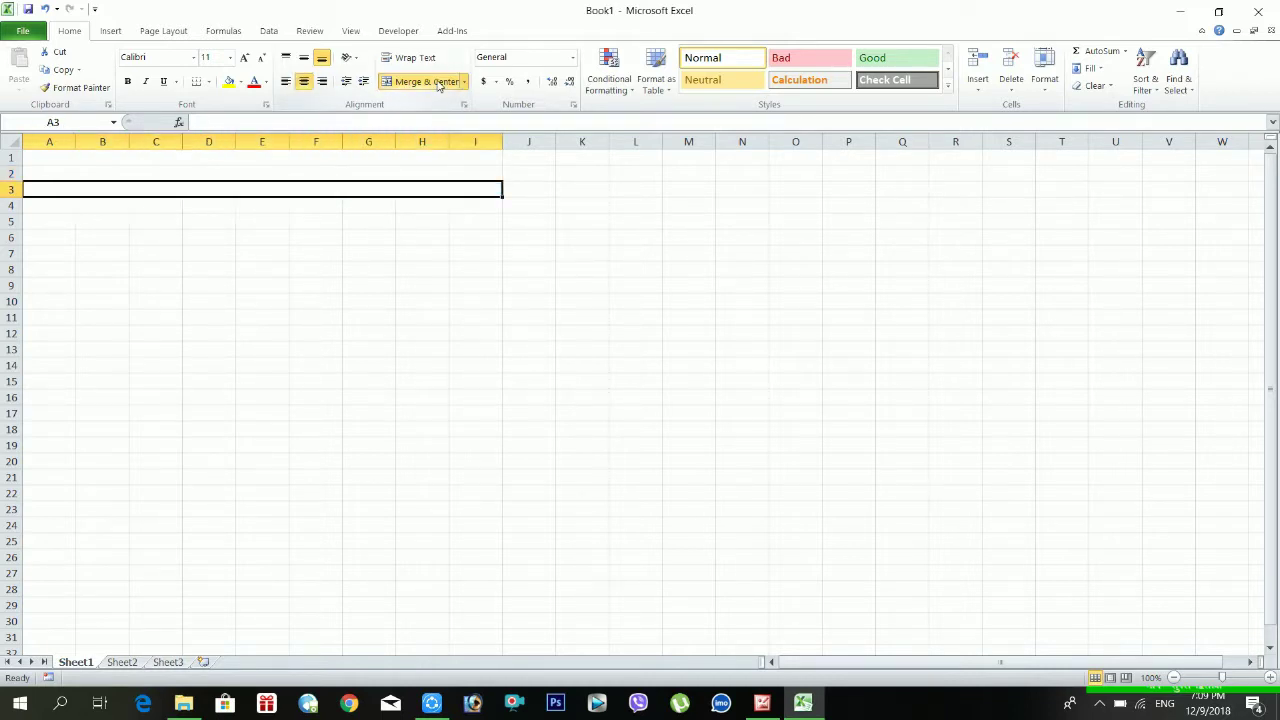
Enter the shop title "example fruit shop center" in the merged first row
click(315, 162)
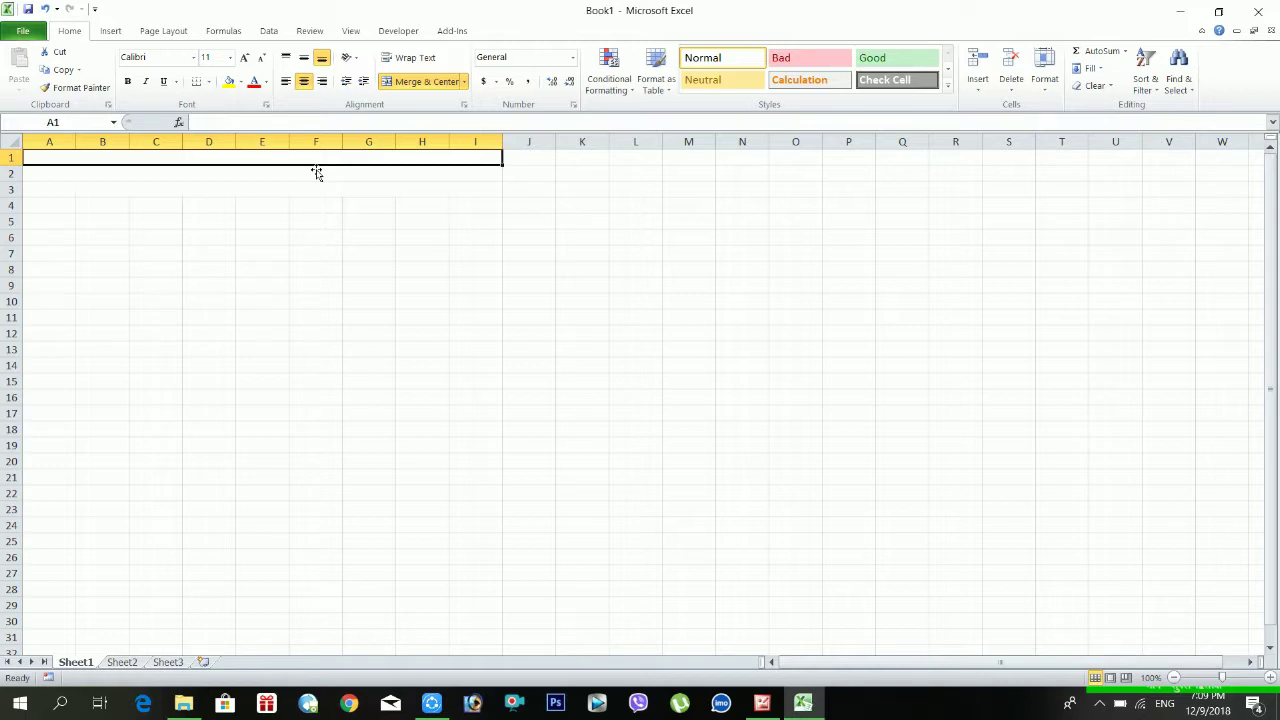
text(a)
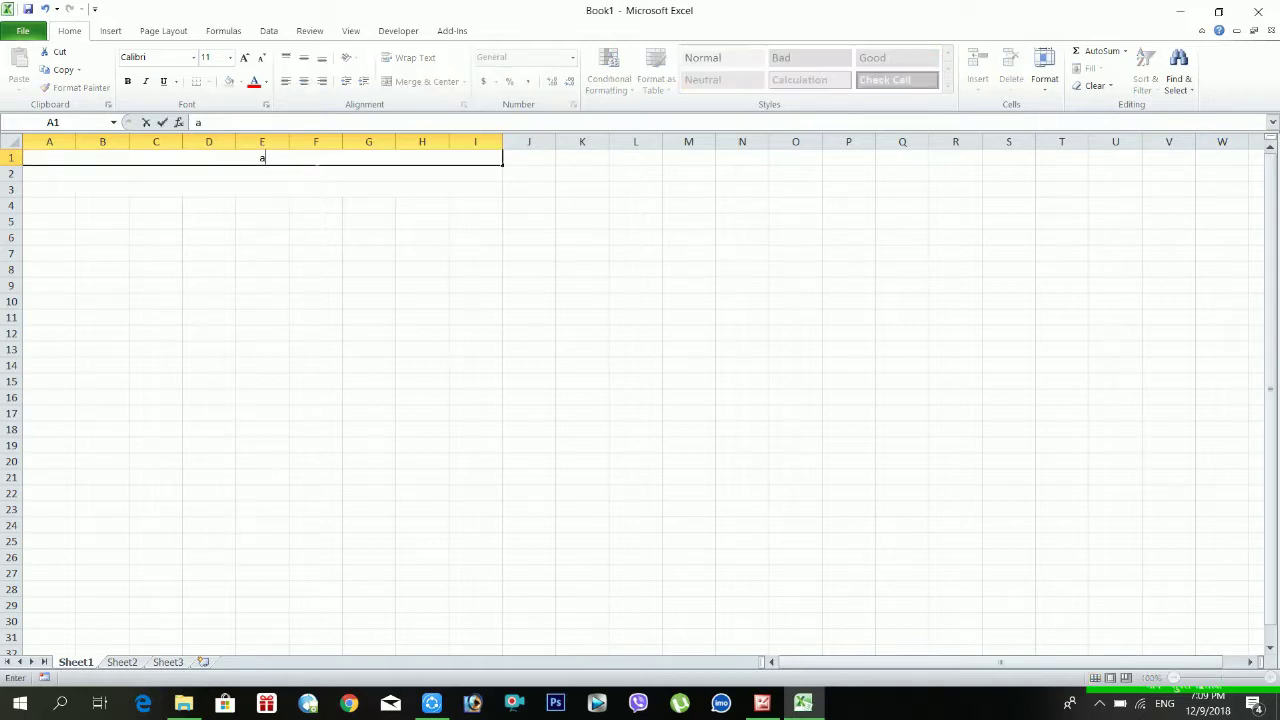
text(xample shop p)
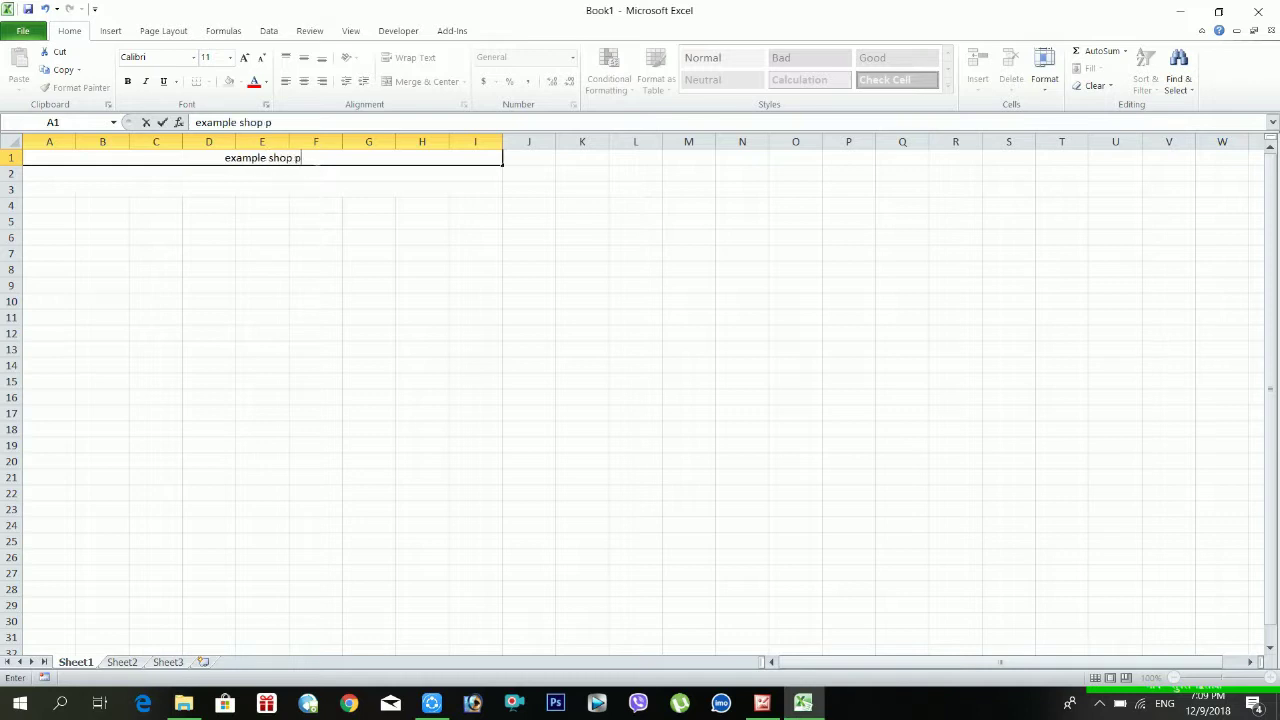
key(BackSpace)
key(BackSpace)
key(BackSpace)
key(BackSpace)
key(BackSpace)
key(BackSpace)
text(fruit shop center)
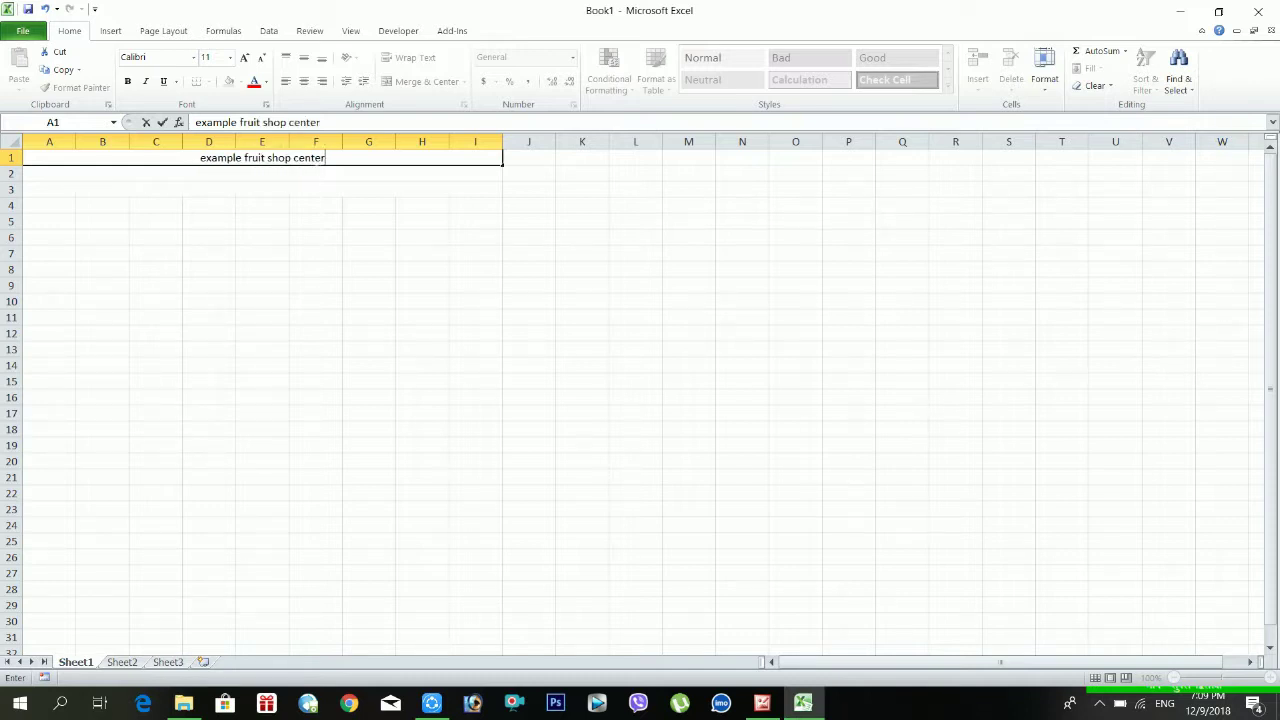
key(Return)
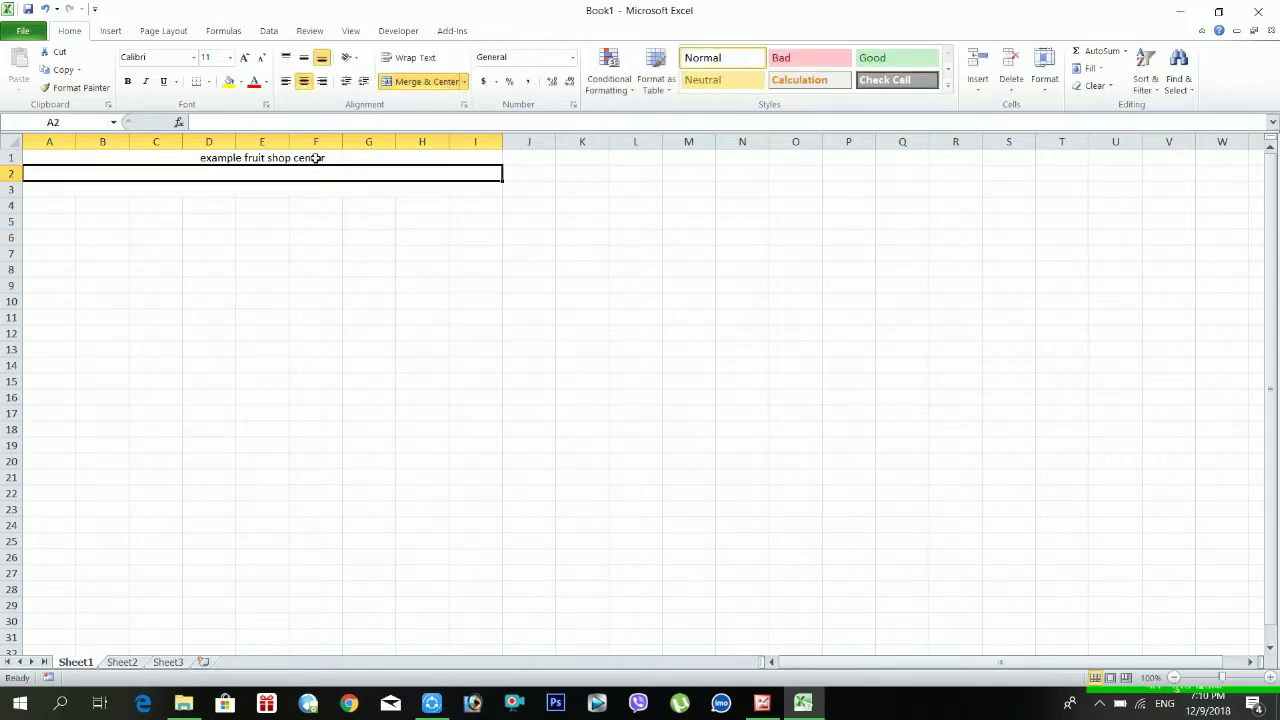
Enter the shop location "bhopur nepal" in the merged second row
text(bhopur nepa)
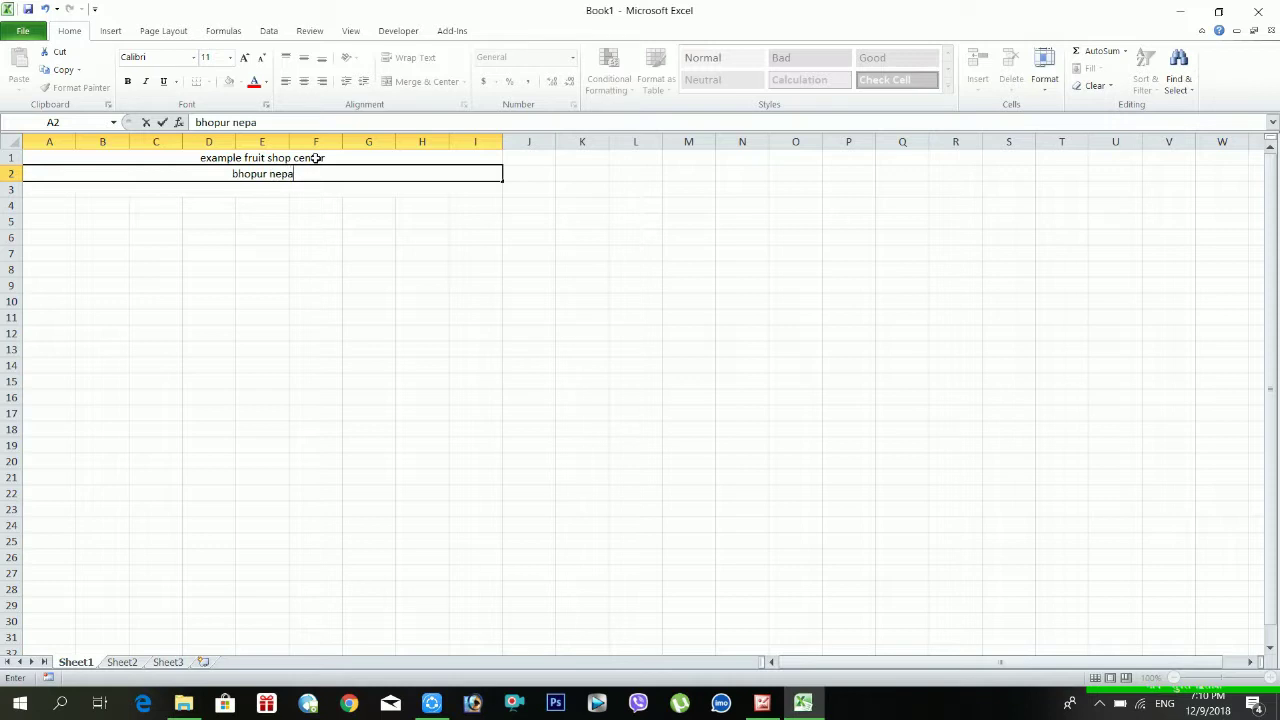
text(l)
key(Return)
Enter the document heading "cash reciept" in the merged third row
text(bill)
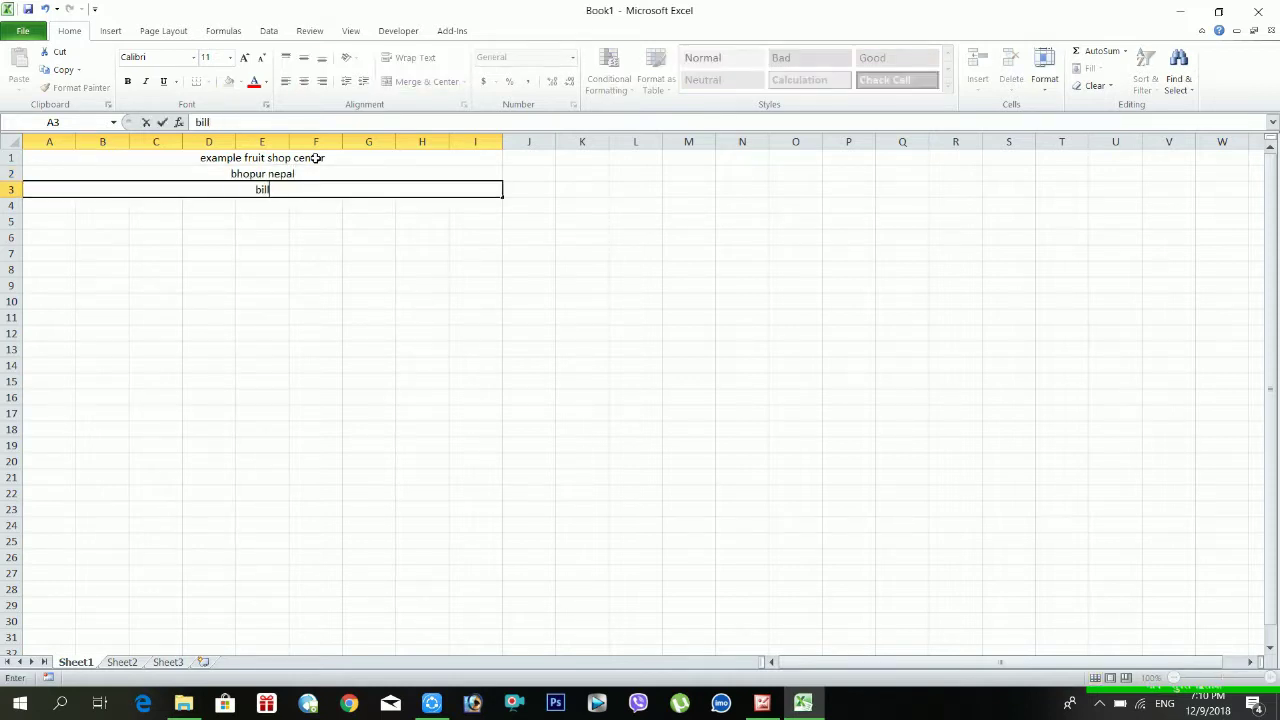
text( of)
key(BackSpace)
key(BackSpace)
key(BackSpace)
key(BackSpace)
key(BackSpace)
key(BackSpace)
key(BackSpace)
key(BackSpace)
text(cash reciept)
key(Return)
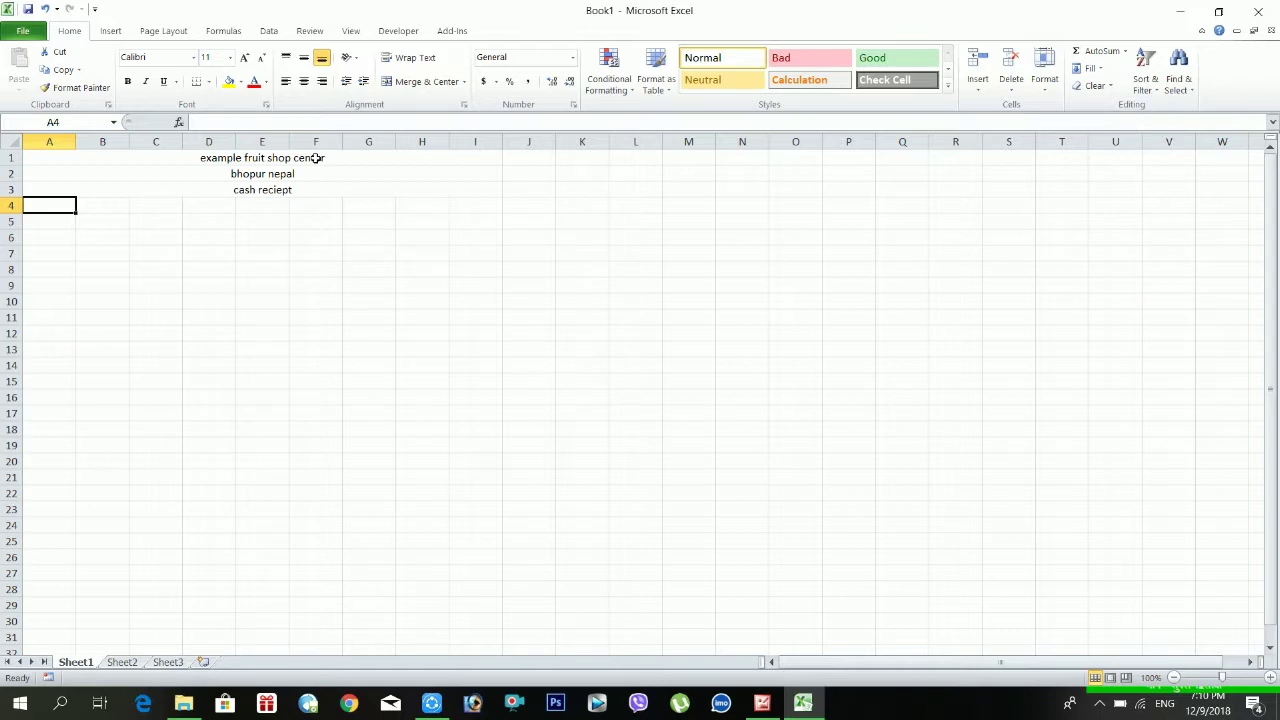
Enter the column headers "S.N.", "Product id" and "Product name" in cells A4 to C4
text(S)
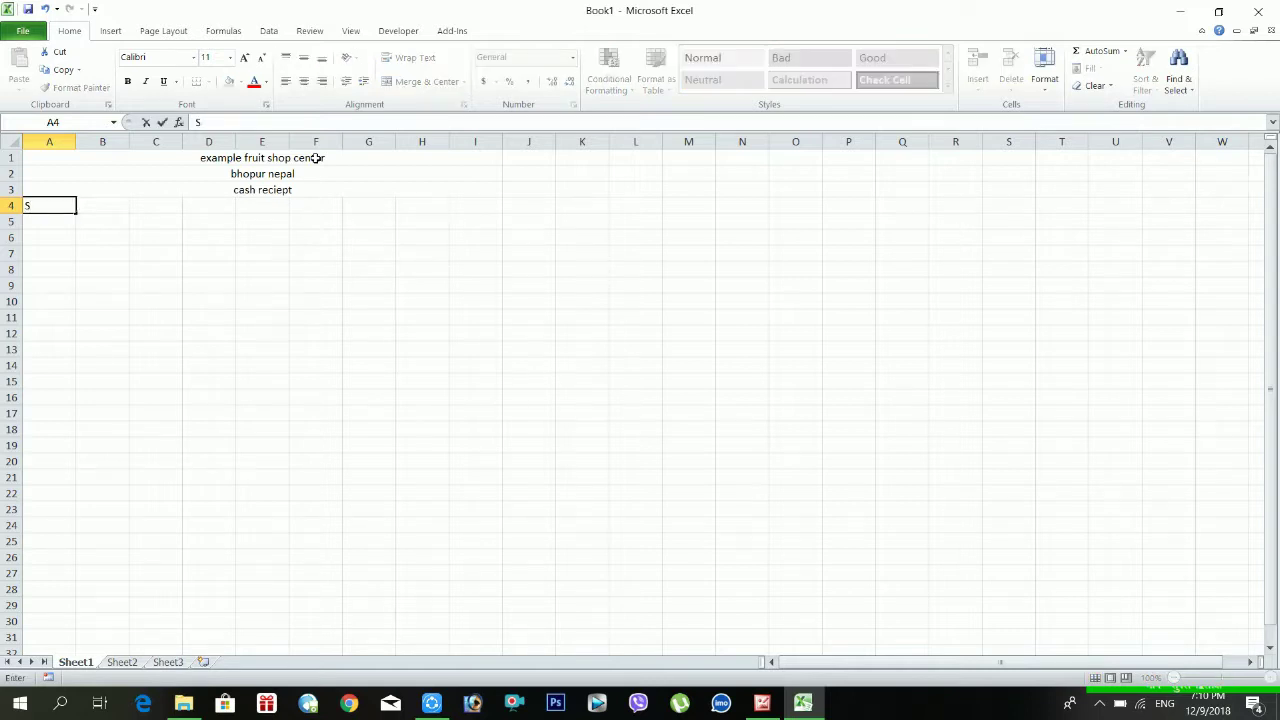
text(.N.)
key(Tab)
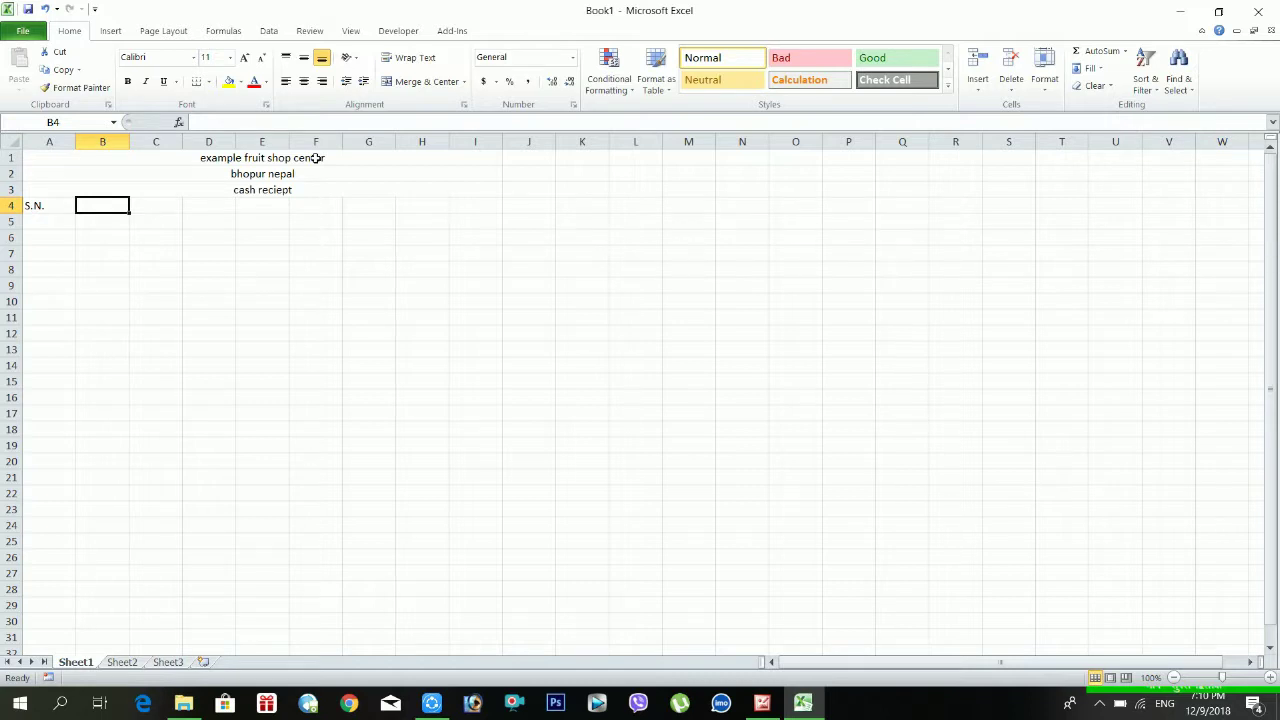
text(Product )
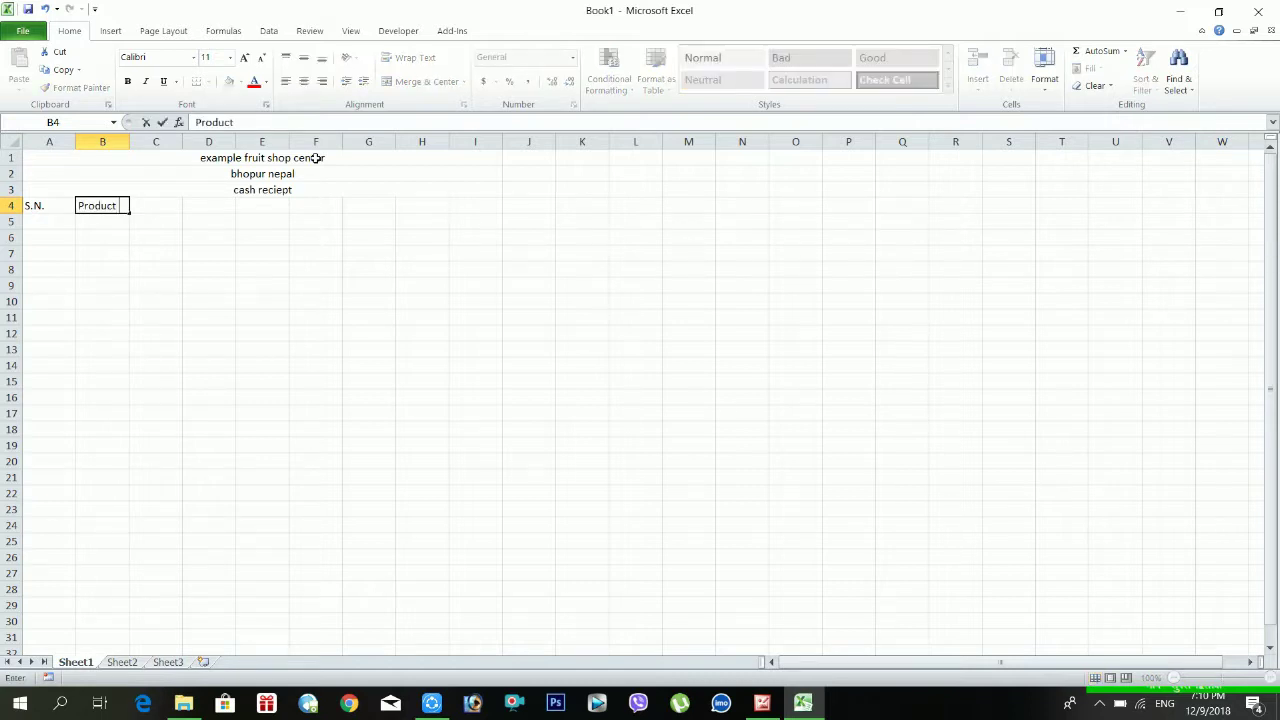
text(id)
key(Tab)
text(Pro)
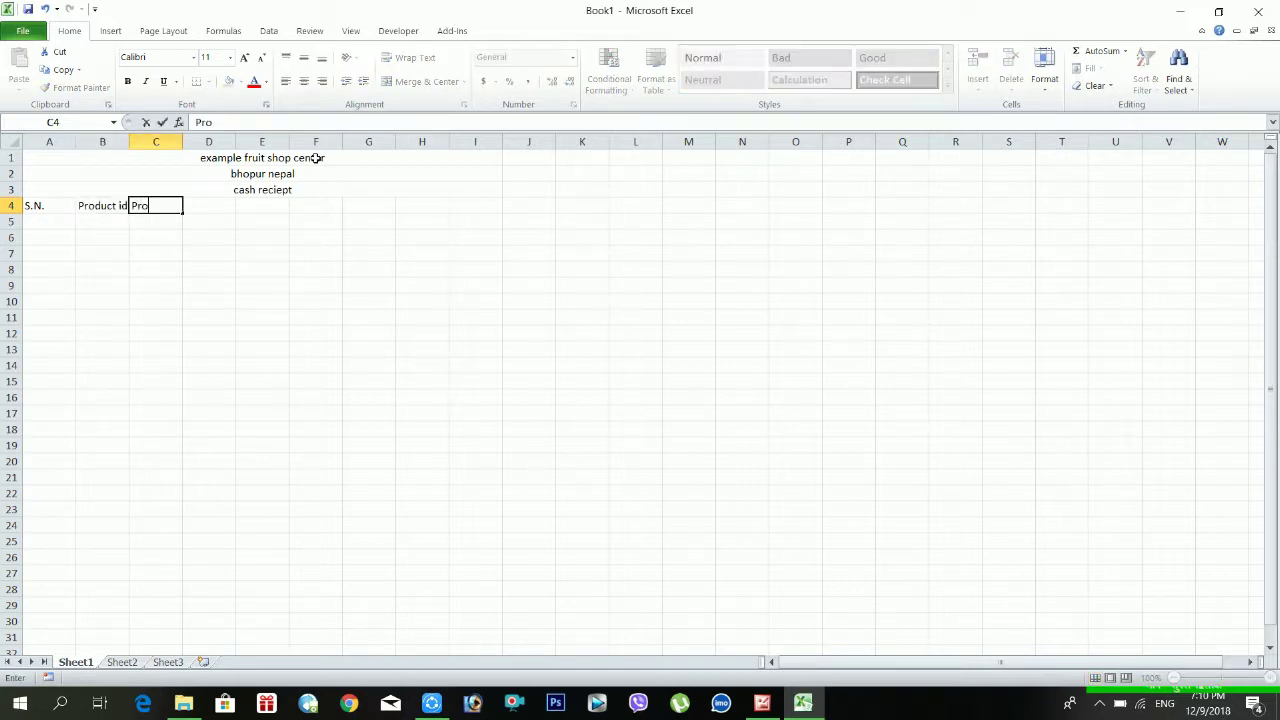
text(duct name)
key(Tab)
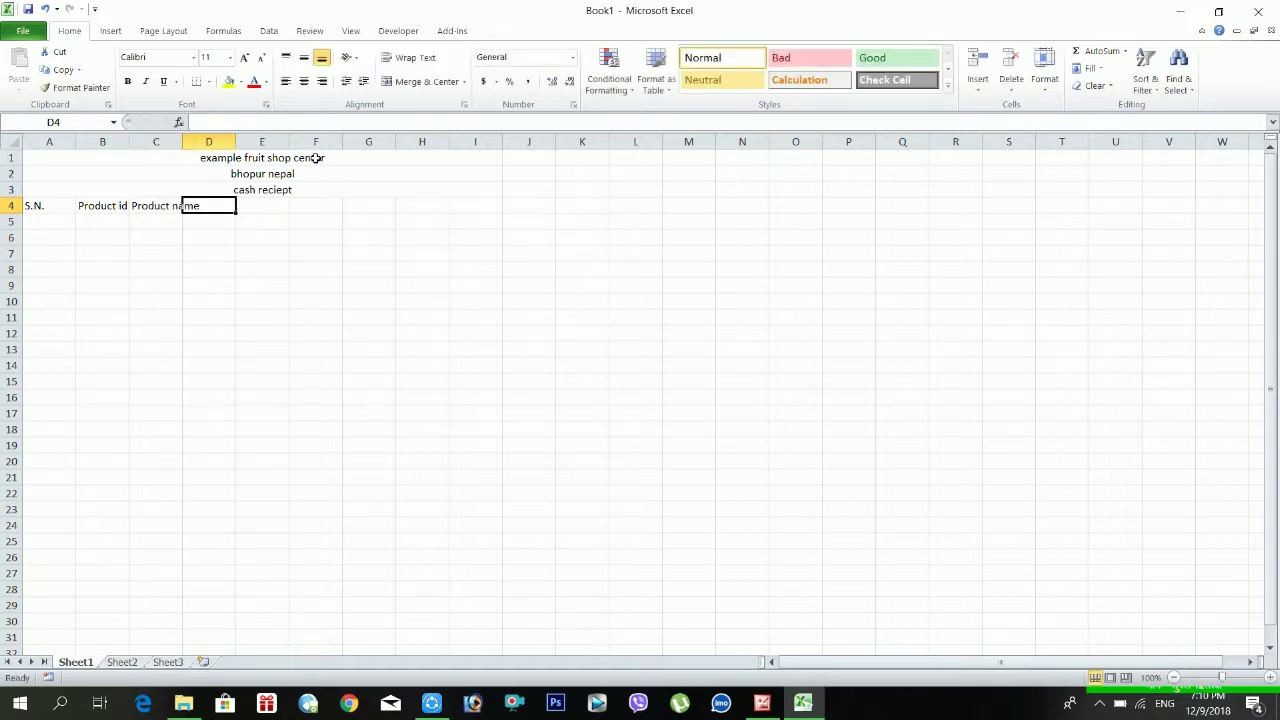
Enter the column headers "rate" and "quantity" in cells D4 and E4
text(rate)
key(Tab)
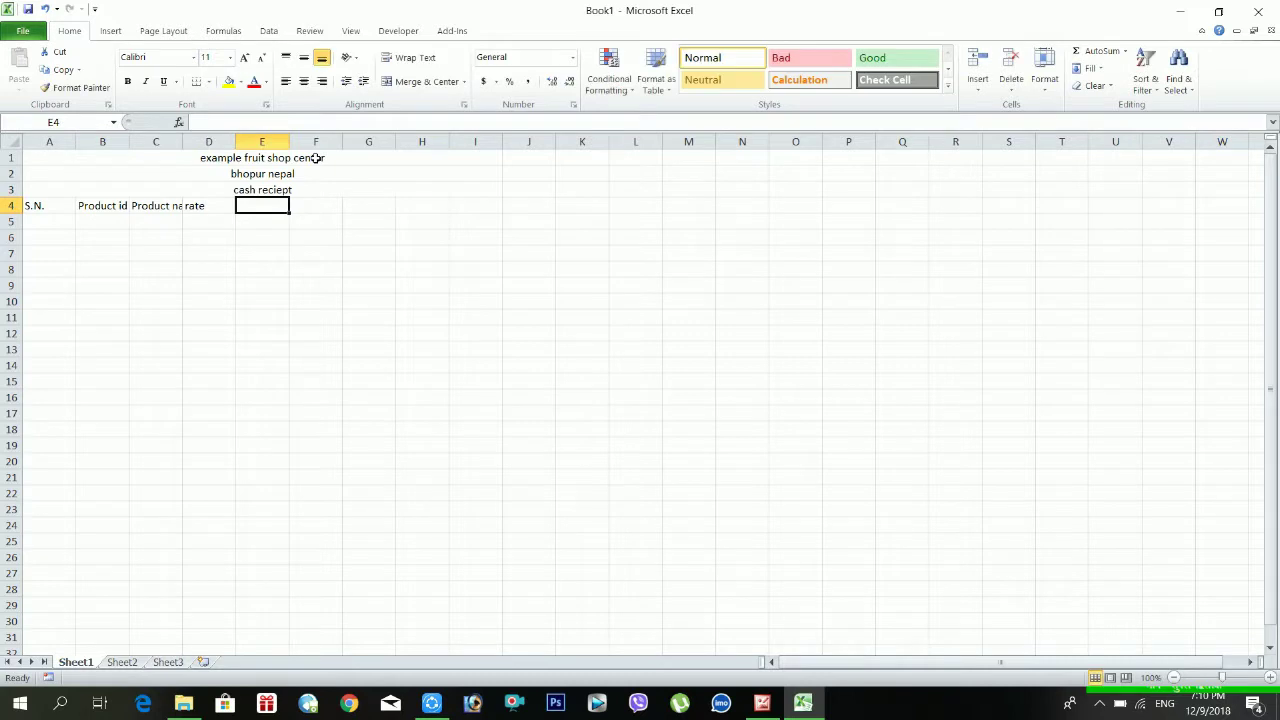
text(quantity)
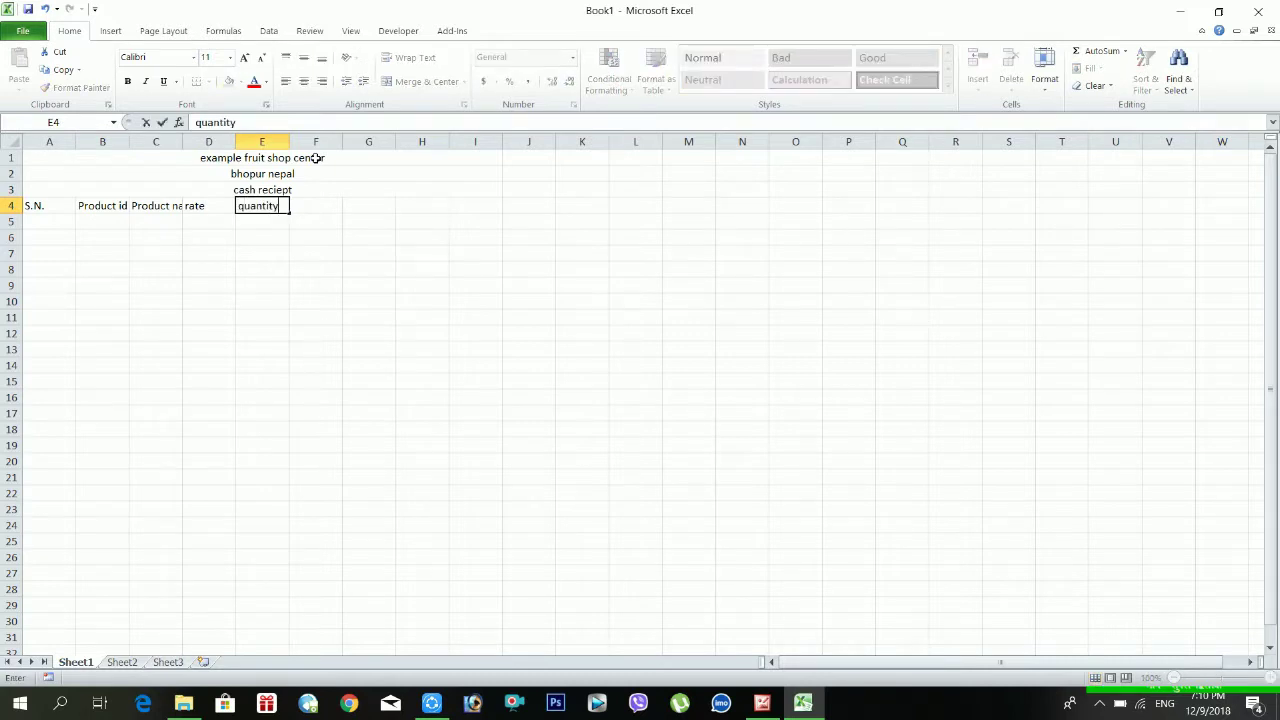
key(Tab)
text(expi)
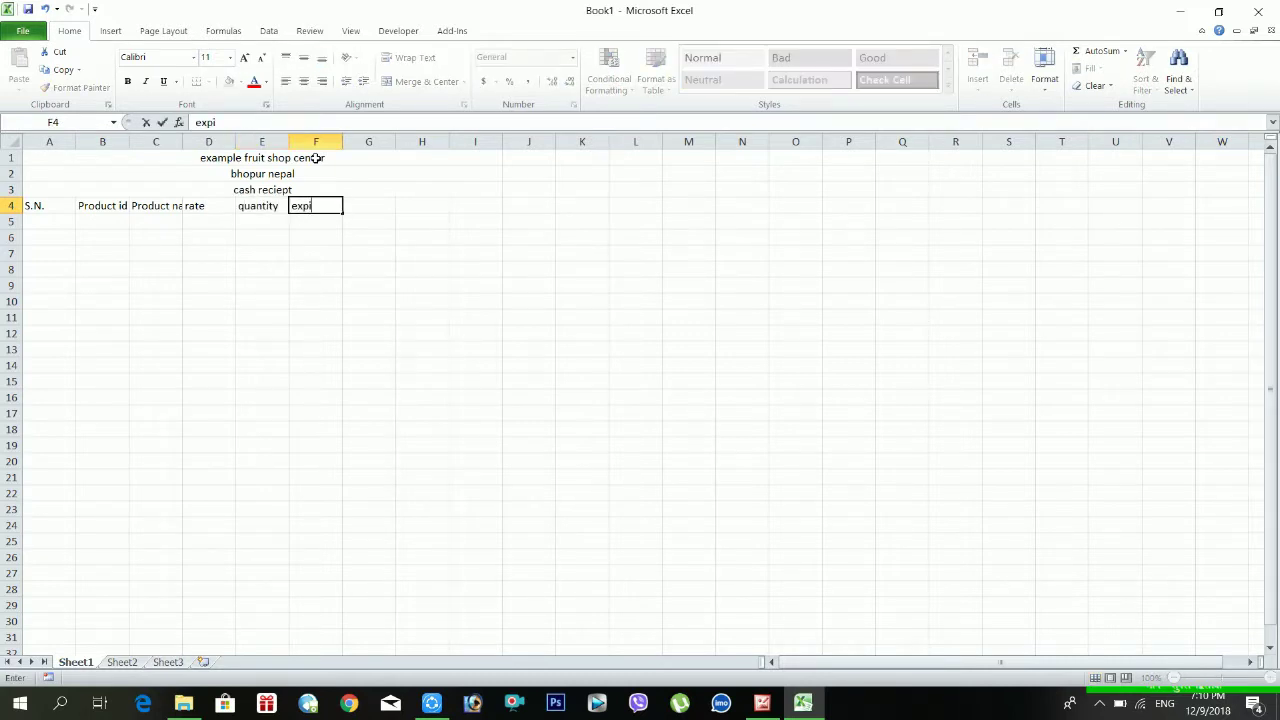
text(ry date)
key(Tab)
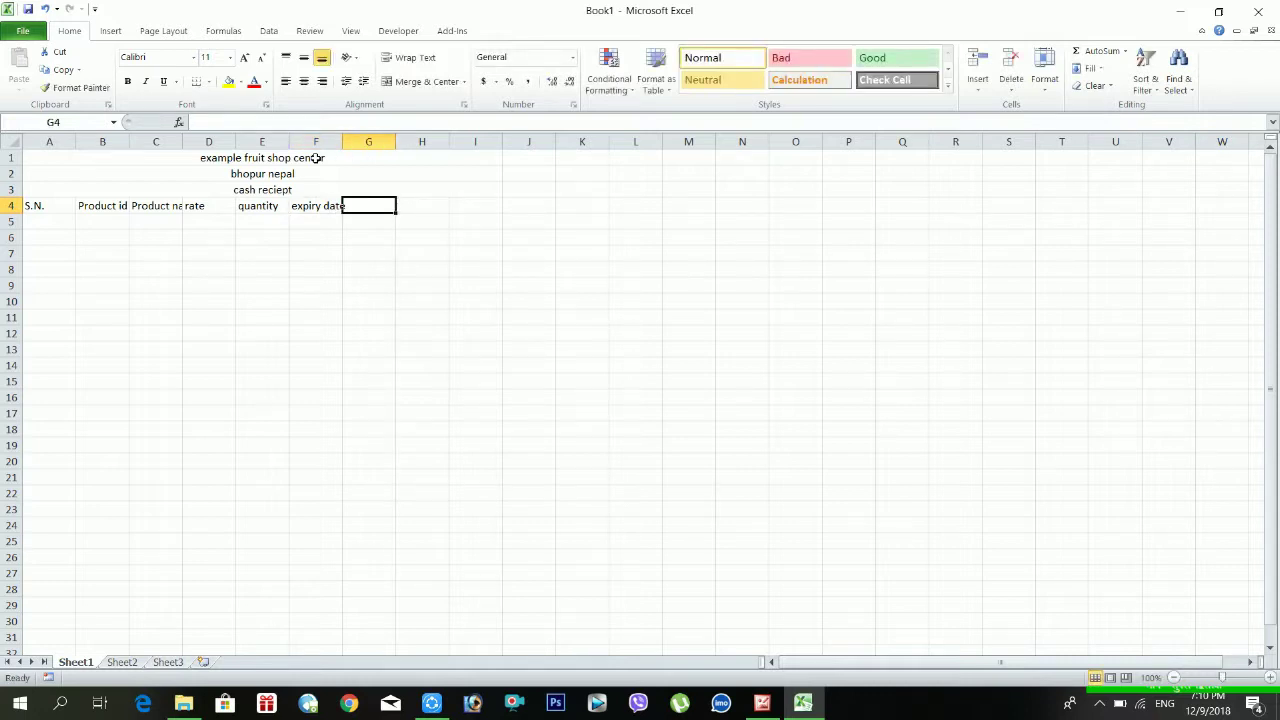
key(Left)
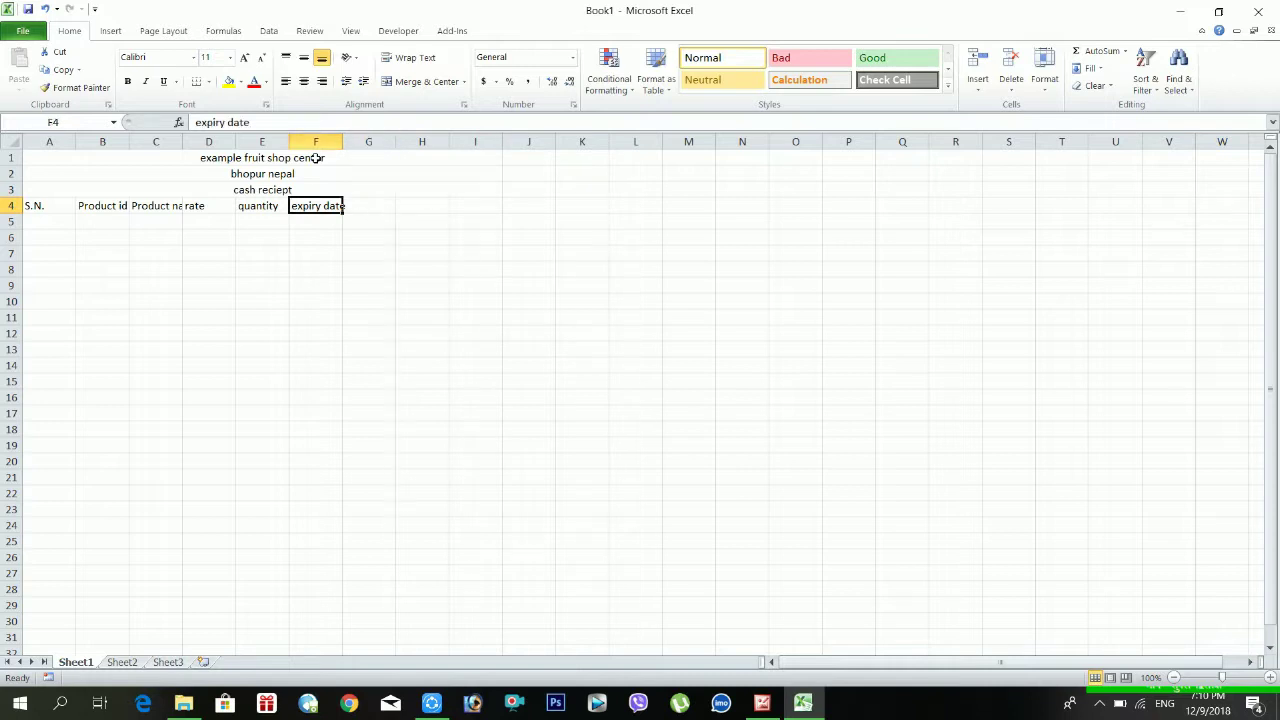
Enter the column headers "amount" and "remarks" in cells F4 and G4
text(amount)
key(Tab)
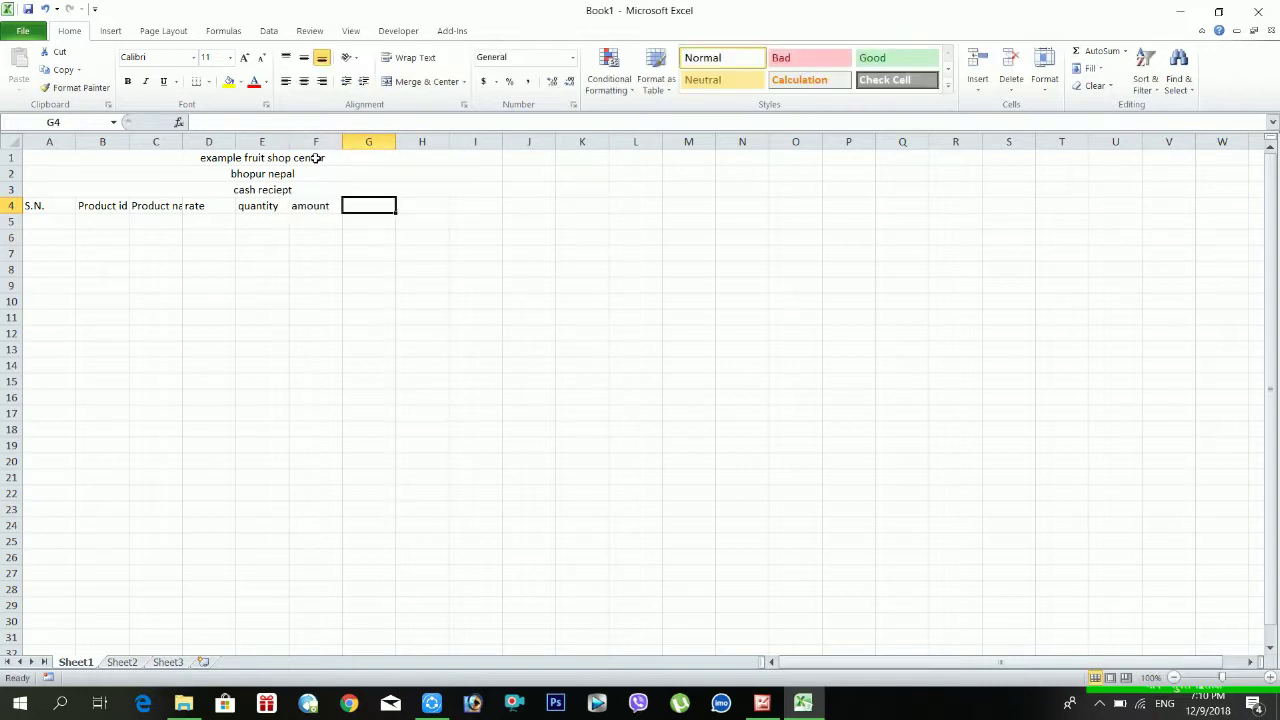
text(ere)
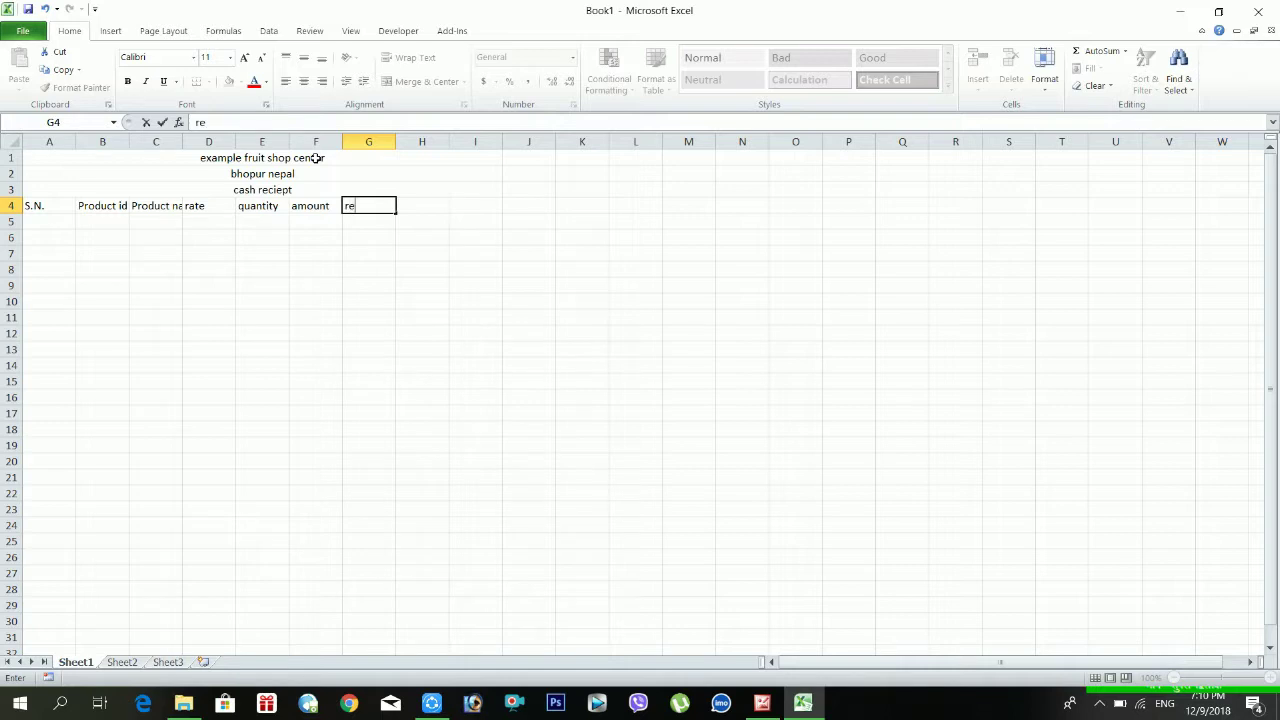
text(marks)
key(Return)
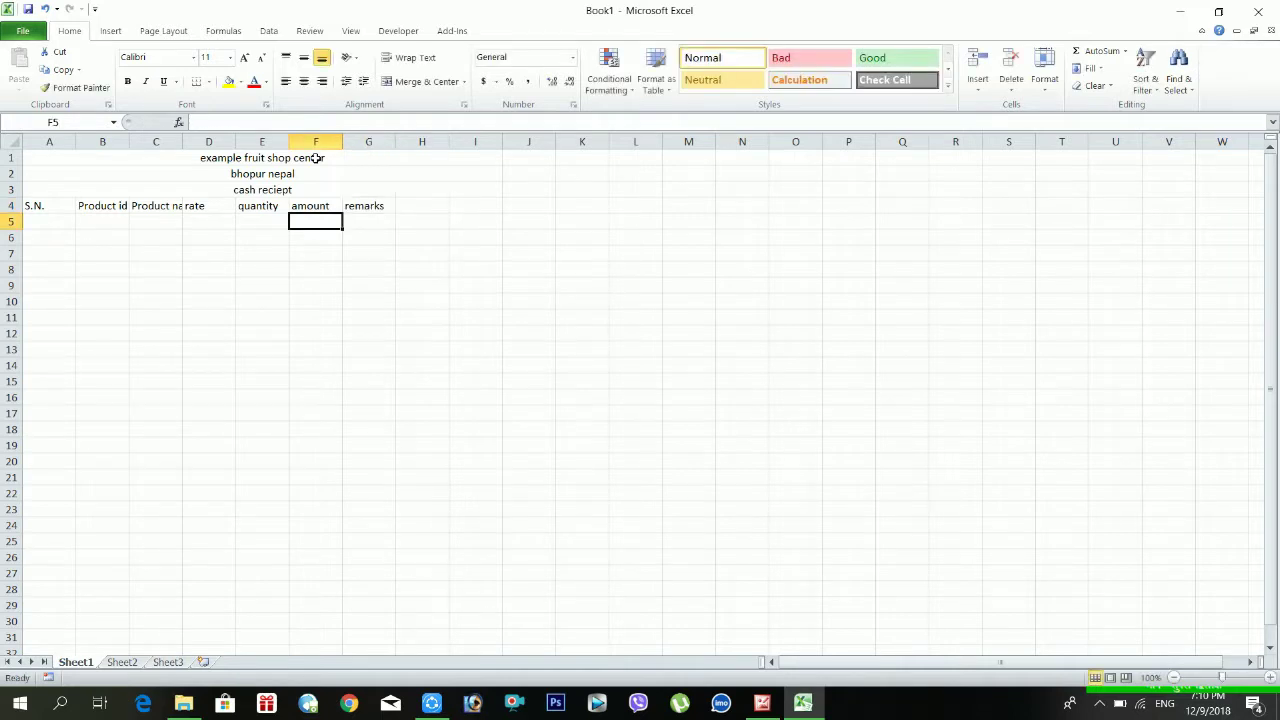
Widen the Product id column to nearly three times its default width
click(475, 286)
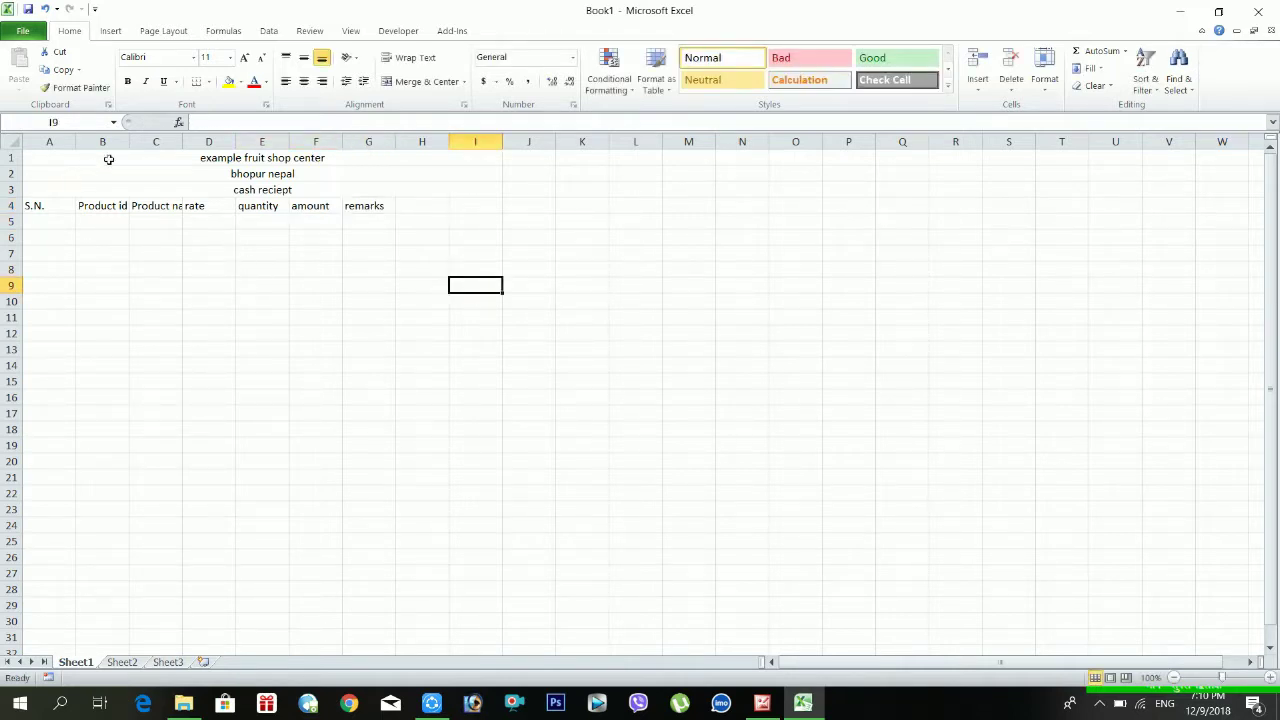
drag(129, 141, 224, 141)
click(309, 246)
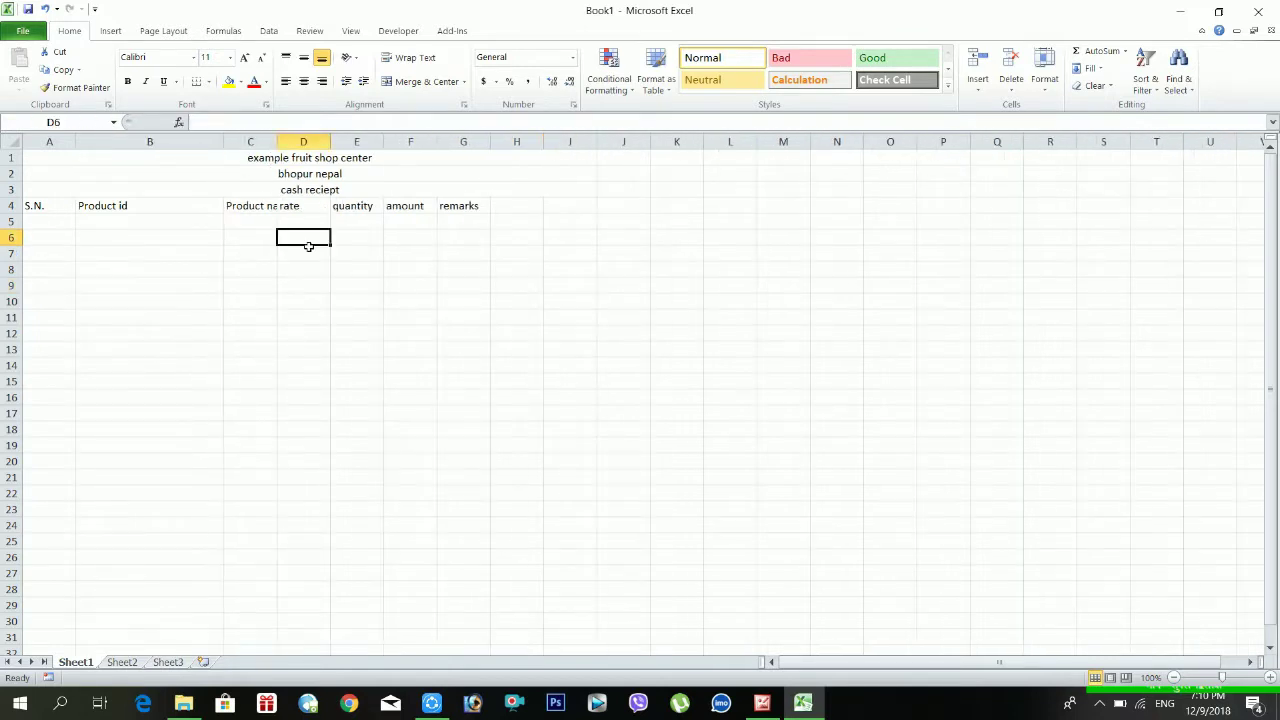
Make the three title rows and the header row bold across A1:I4
drag(84, 174, 190, 221)
click(260, 191)
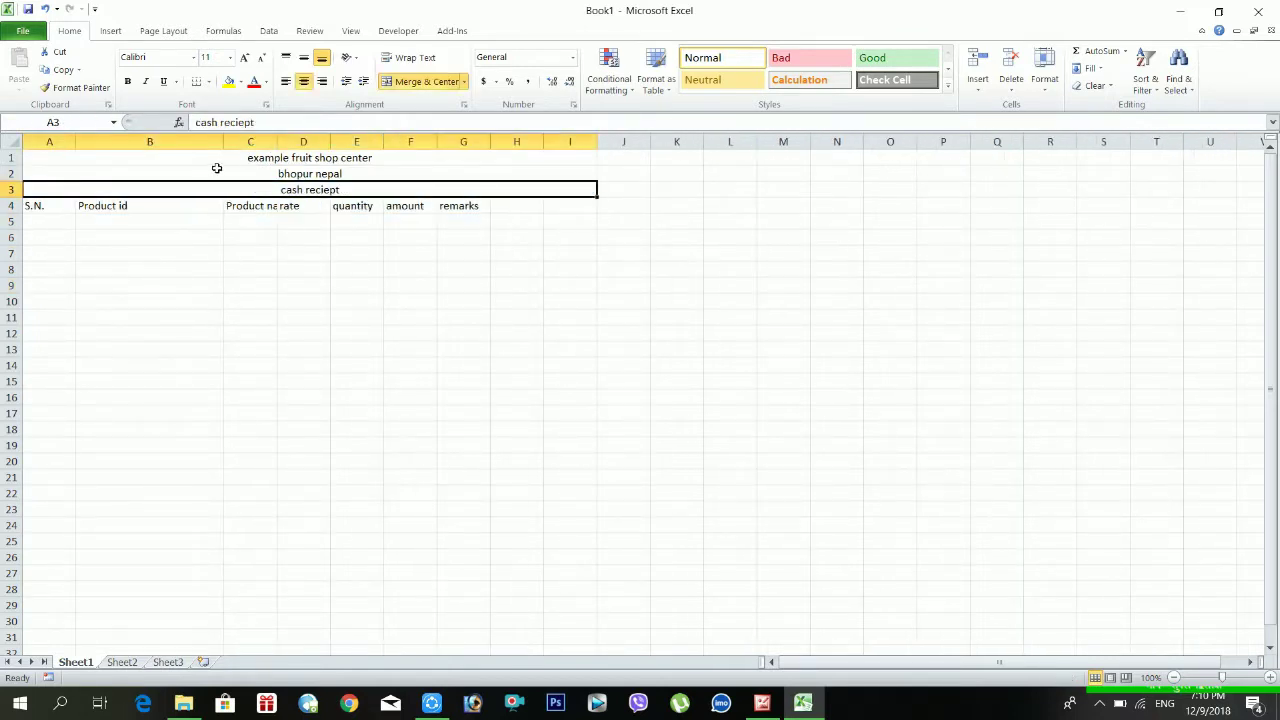
drag(217, 163, 252, 205)
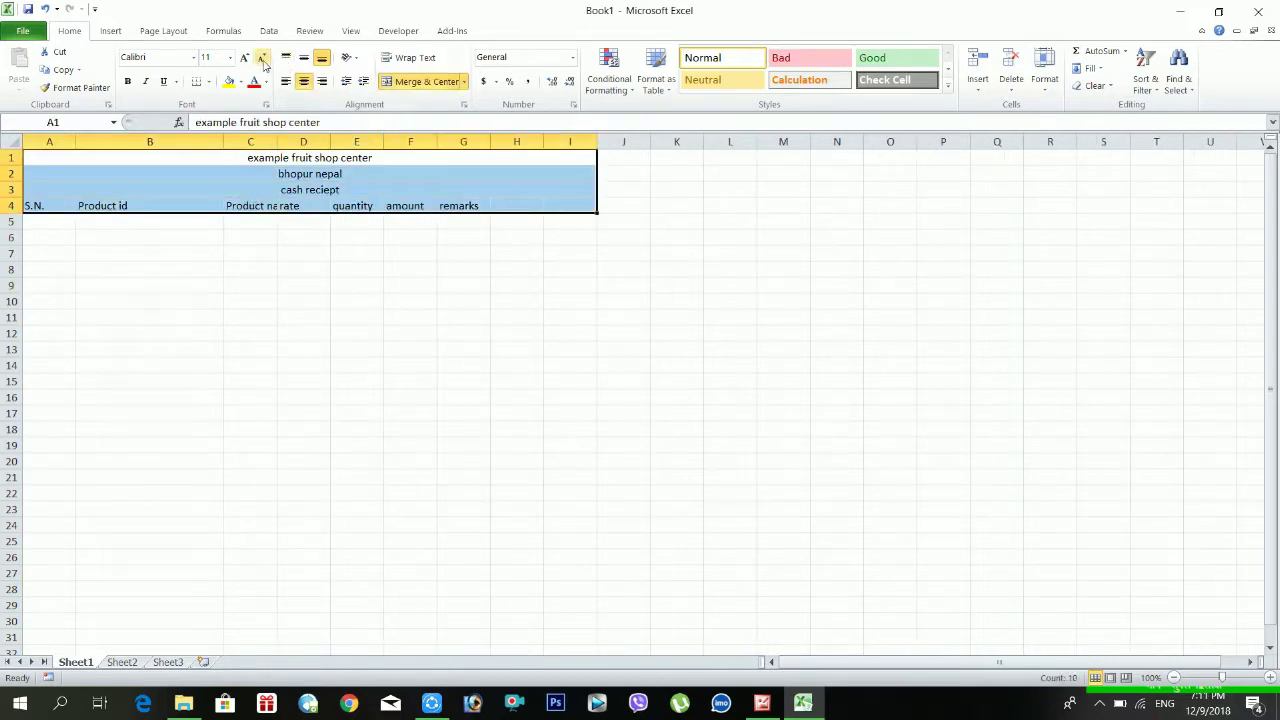
click(127, 81)
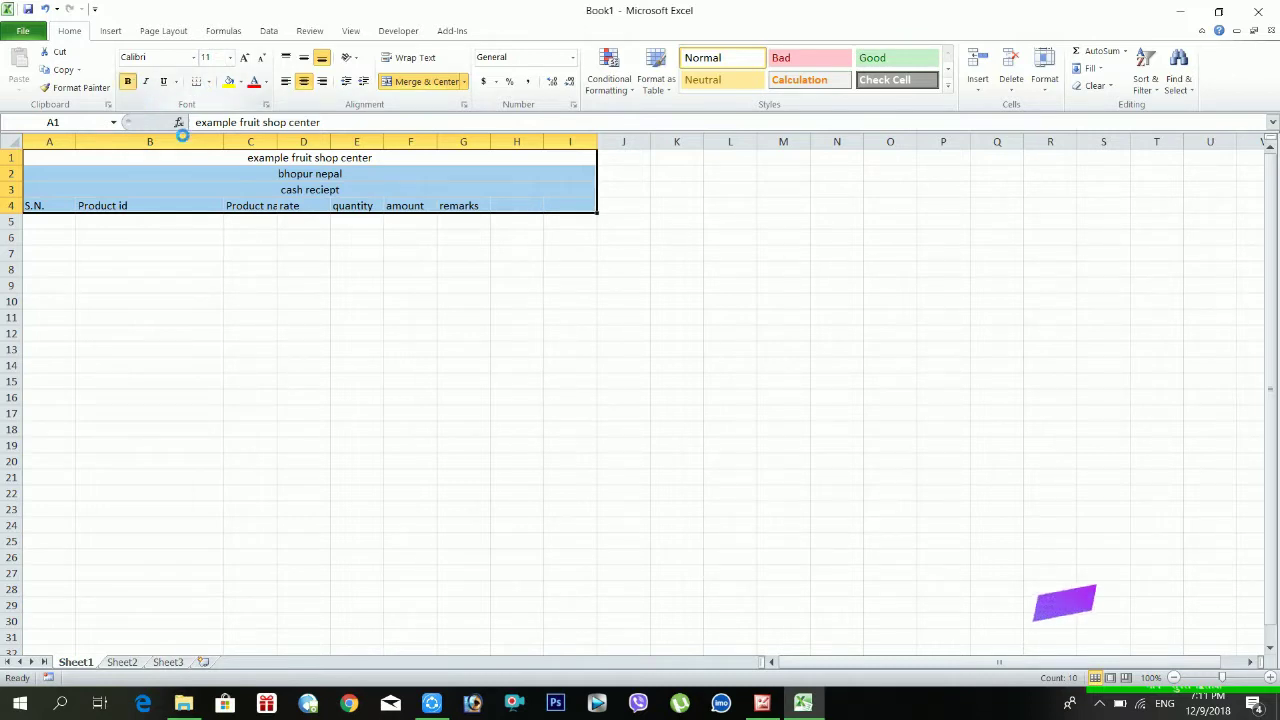
Set the font size of the shop title in the first row to 20
click(285, 177)
click(291, 160)
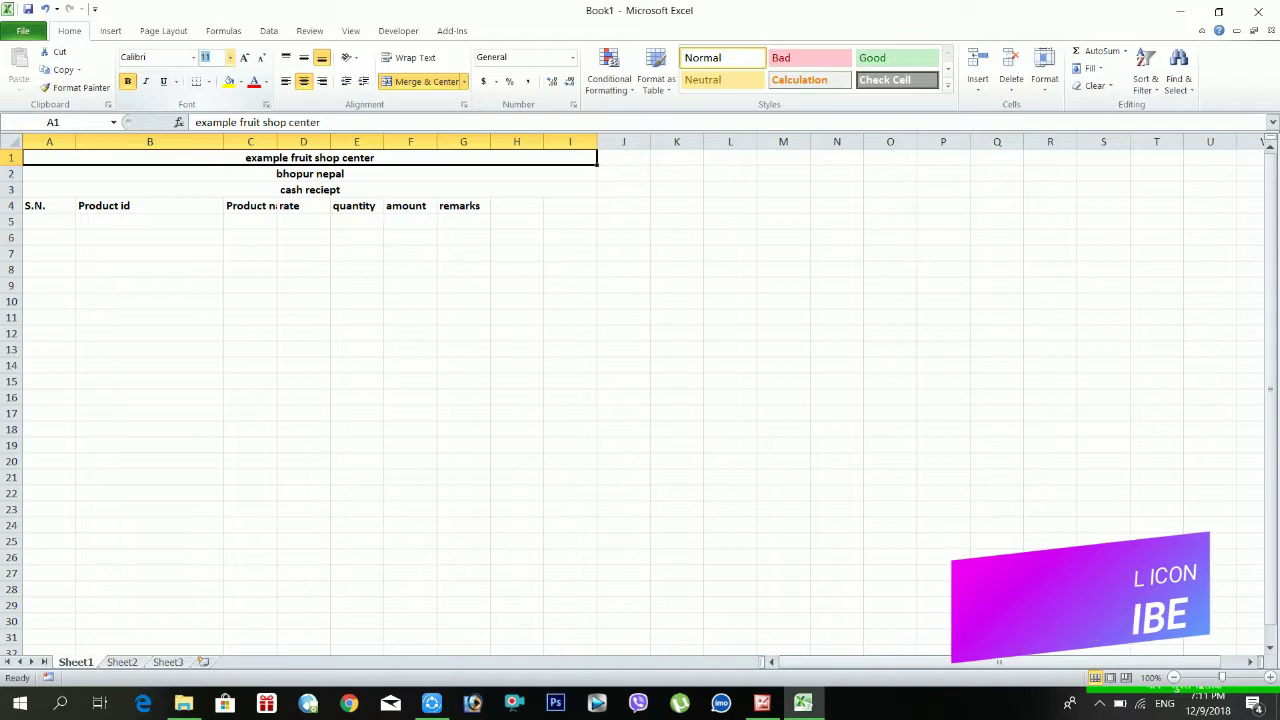
text(20)
key(Return)
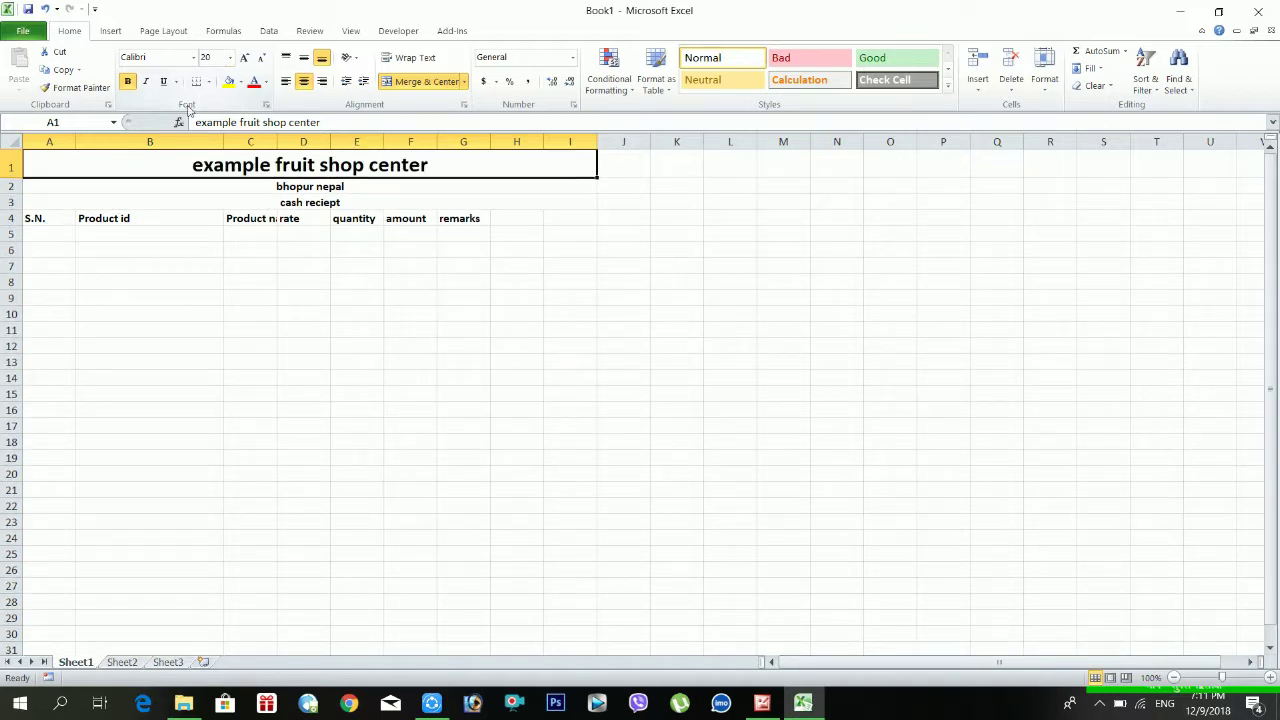
Set the font size of the "bhopur nepal" line in the second row to 15
click(252, 202)
click(307, 188)
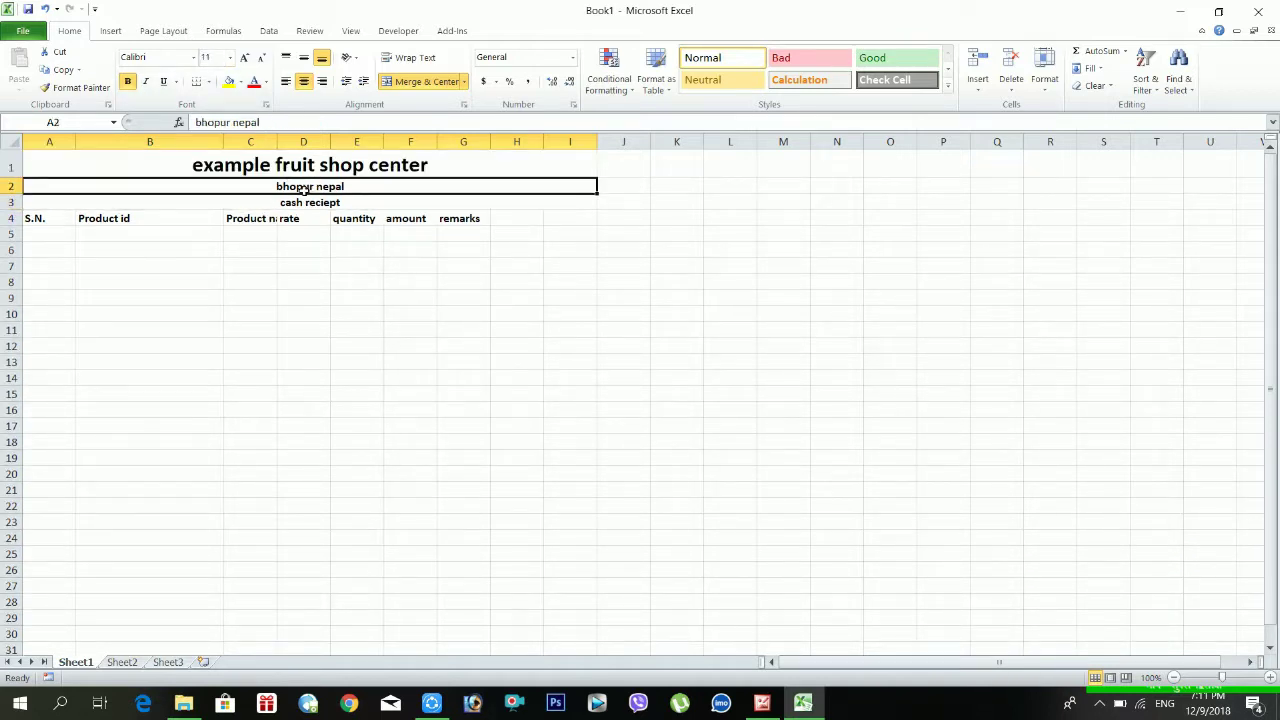
click(205, 57)
text(15)
key(Return)
click(250, 318)
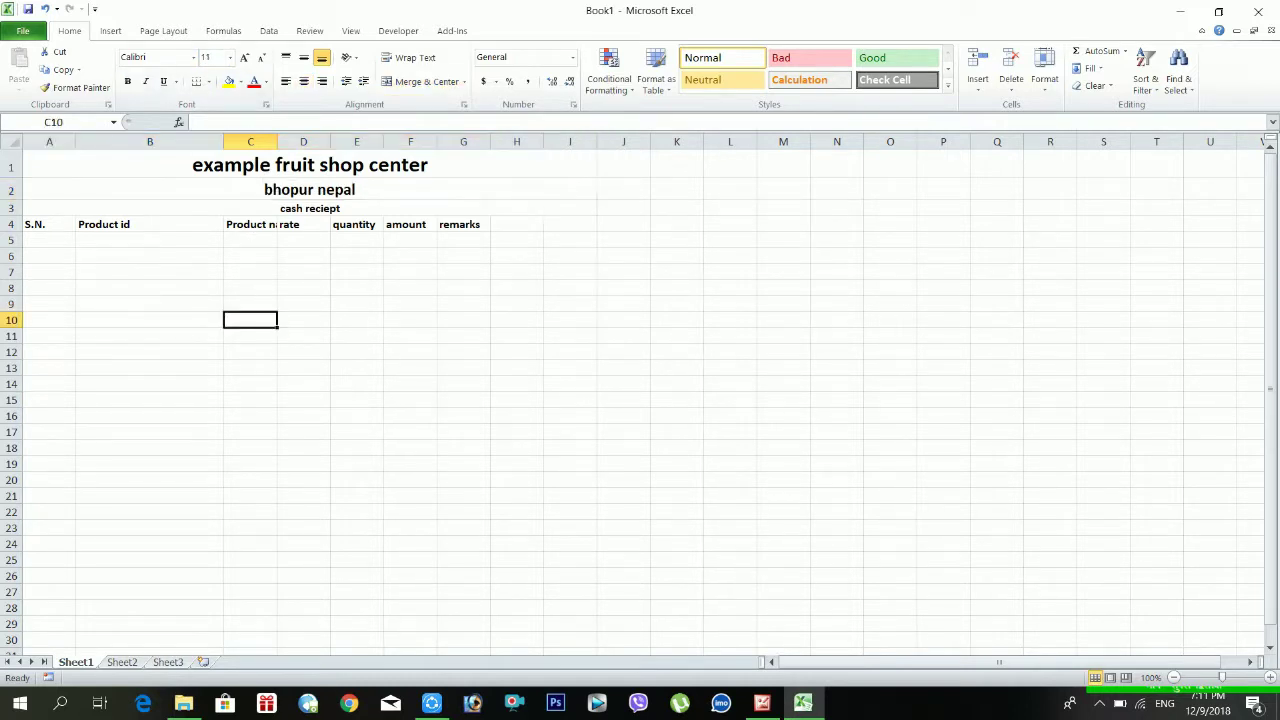
Enter the serial number 1 in cell A5 under the S.N. header
click(325, 210)
click(62, 242)
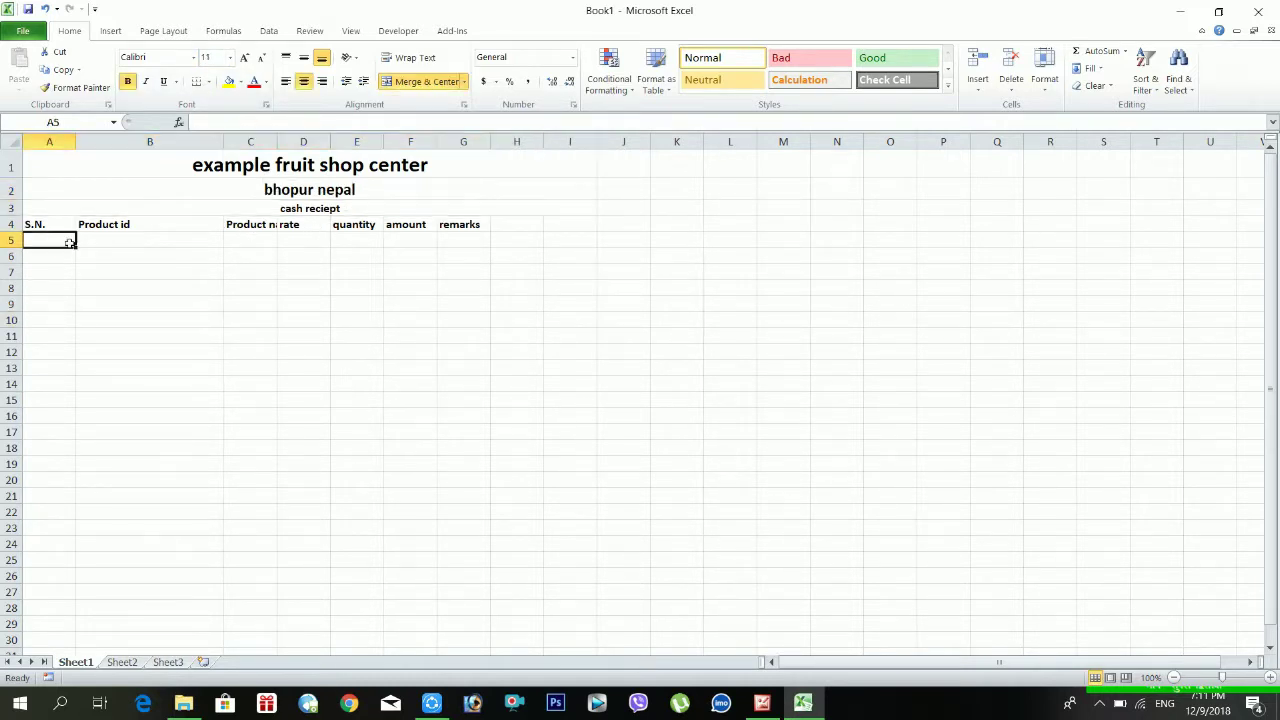
text(1)
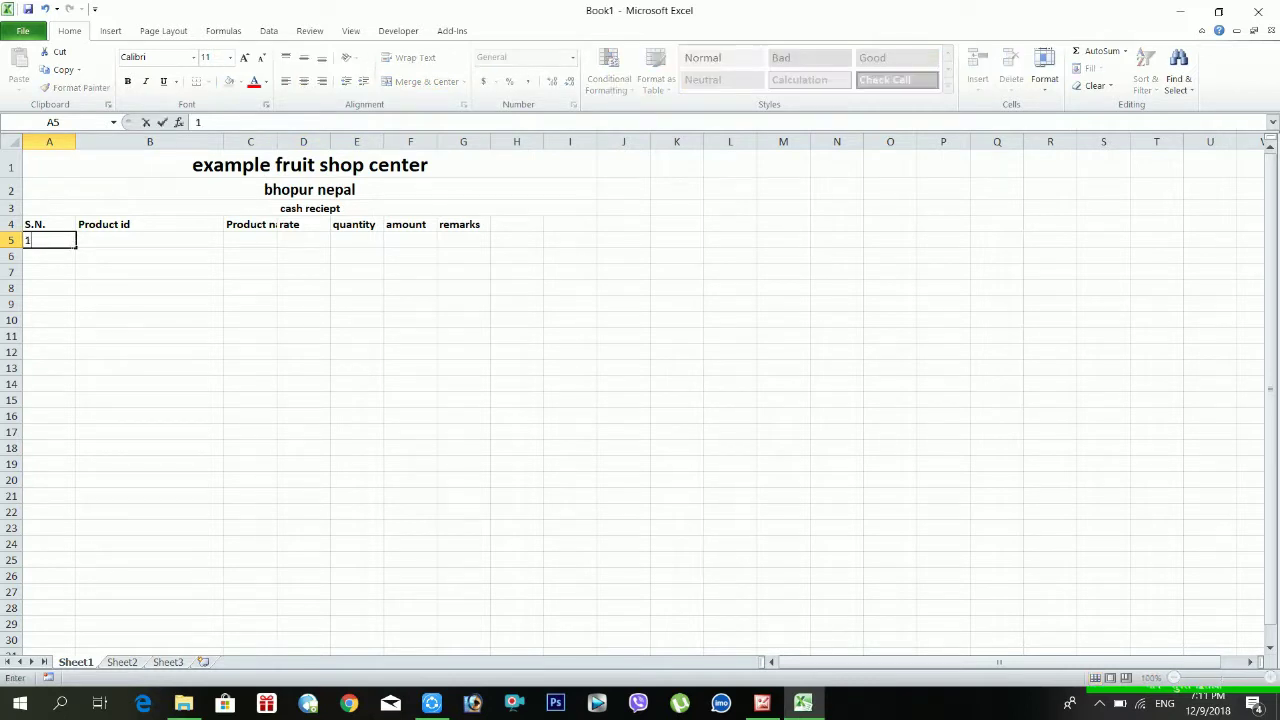
key(Return)
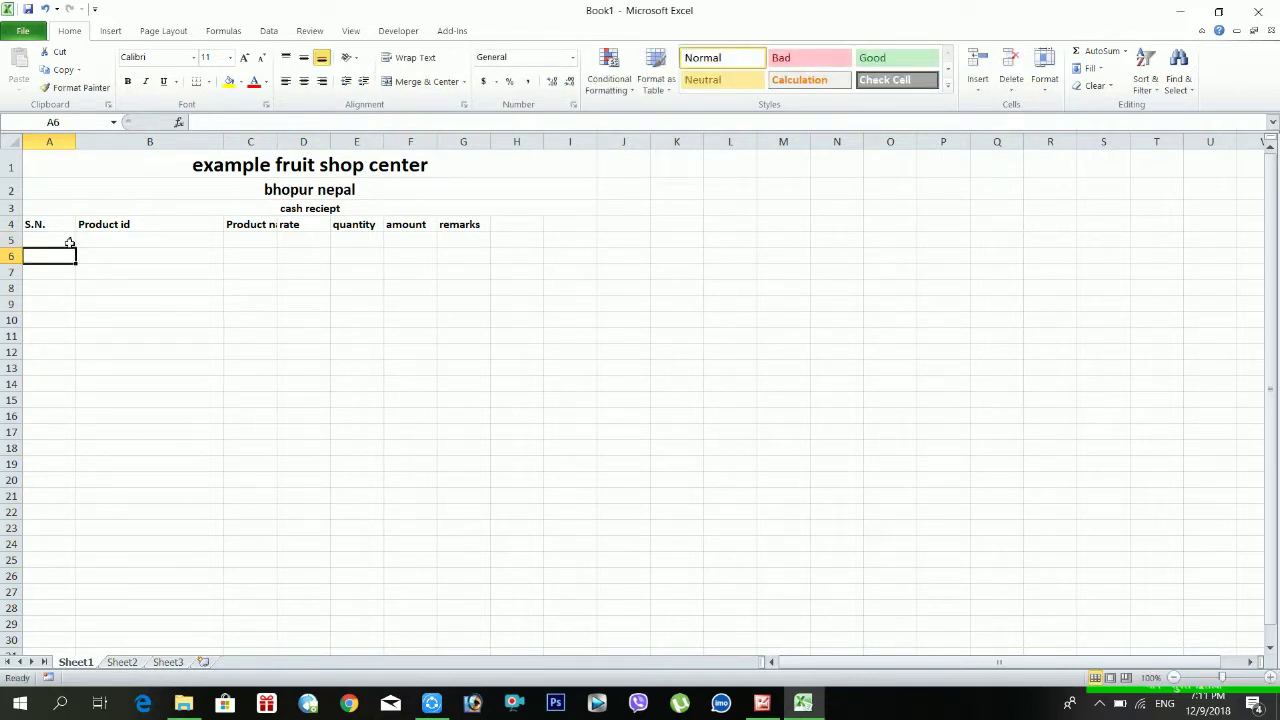
Enter serial number 2 in cell A6 and fill the S.N. series down to 10 in A14
text(2)
key(Return)
click(70, 243)
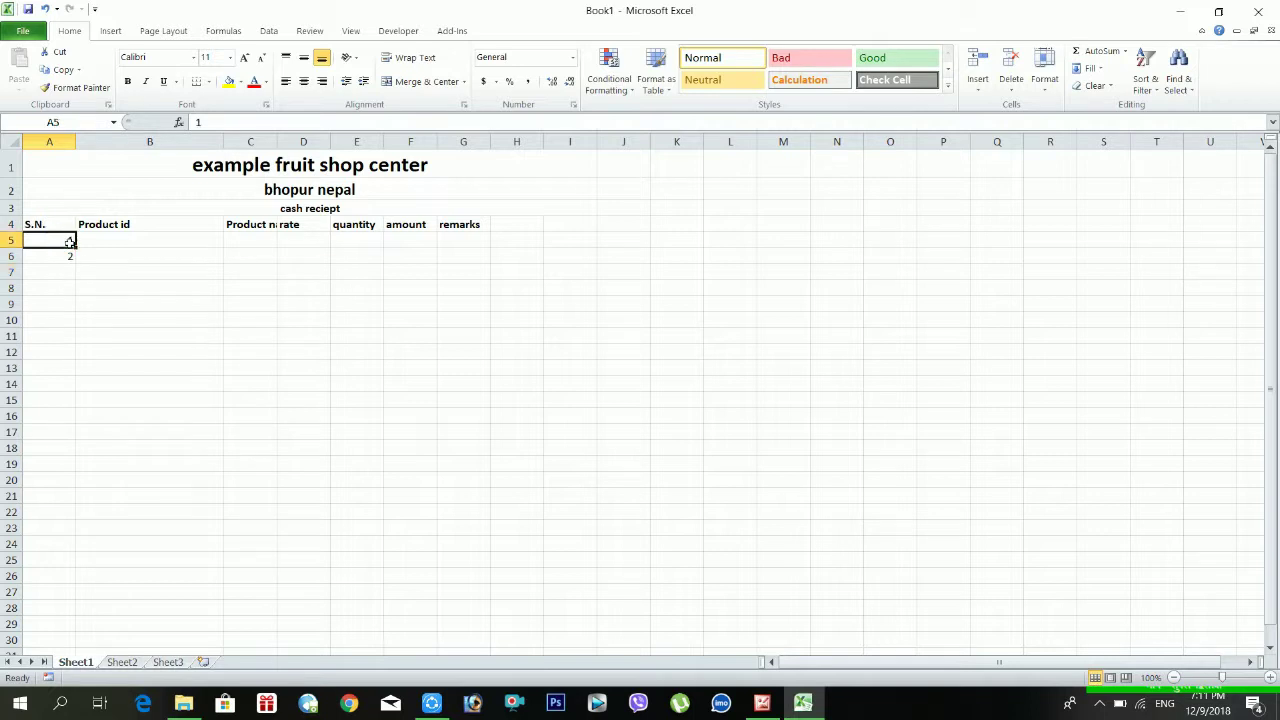
drag(72, 250, 96, 388)
Enter product ids P1011 and P1012 in B5:B6 and fill the series down to P1020 in B14
click(131, 242)
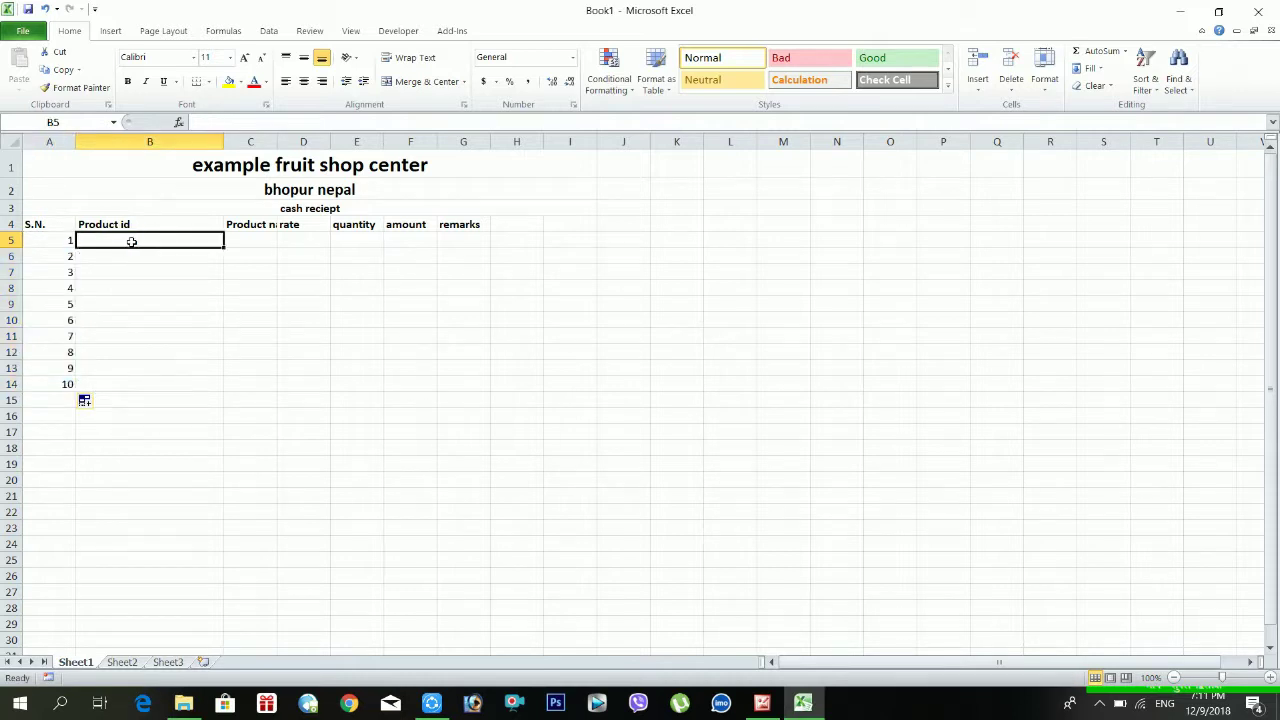
text(P)
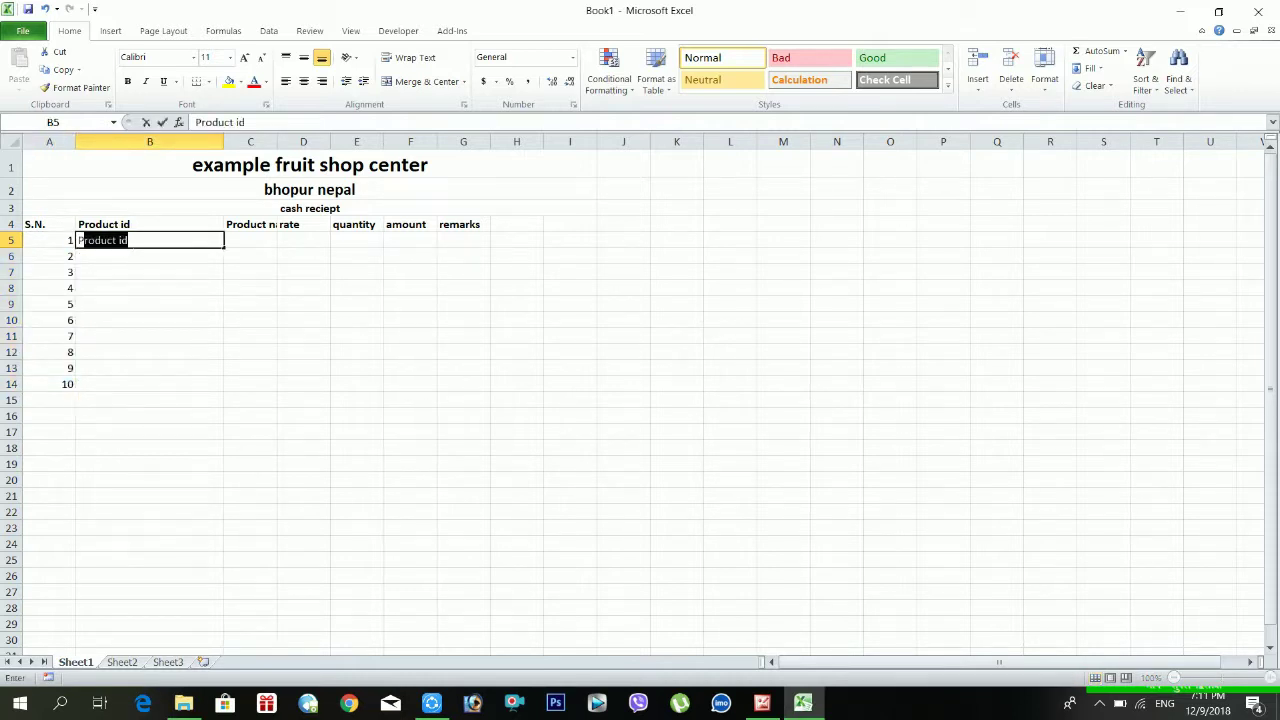
text(1011)
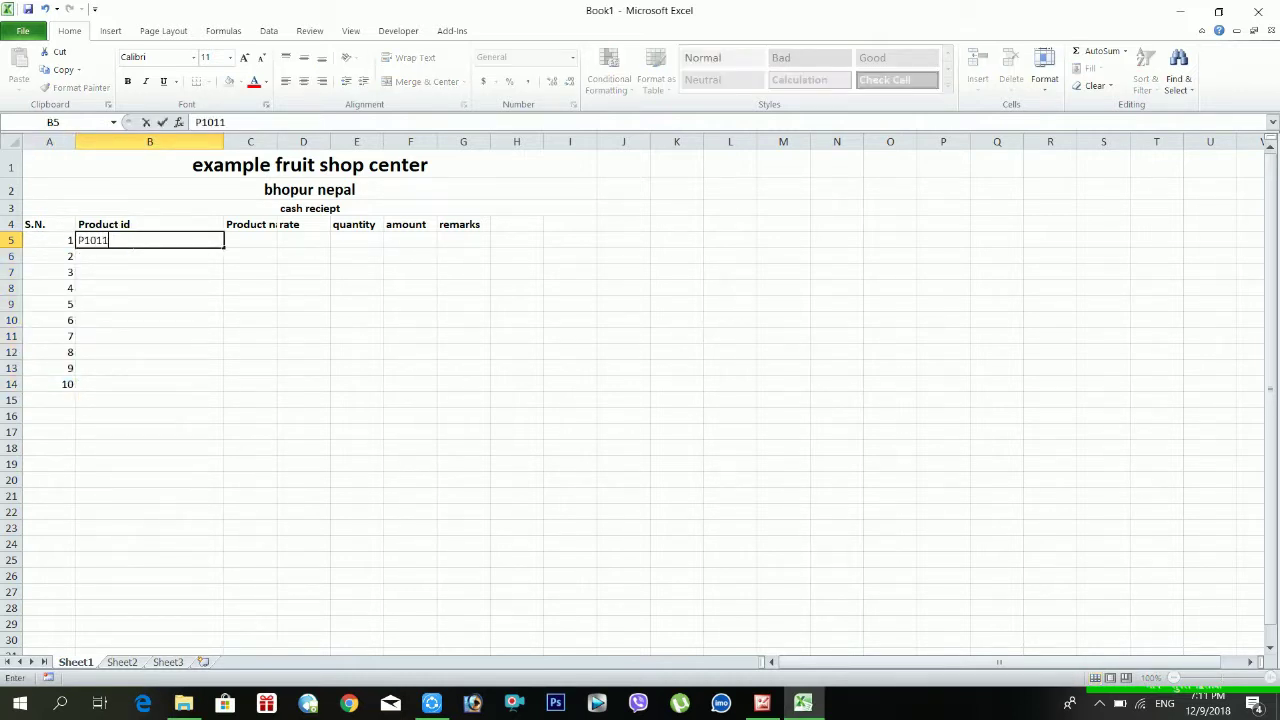
key(Return)
text(P)
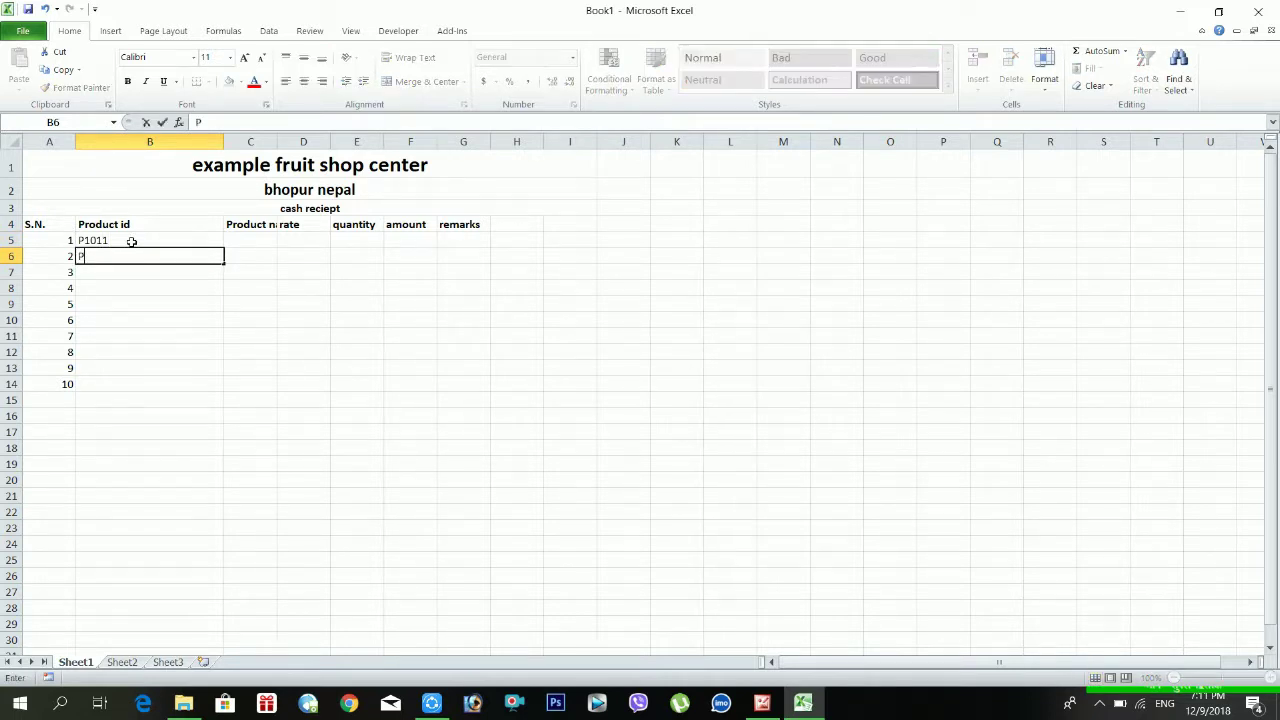
text(1012)
key(Return)
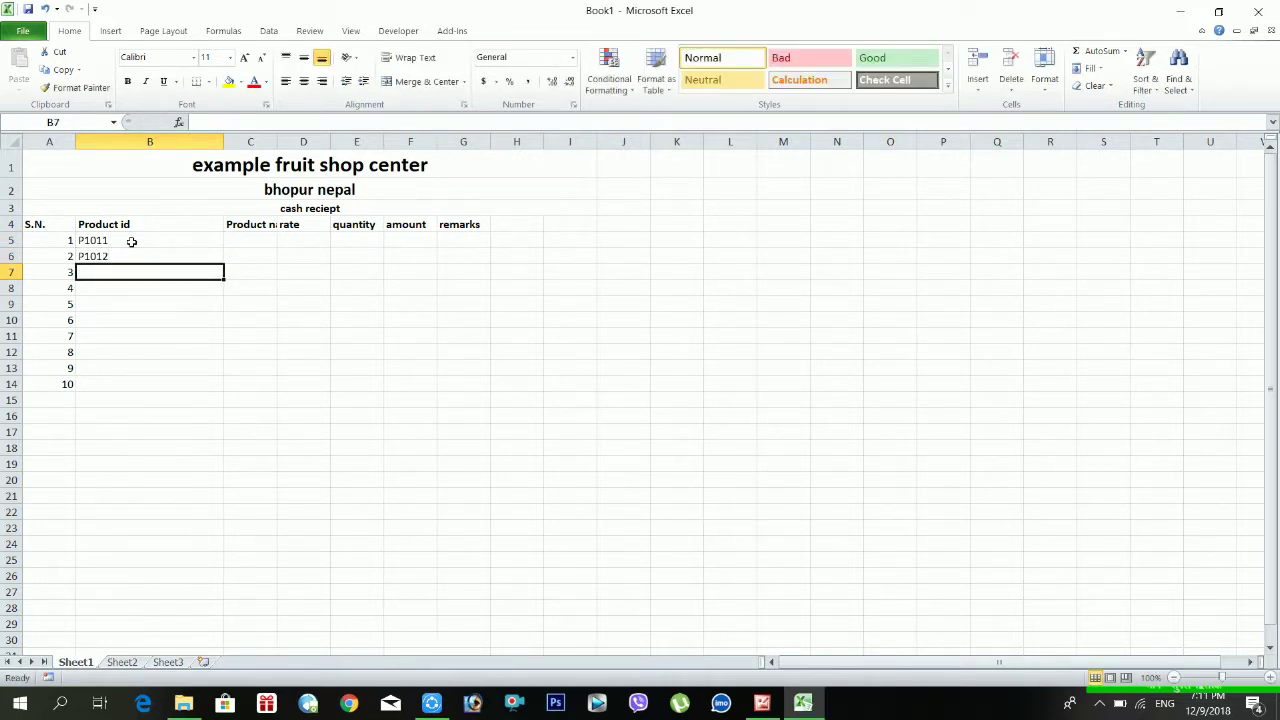
drag(131, 242, 120, 256)
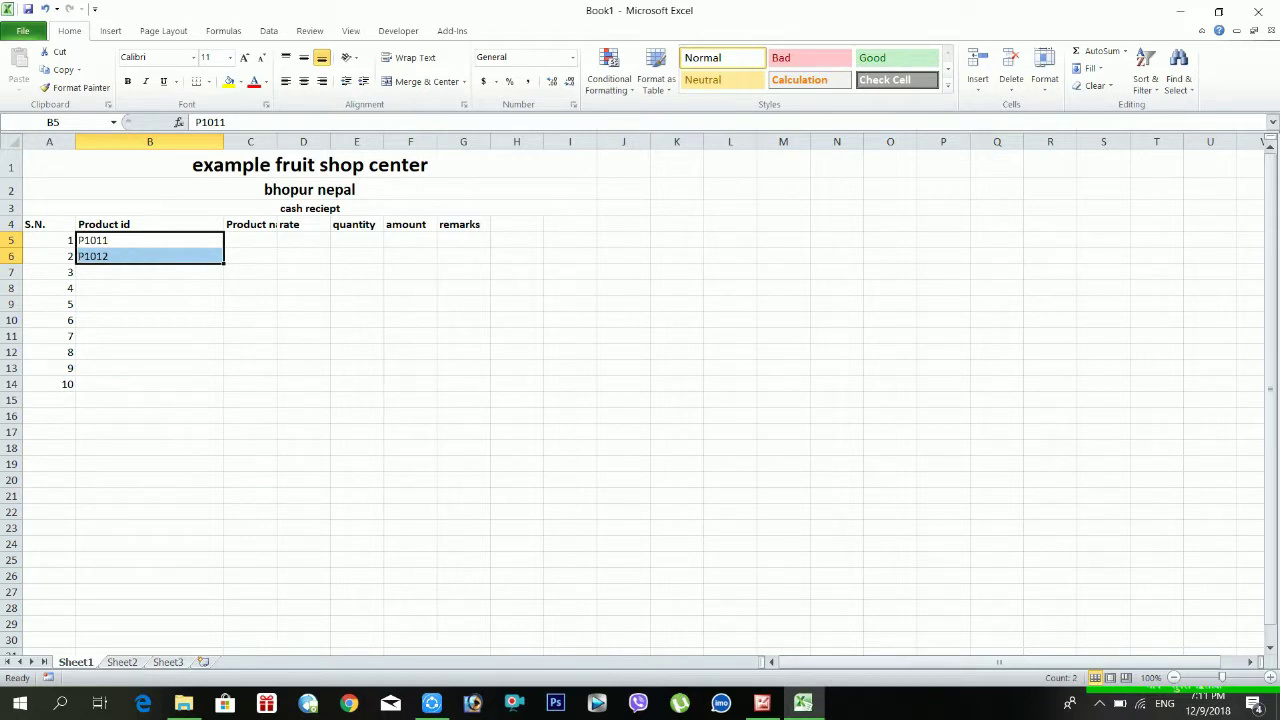
drag(232, 267, 231, 396)
Narrow the Product id column B and widen column C so the full Product name header fits
click(256, 338)
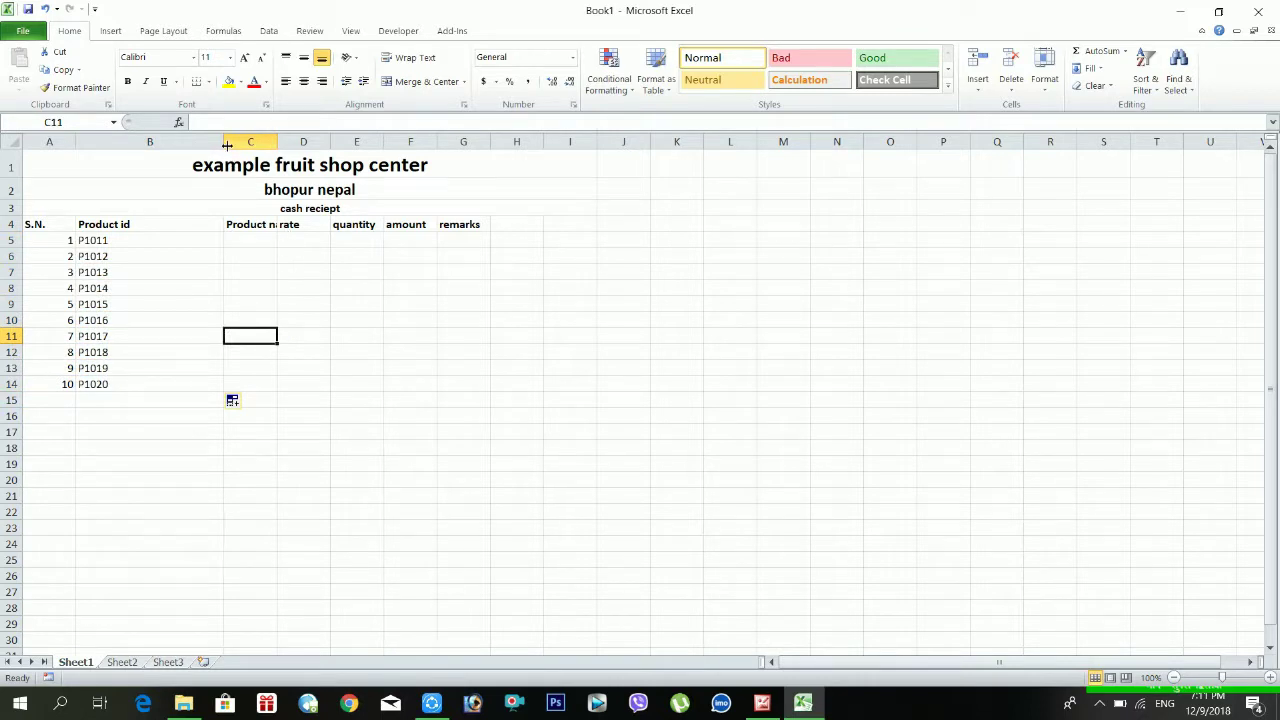
drag(224, 141, 143, 177)
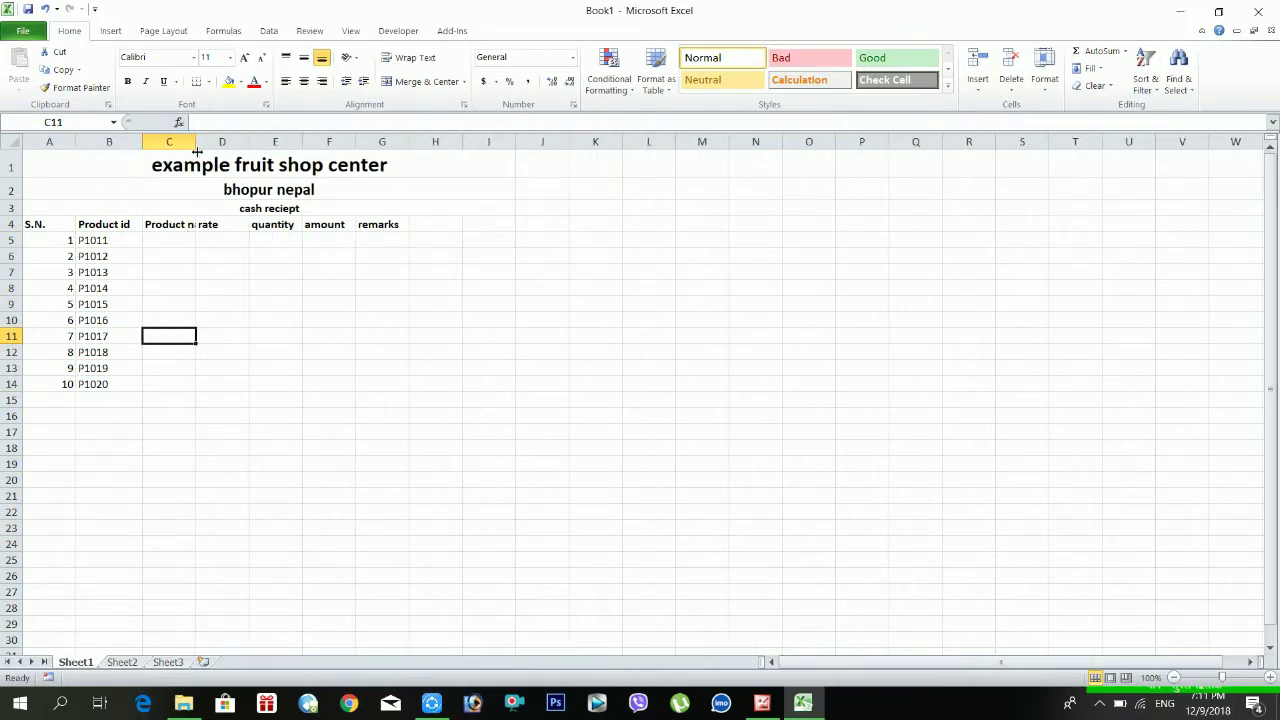
drag(197, 151, 279, 158)
Enter the product names apple, mango, orange, papaya and coconut in cells C5 to C9
click(217, 241)
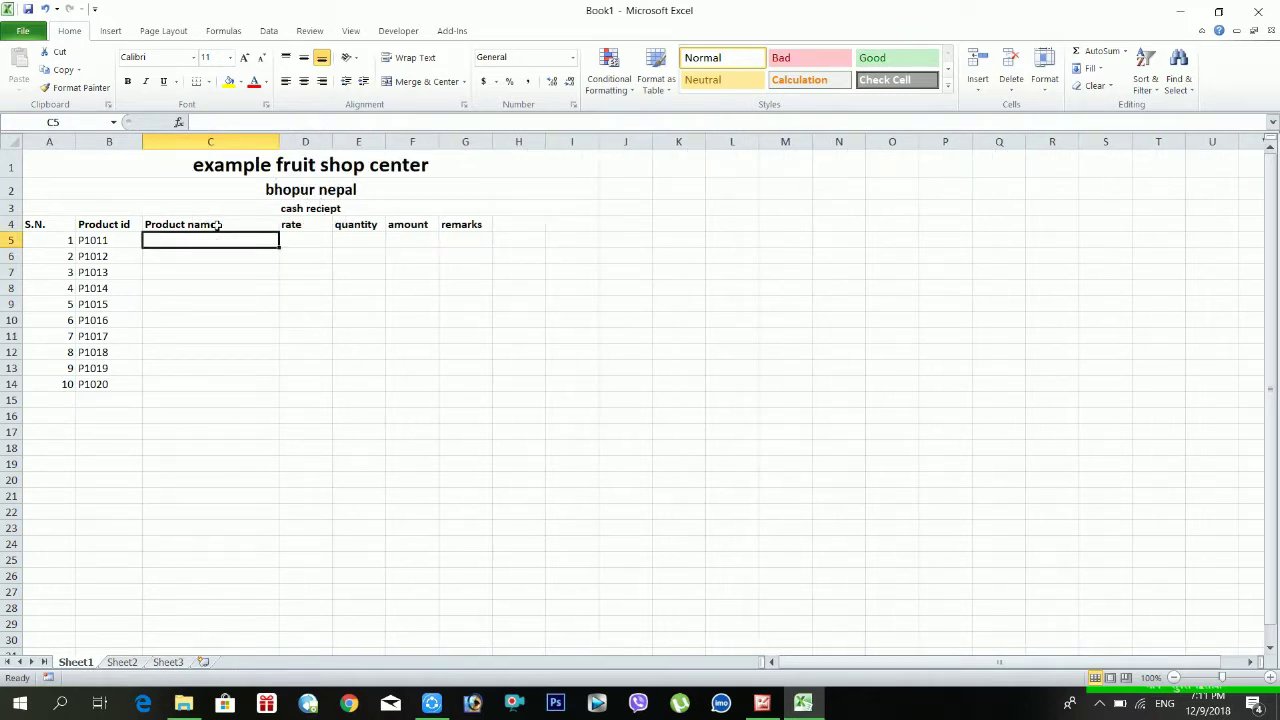
text(apple)
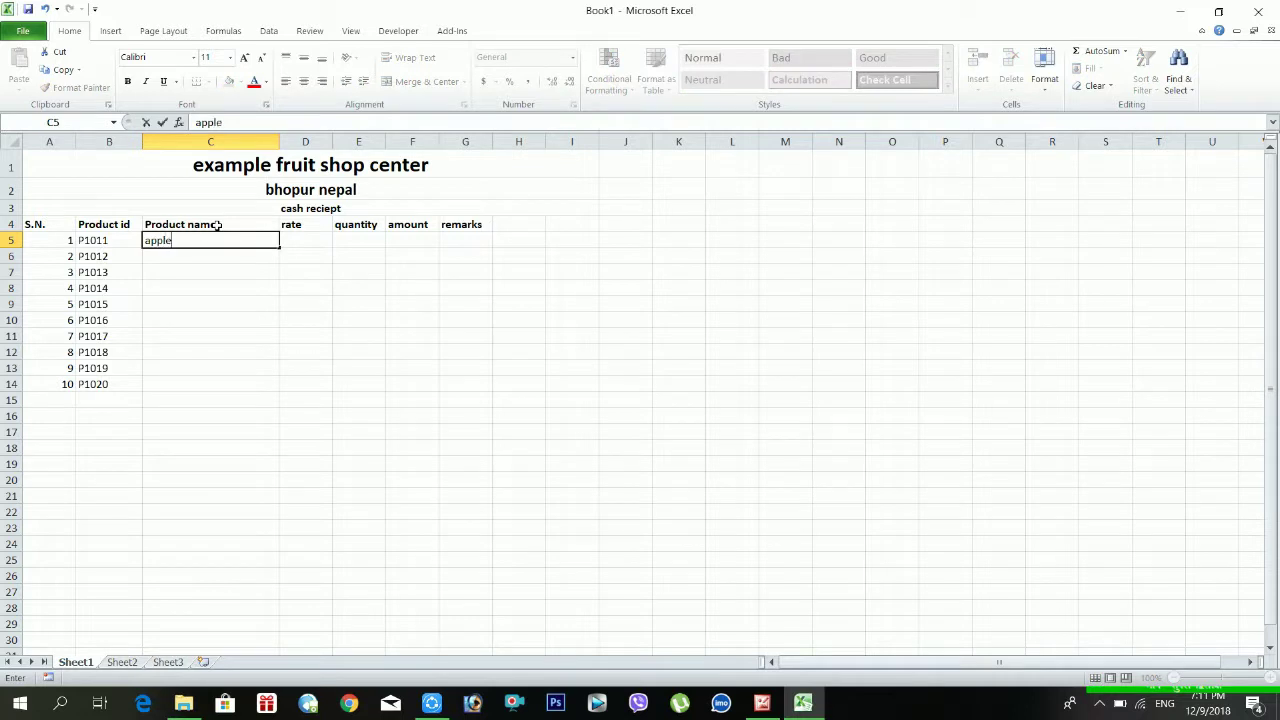
key(Return)
text(mango)
key(Return)
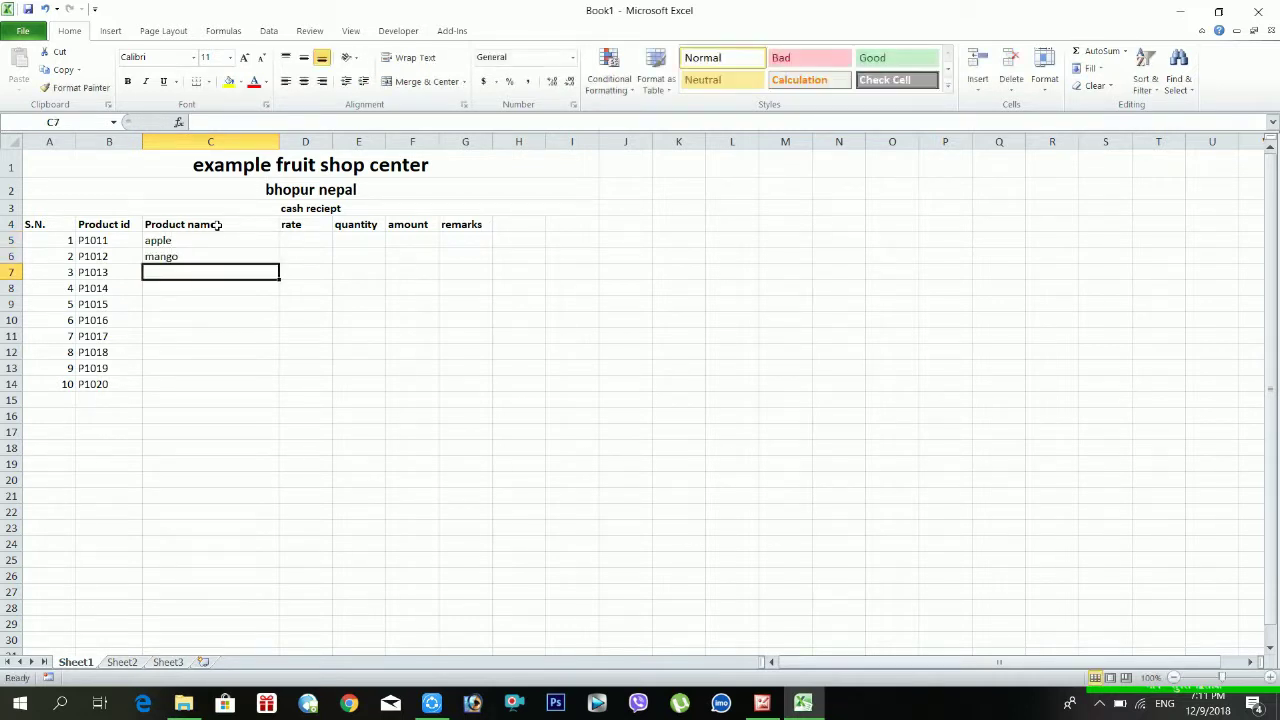
text(orange)
key(Return)
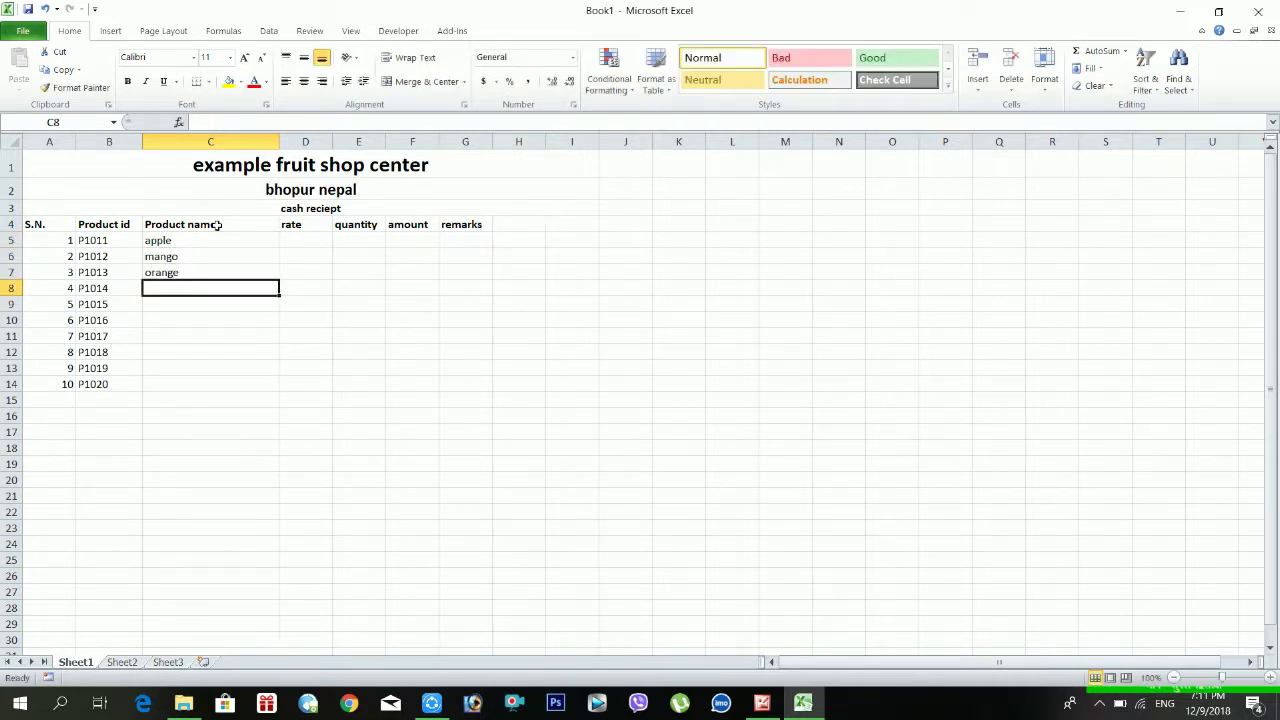
text(papaya)
key(Return)
text(cocon)
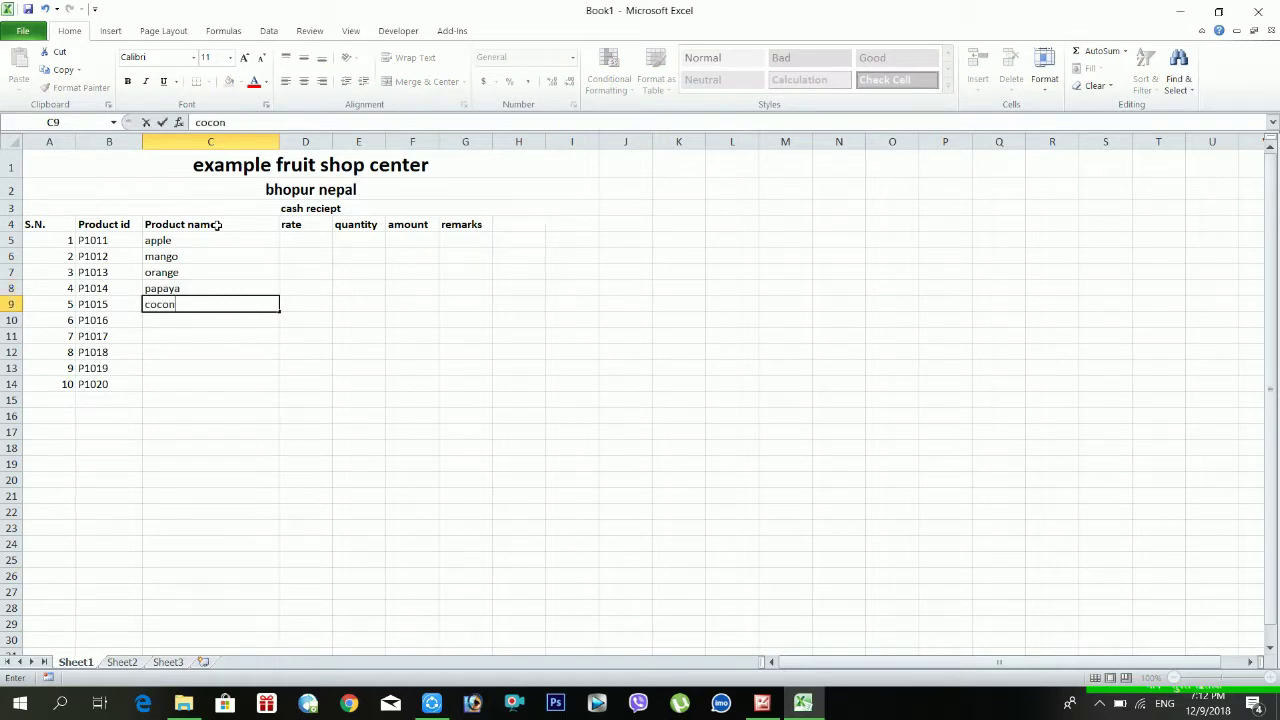
text(ut)
key(Return)
Enter the product names peanut, banana, raddish, carrot and pumpkin in cells C10 to C14
text(epeanut)
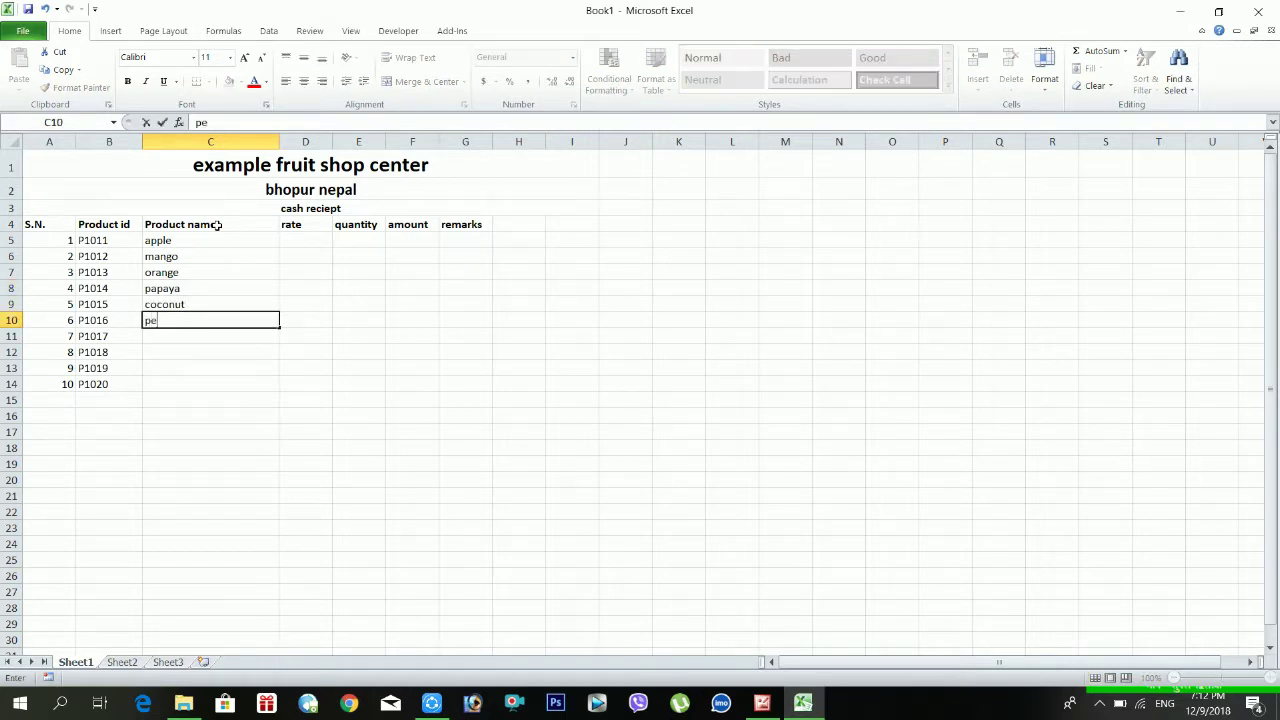
key(Return)
text(banana)
key(Return)
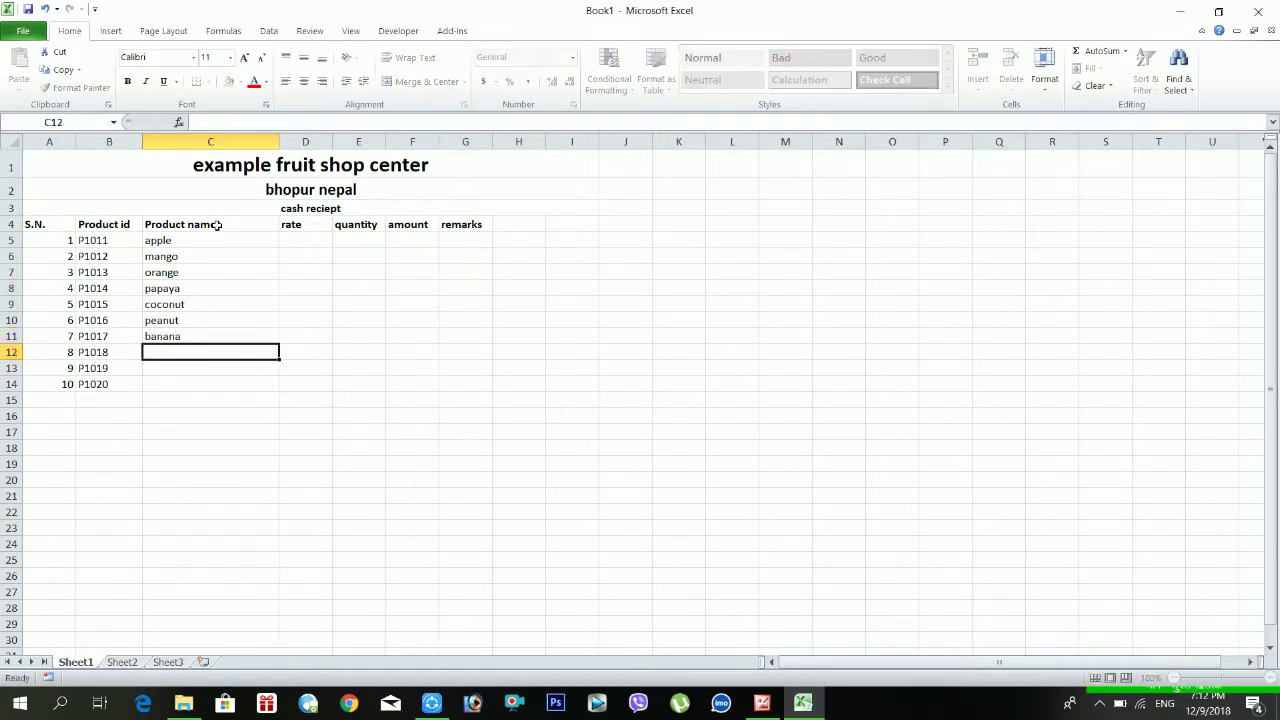
text(raddish)
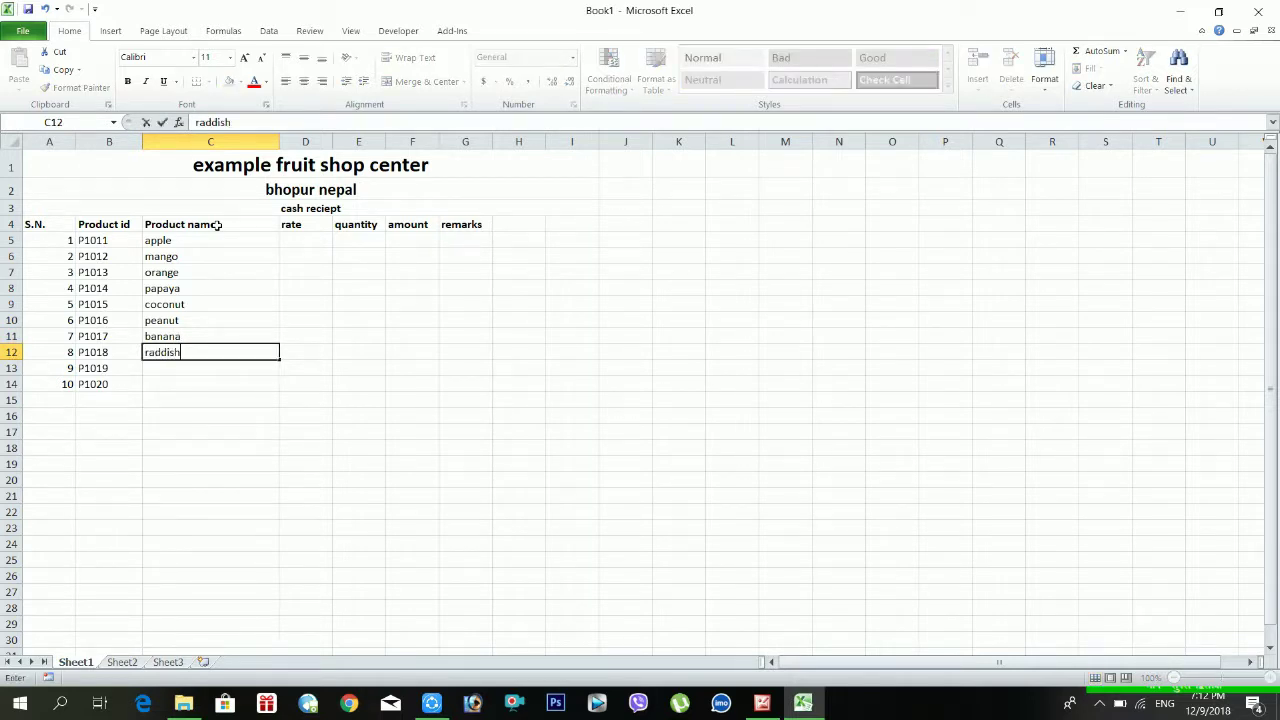
key(Return)
text(carrot)
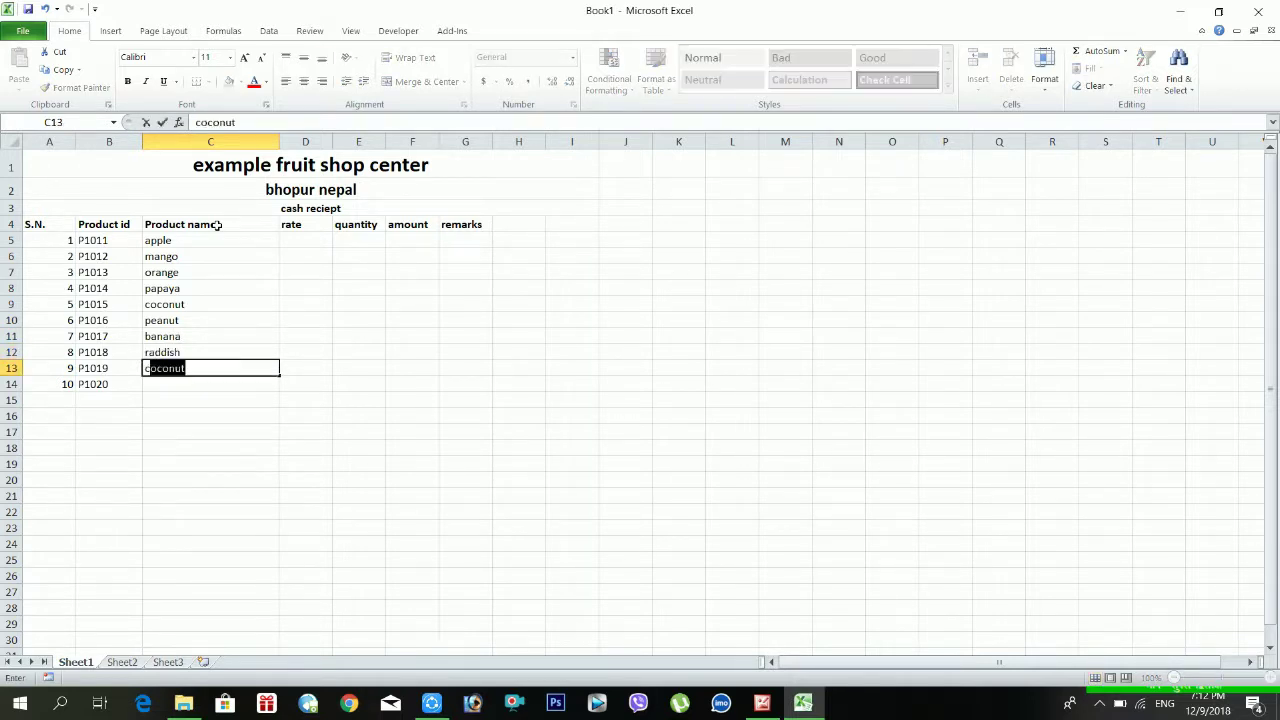
key(Return)
text(pumpkin)
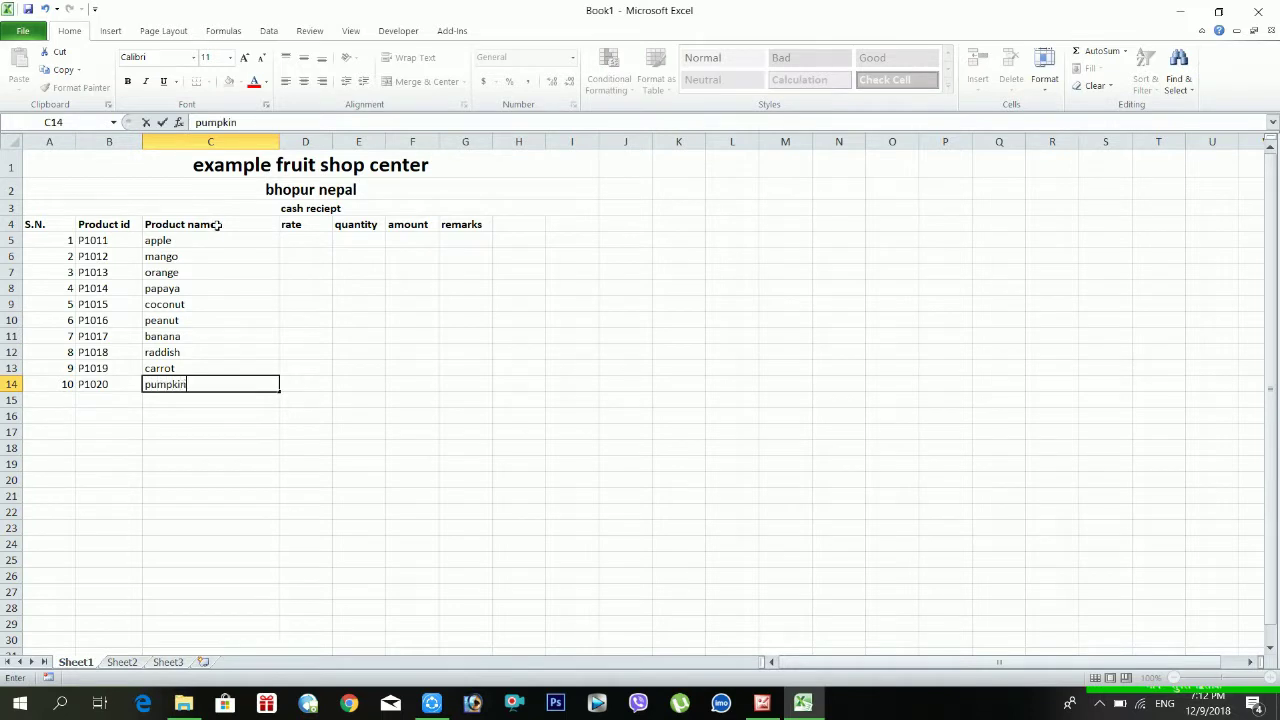
key(Return)
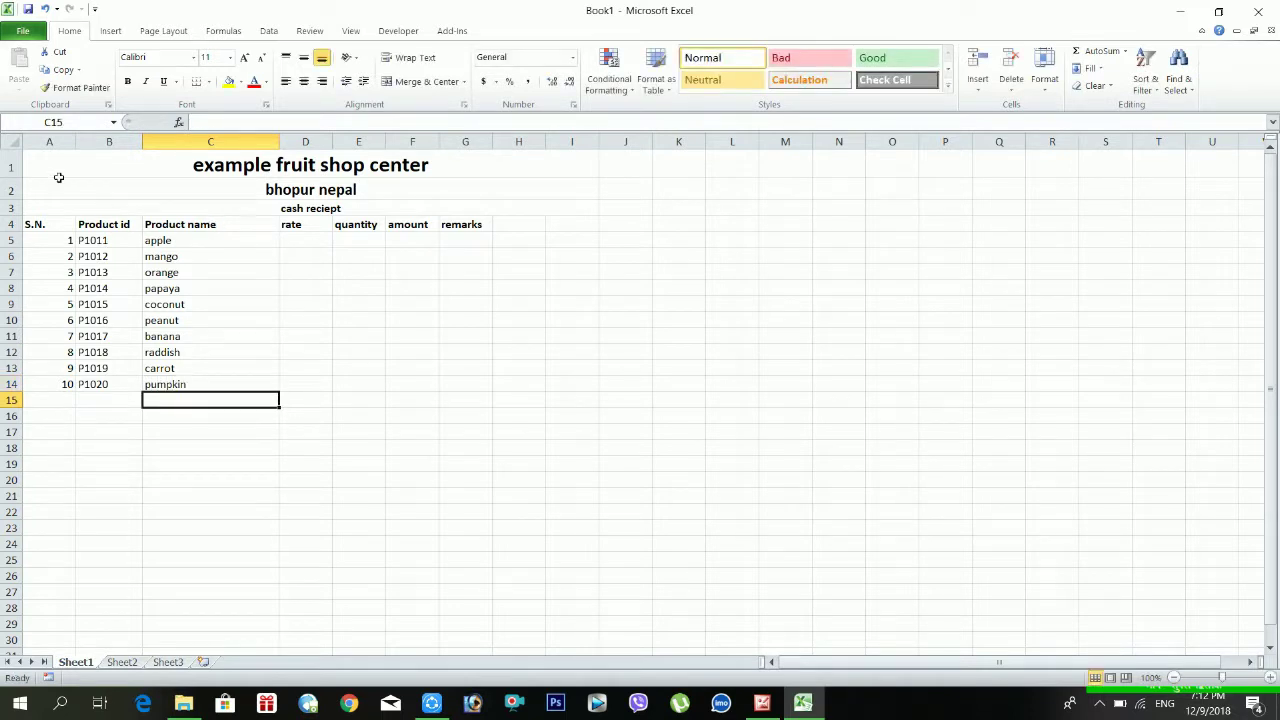
Enter the rates 250, 140, 120, 120 and 150 in cells D5 to D9 for apple through coconut
click(305, 239)
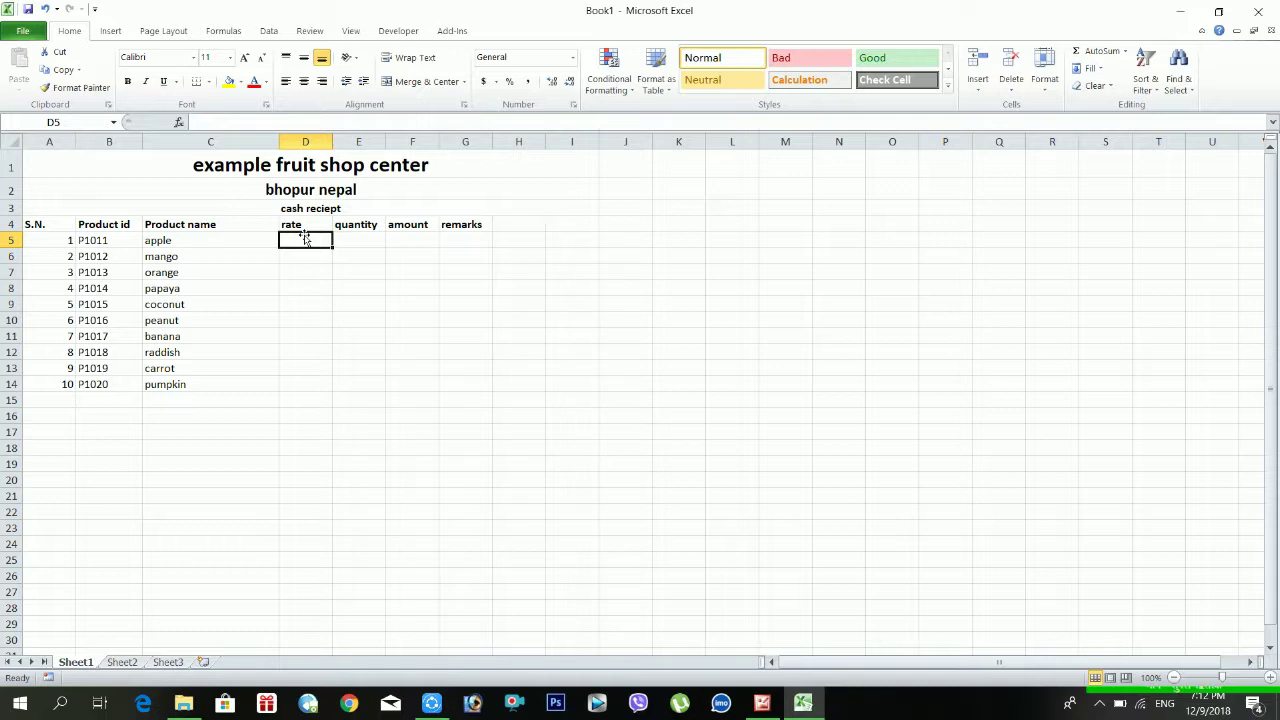
text(250)
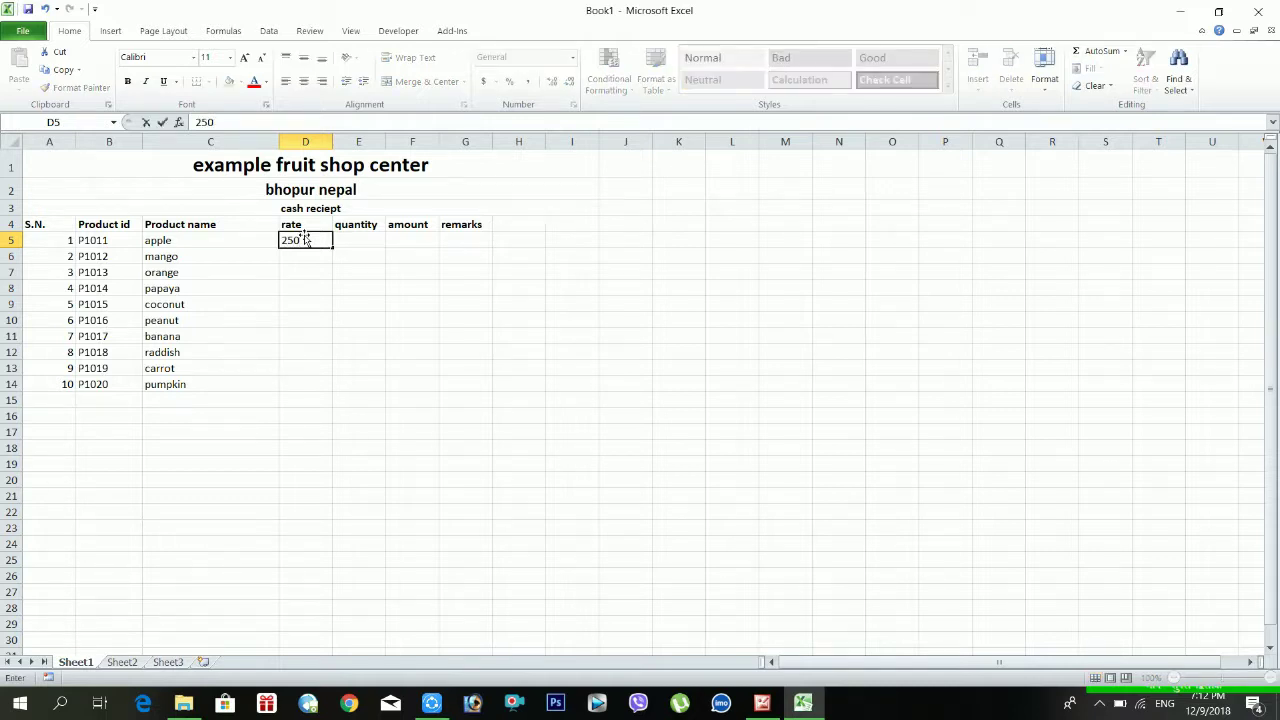
key(Return)
text(140)
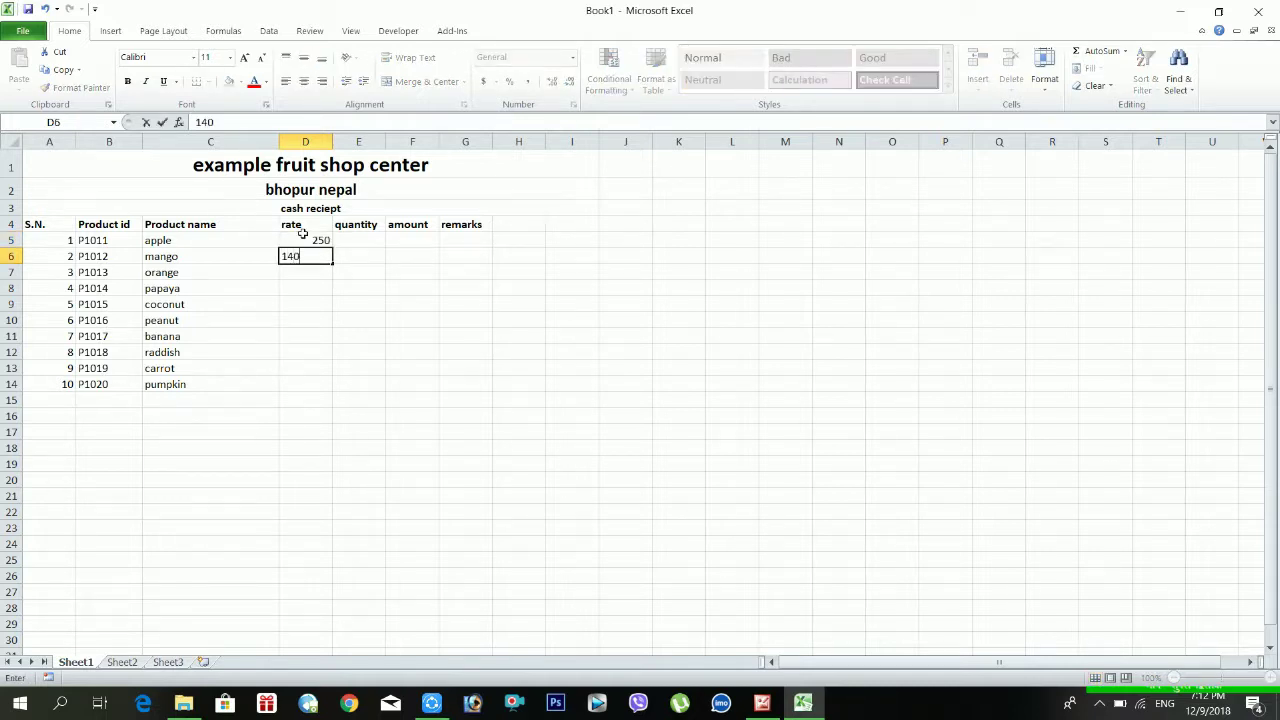
key(Return)
text(120)
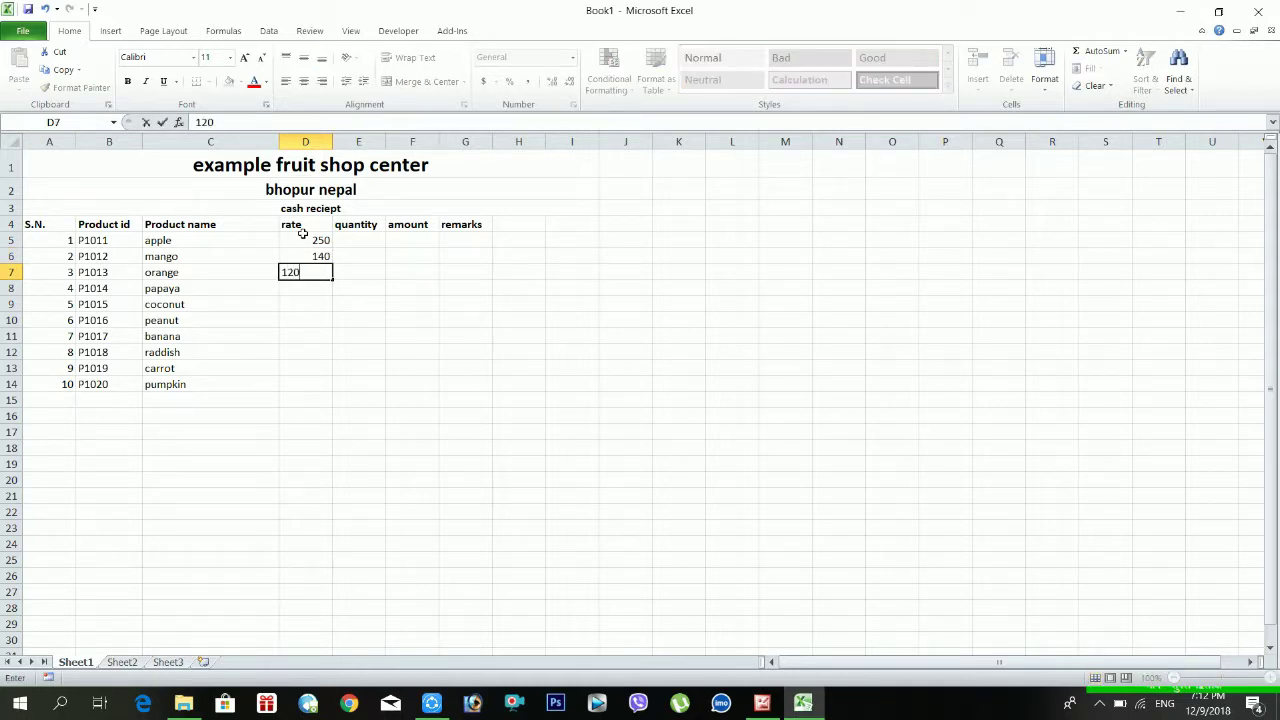
key(Return)
text(120)
key(Return)
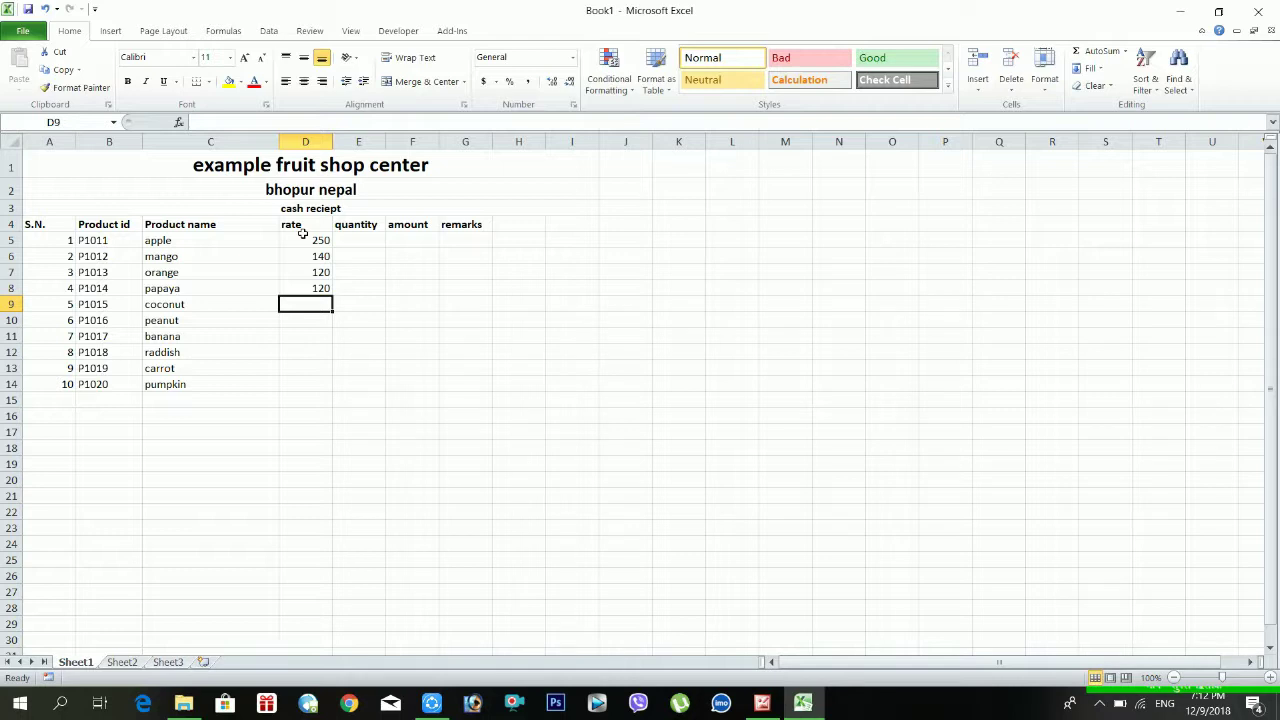
text(150)
key(Return)
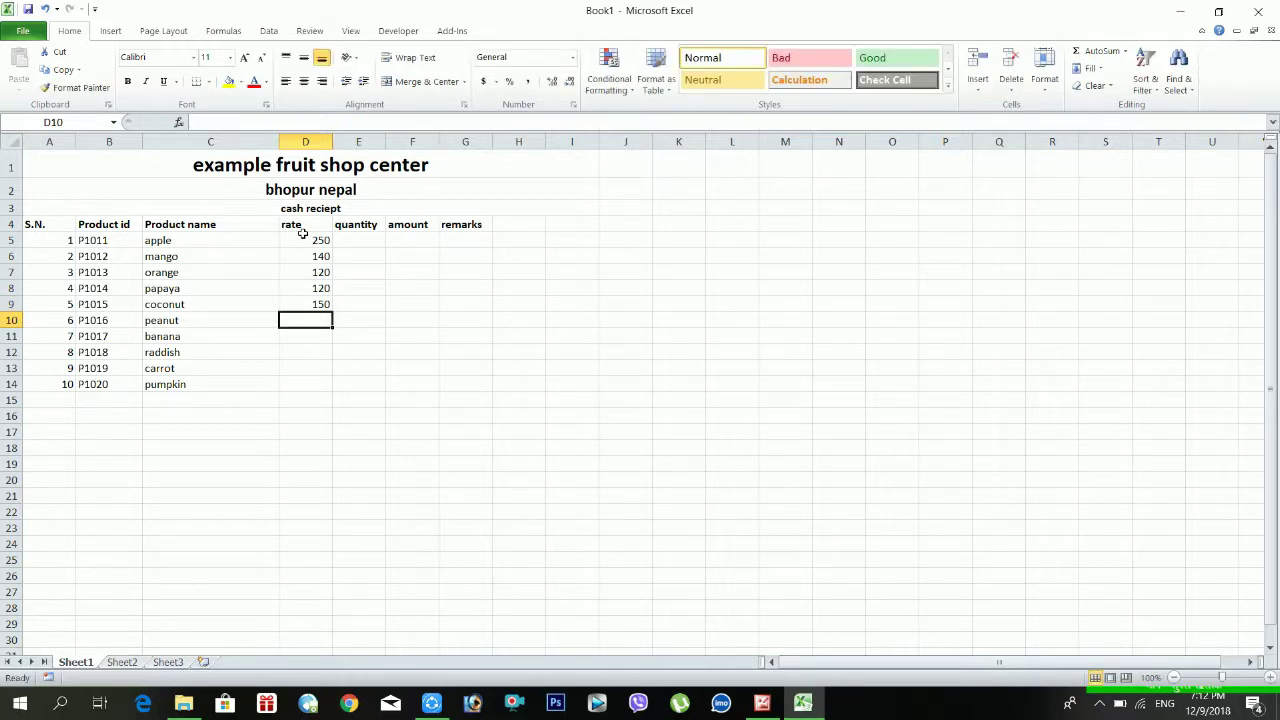
Enter the rates 130, 180, 190, 230 and 150 in cells D10 to D14 for peanut through pumpkin
text(130)
key(Return)
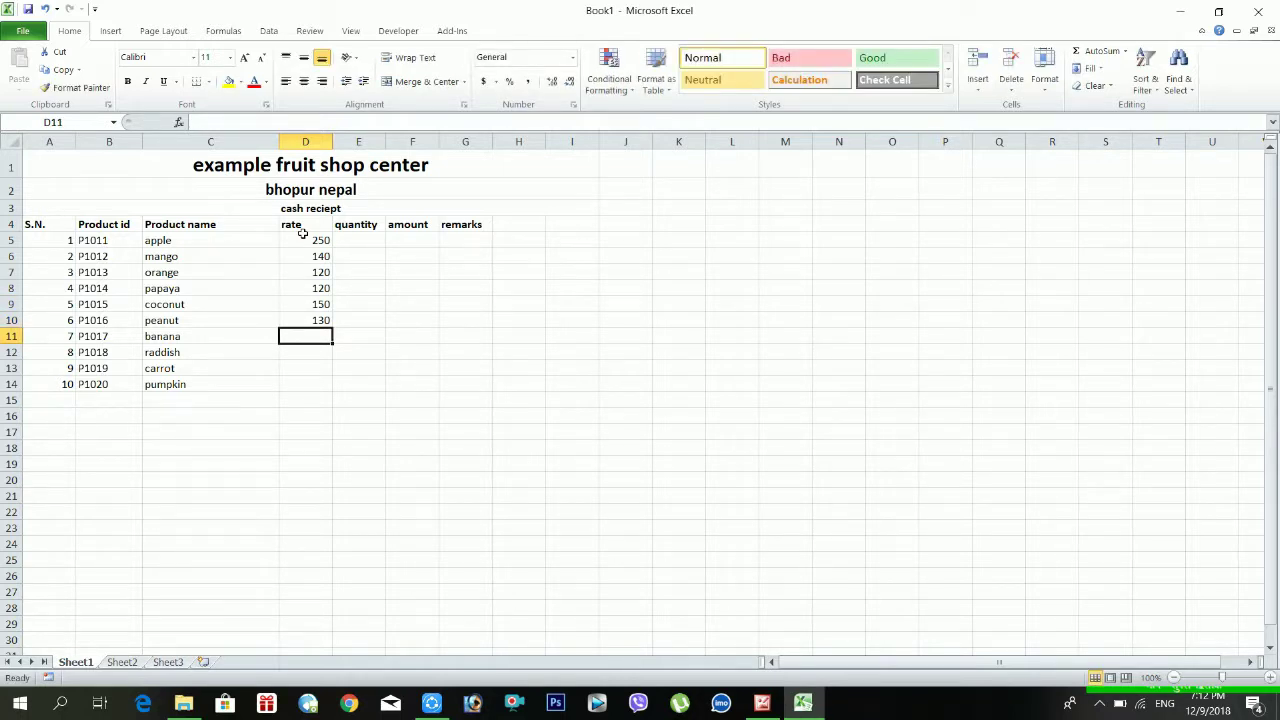
text(180)
key(Return)
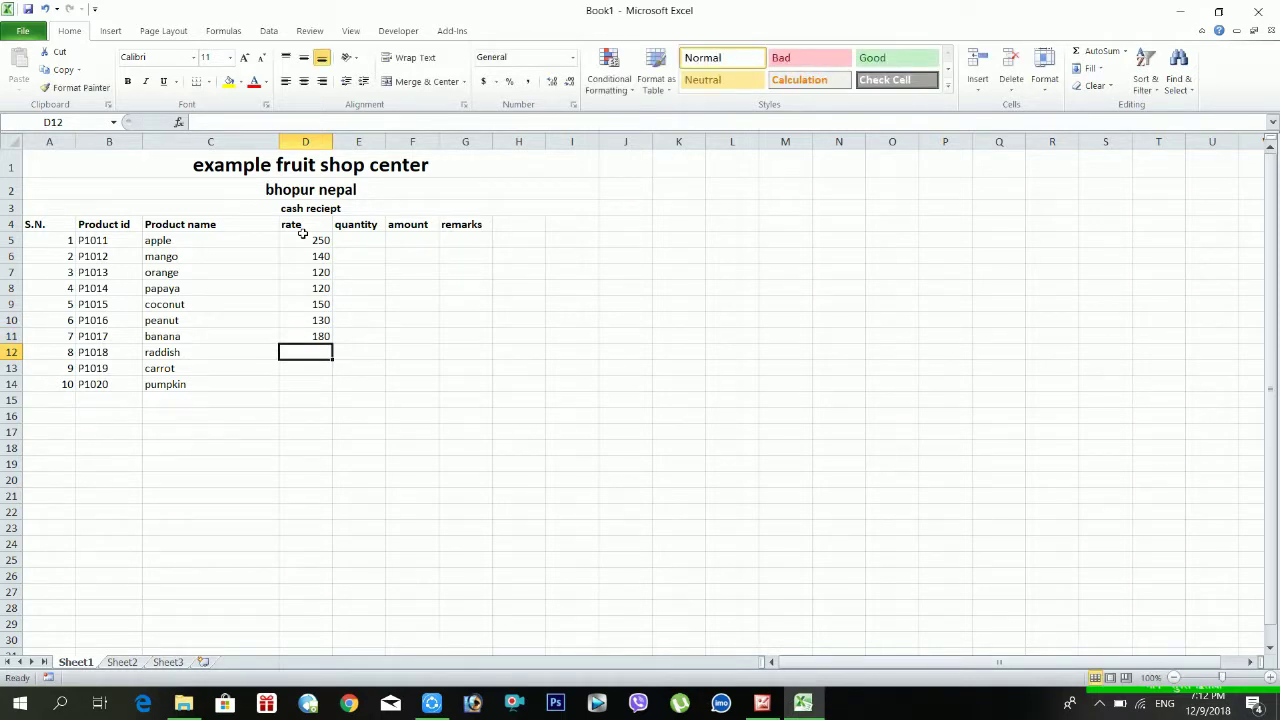
text(190)
key(Return)
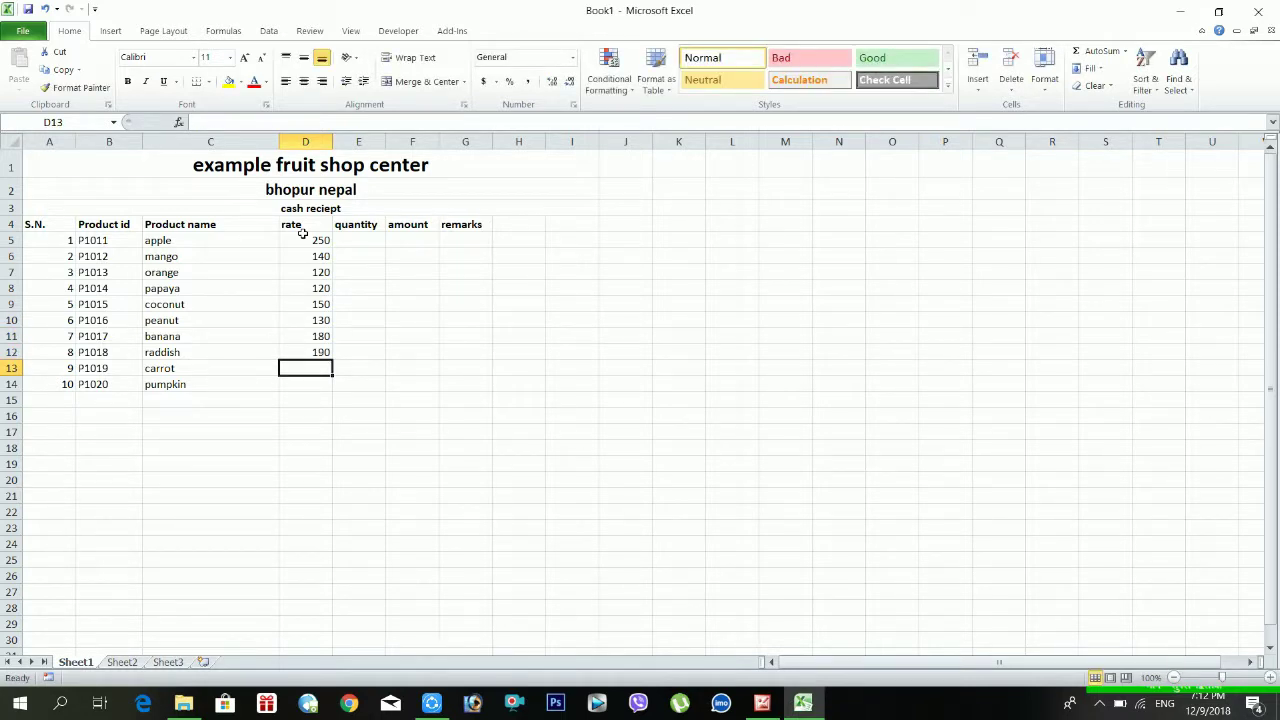
text(230)
key(Return)
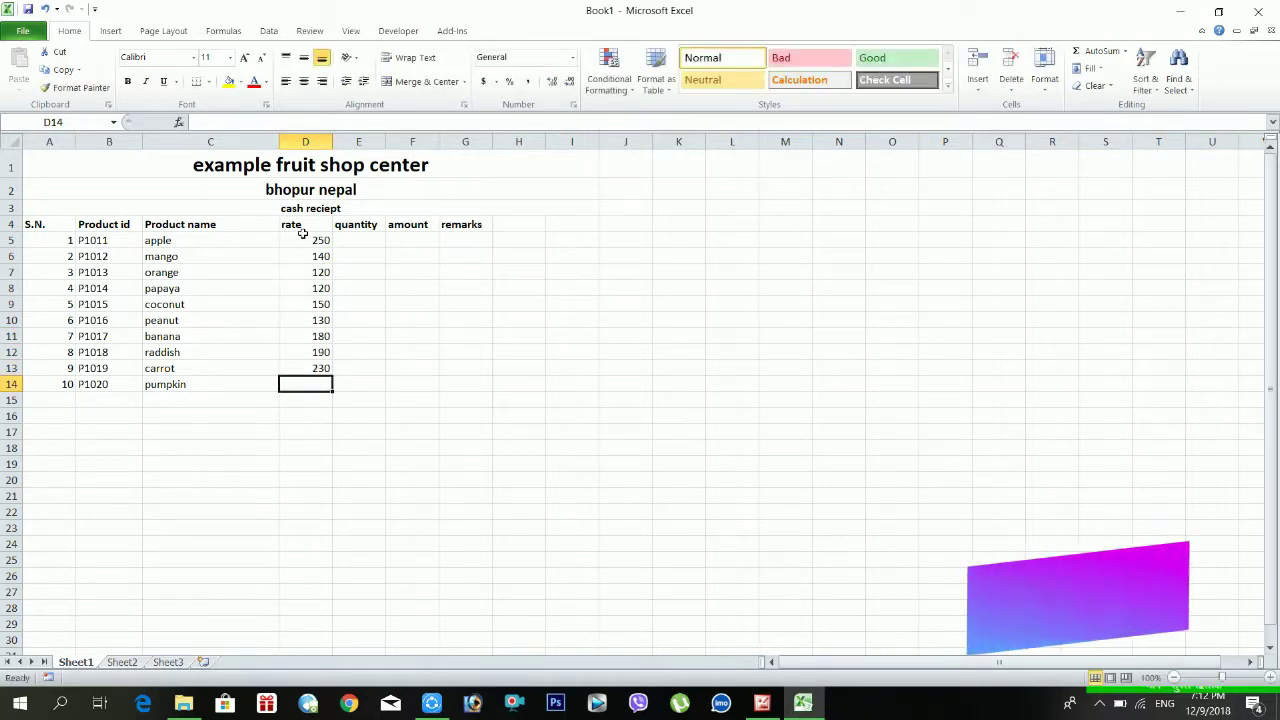
text(150)
key(Return)
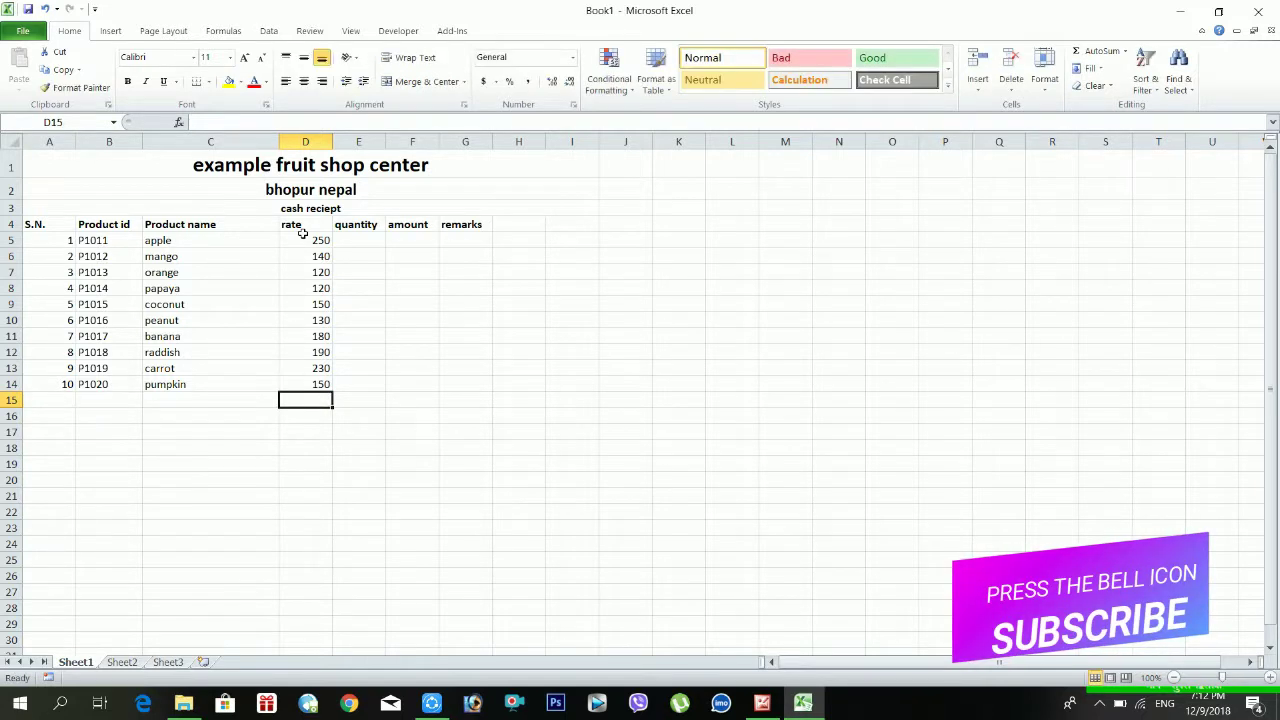
Enter the quantities 2, 5, 3, 1 and 4 in cells E5 to E9 for apple through coconut
click(354, 244)
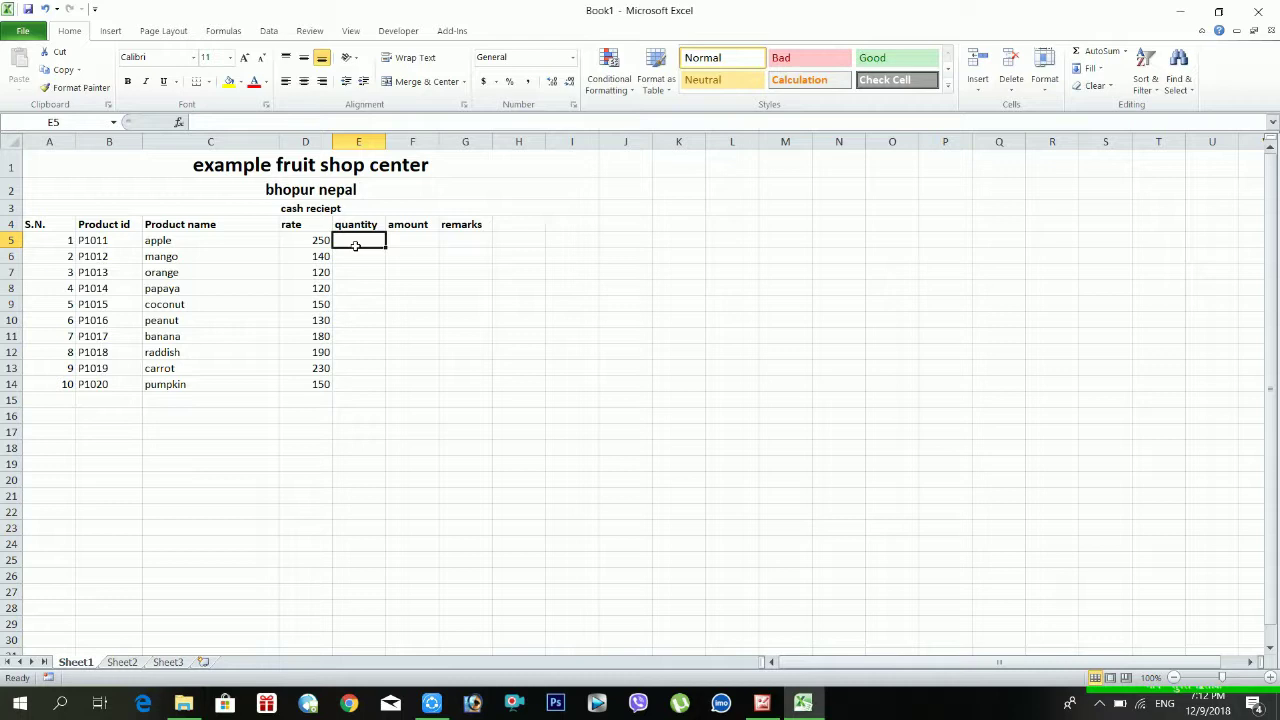
text(2)
key(Return)
text(5)
key(Return)
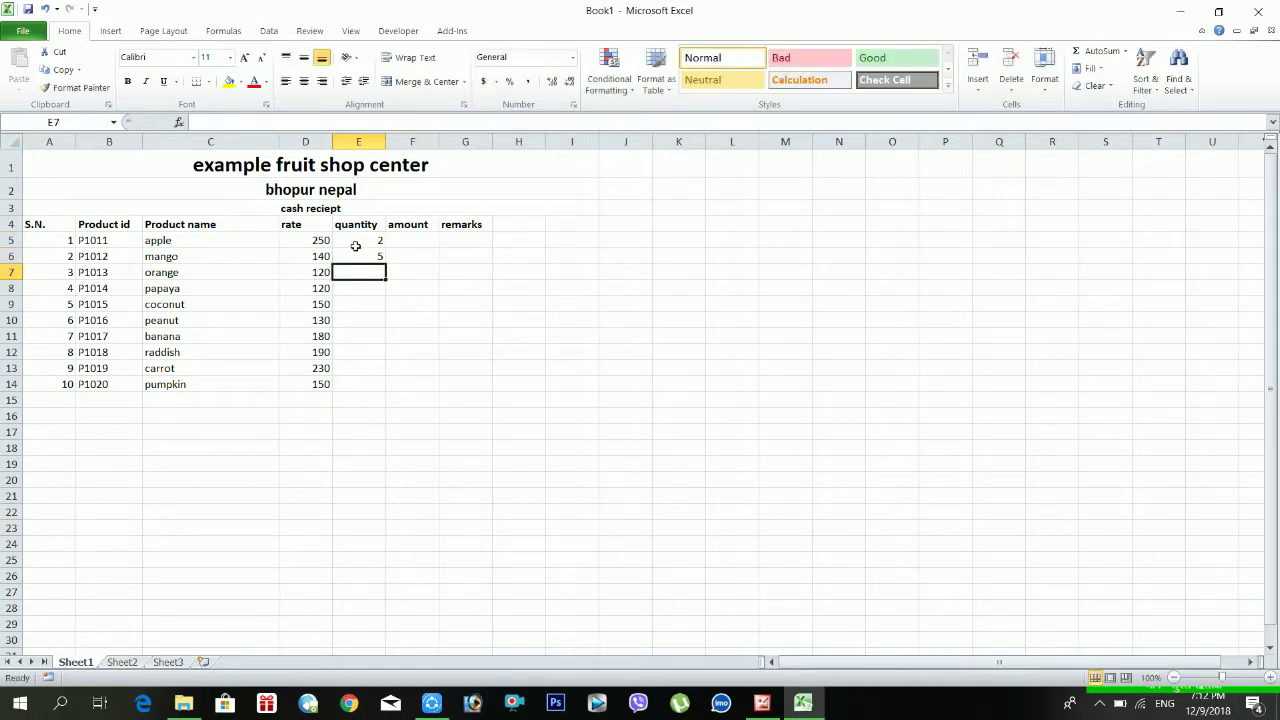
text(3)
key(Return)
text(1)
key(Return)
text(4)
key(Return)
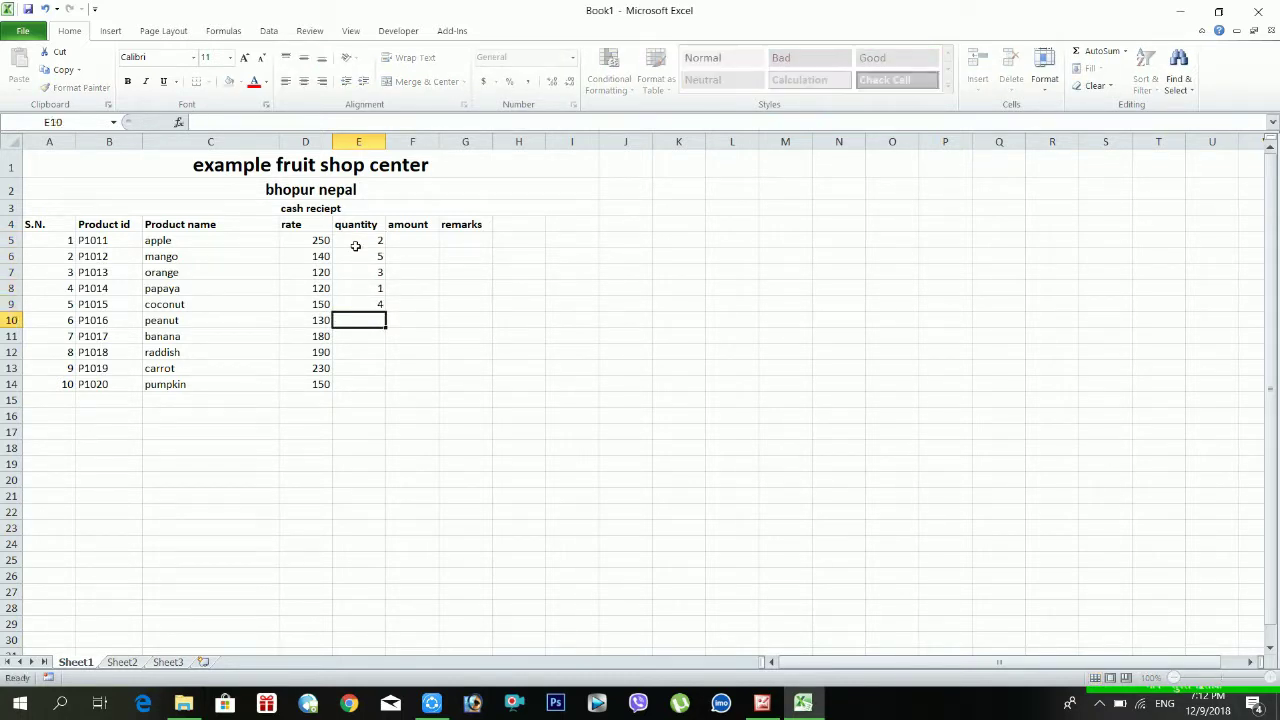
Enter the quantities 7, 8, 5, 4 and 1 in cells E10 to E14 for peanut through pumpkin
text(7)
key(Return)
text(8)
key(Return)
text(5)
key(Return)
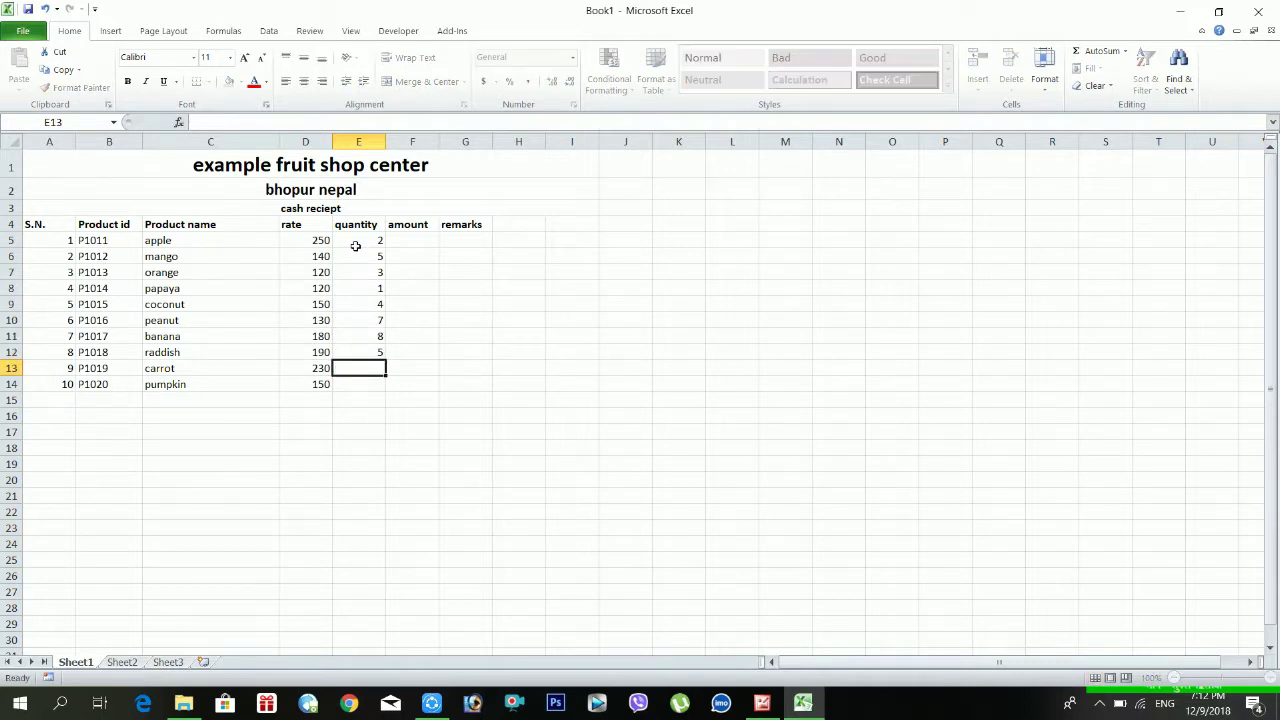
text(4)
key(Return)
text(1)
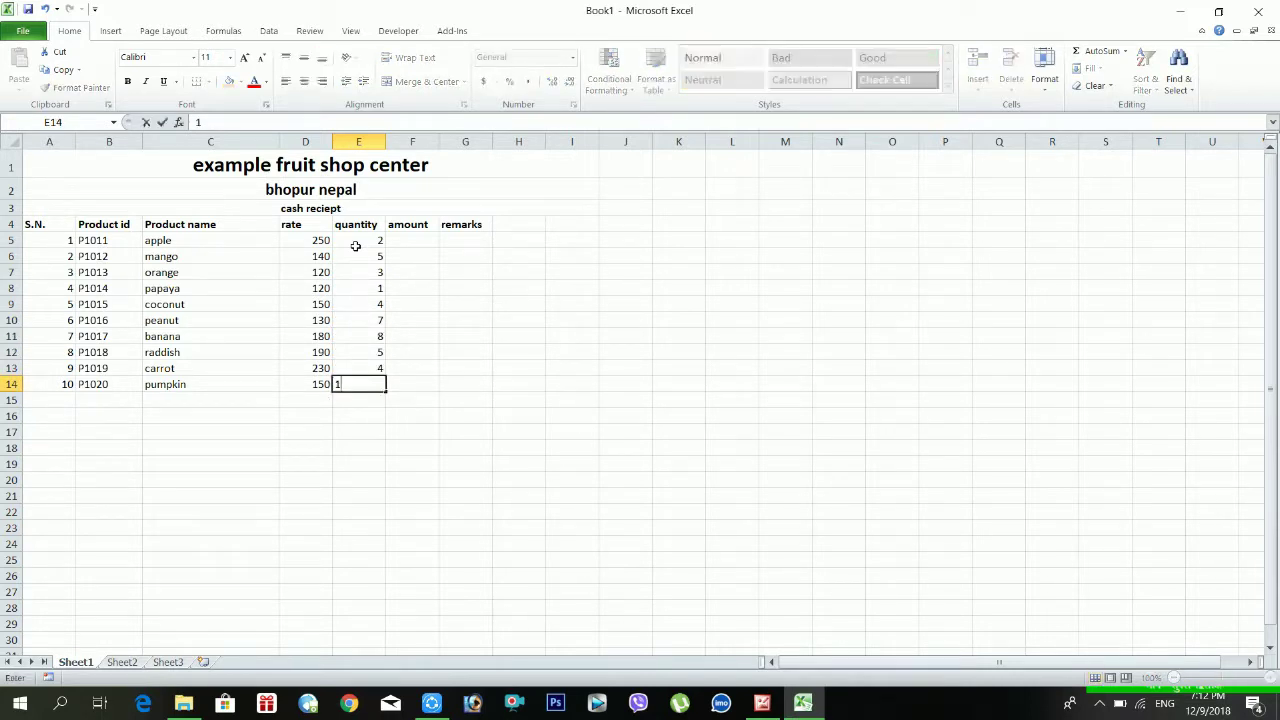
key(Return)
Calculate the apple amount in cell F5 with the formula =D5*E5
click(428, 242)
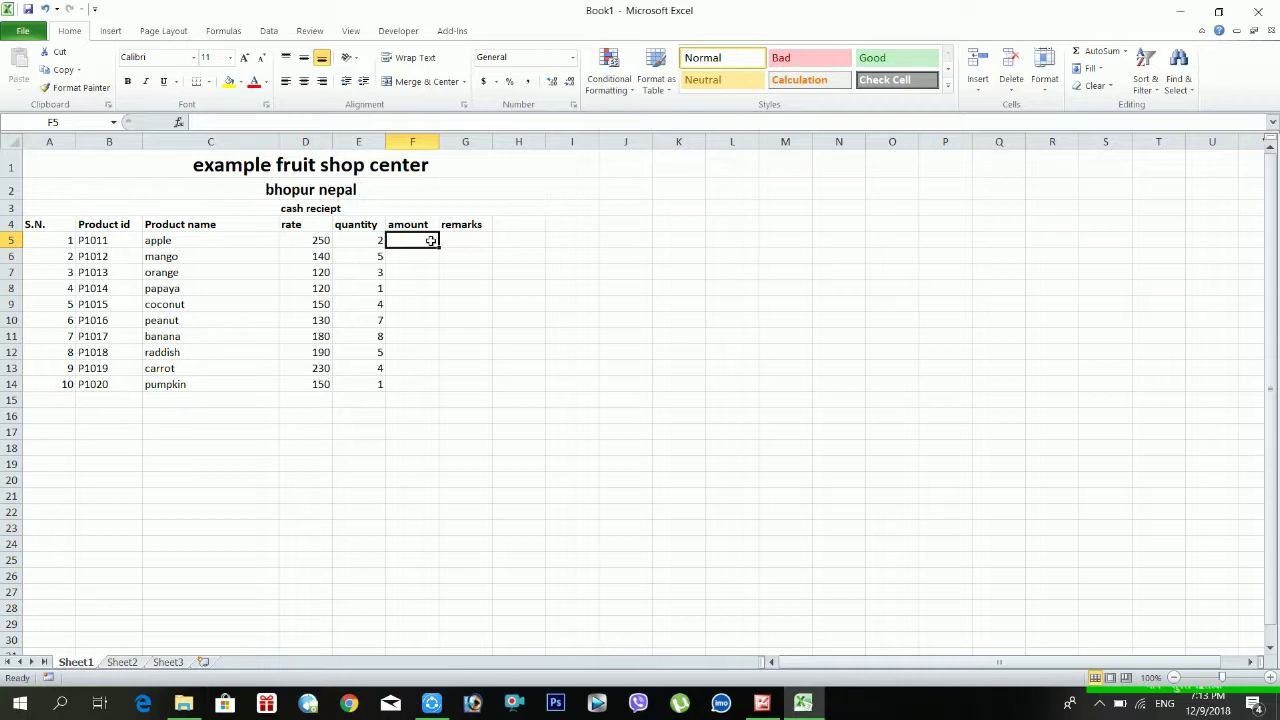
text(=)
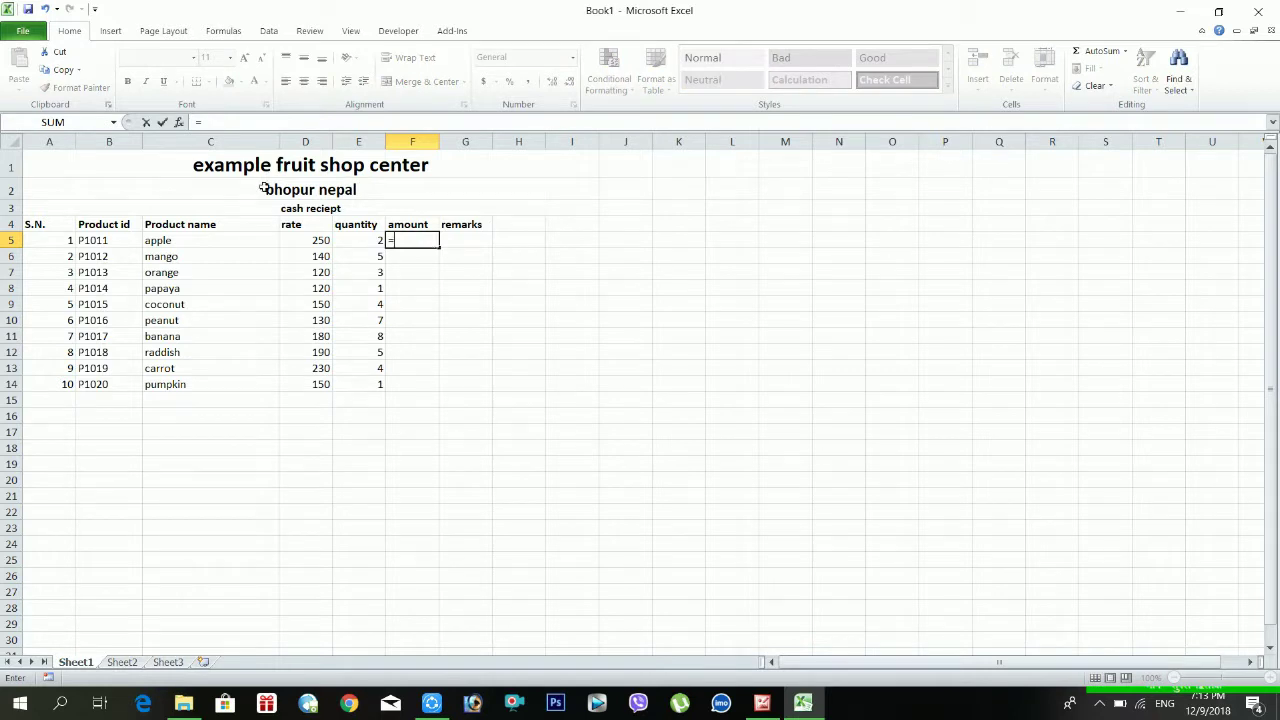
click(312, 240)
text(*)
click(378, 242)
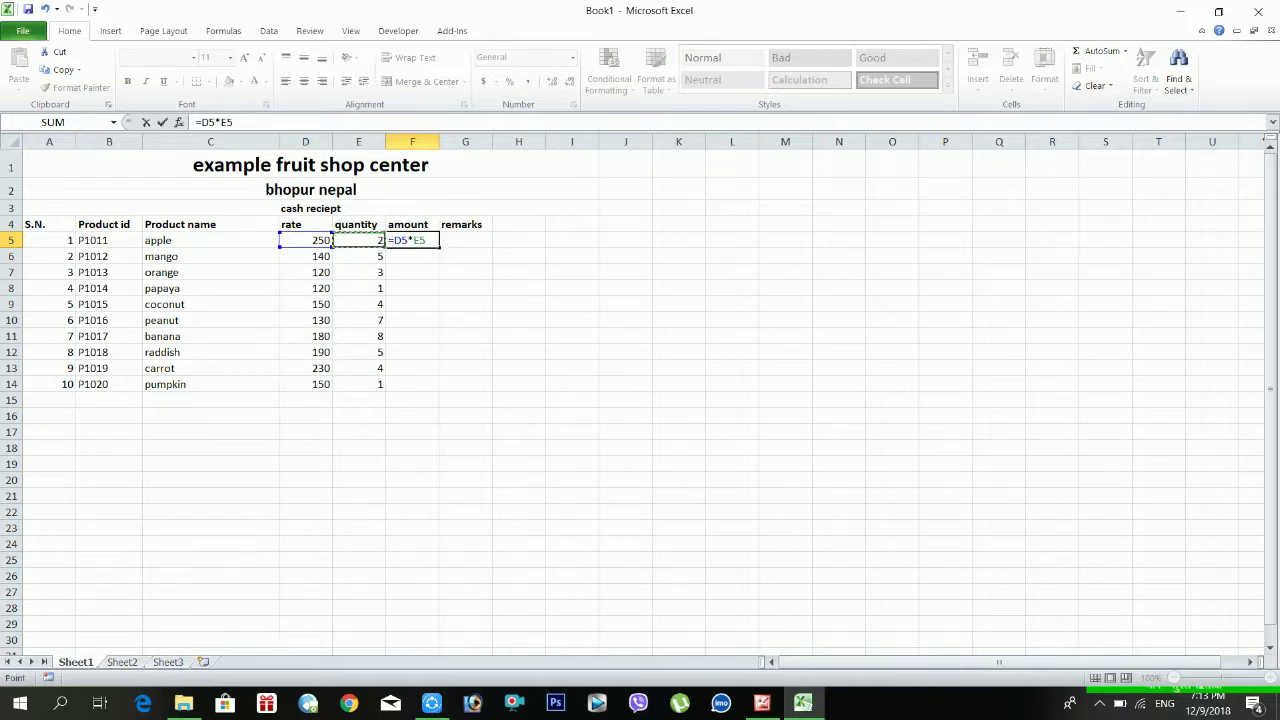
key(Return)
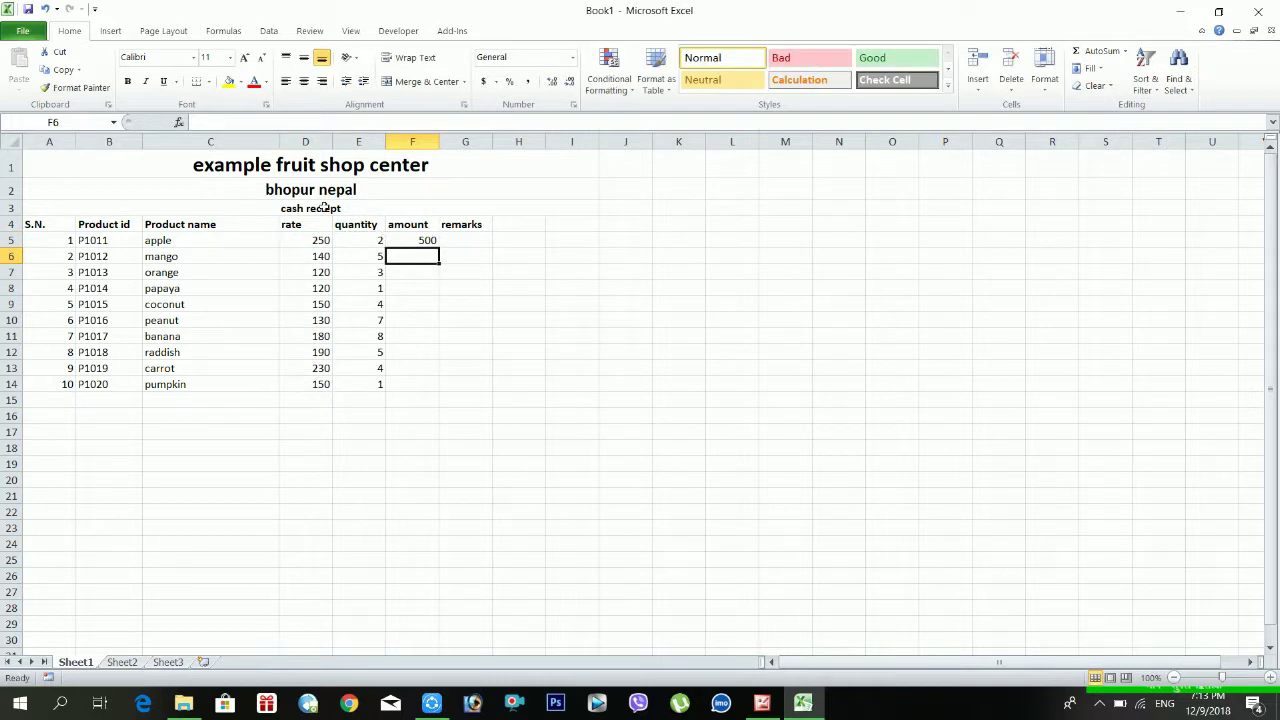
Fill the amount formula from F5 down through F14 for the remaining products
click(432, 243)
drag(440, 247, 447, 400)
click(520, 325)
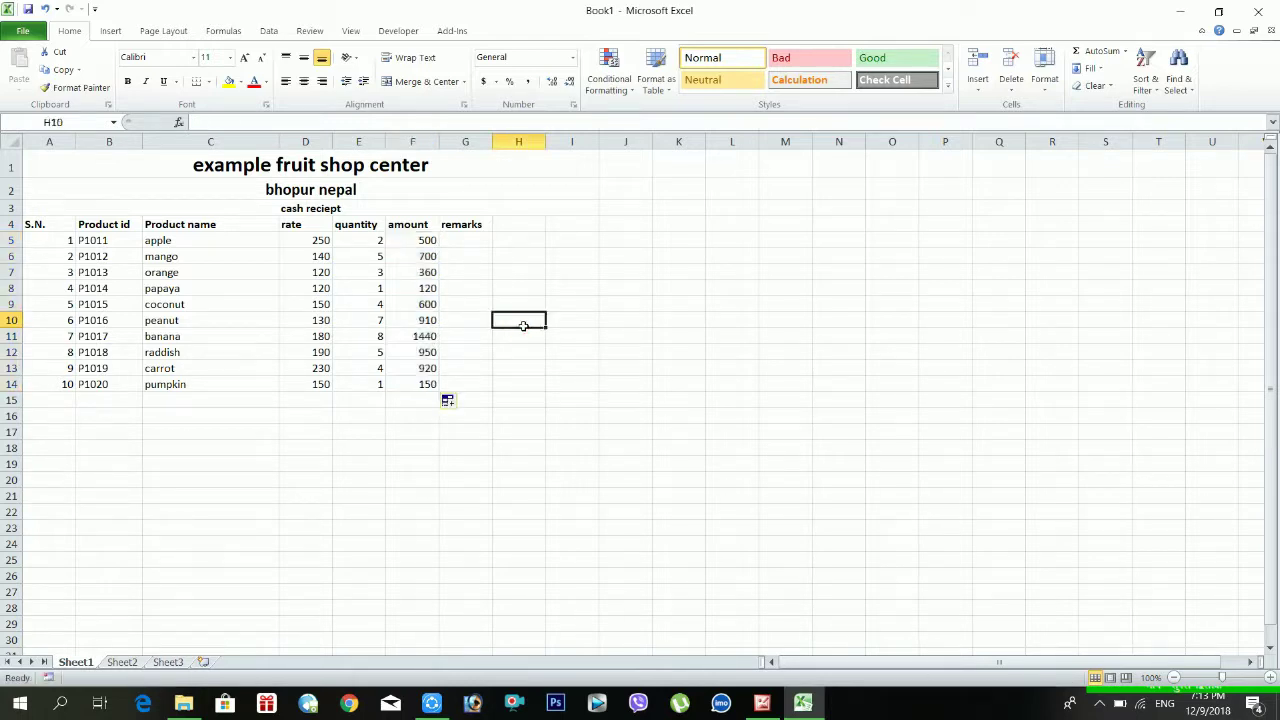
click(428, 243)
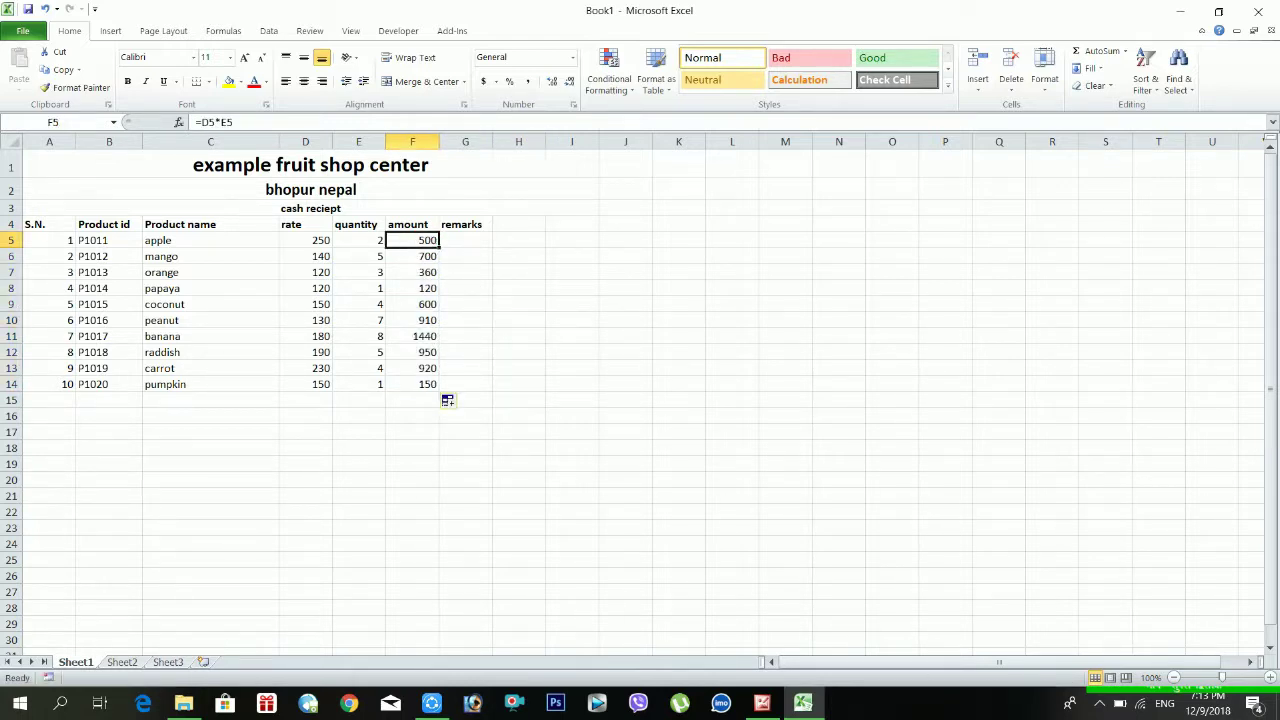
click(375, 242)
click(162, 243)
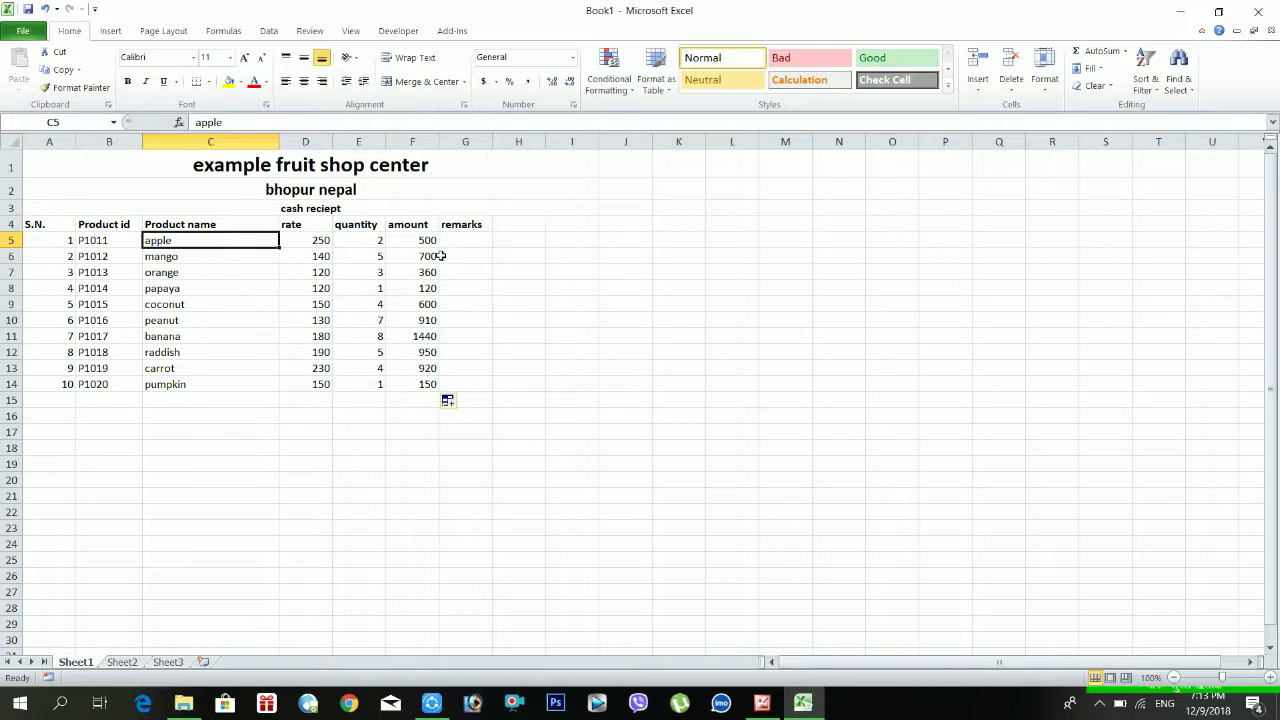
click(476, 241)
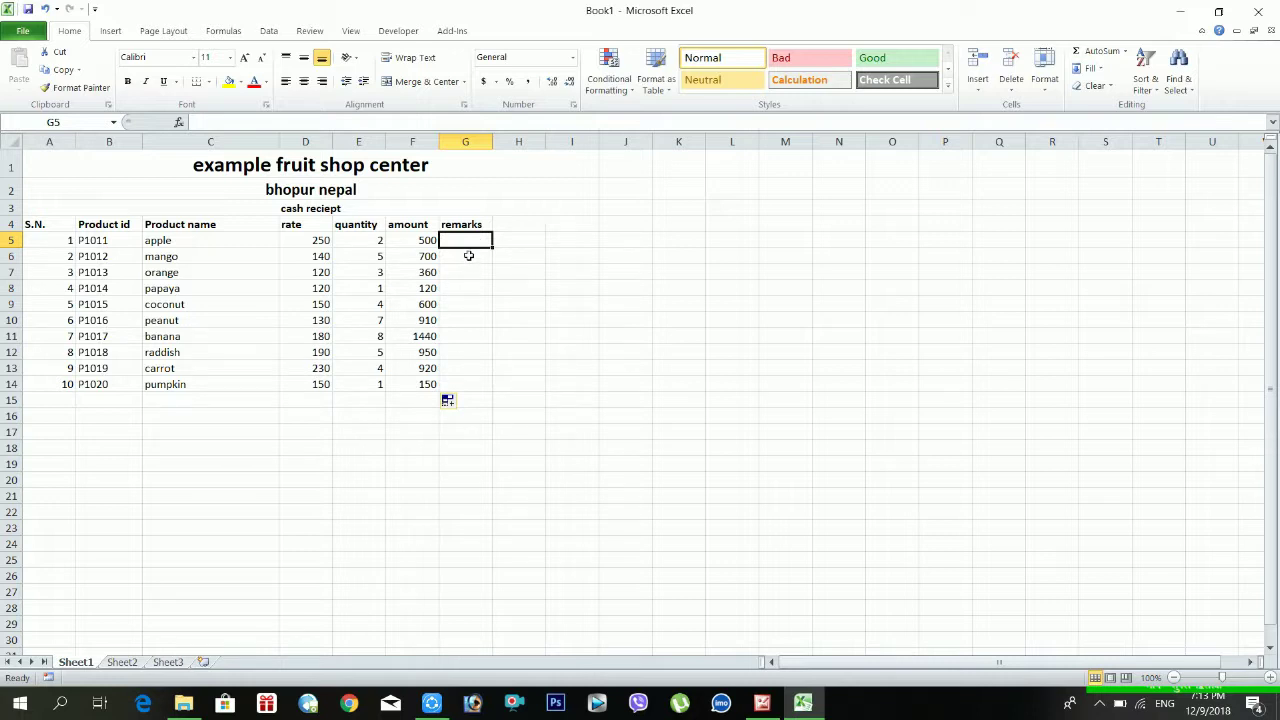
Replace the remarks header in G4 with Expiry Date and enter the header Remark in H4
click(479, 229)
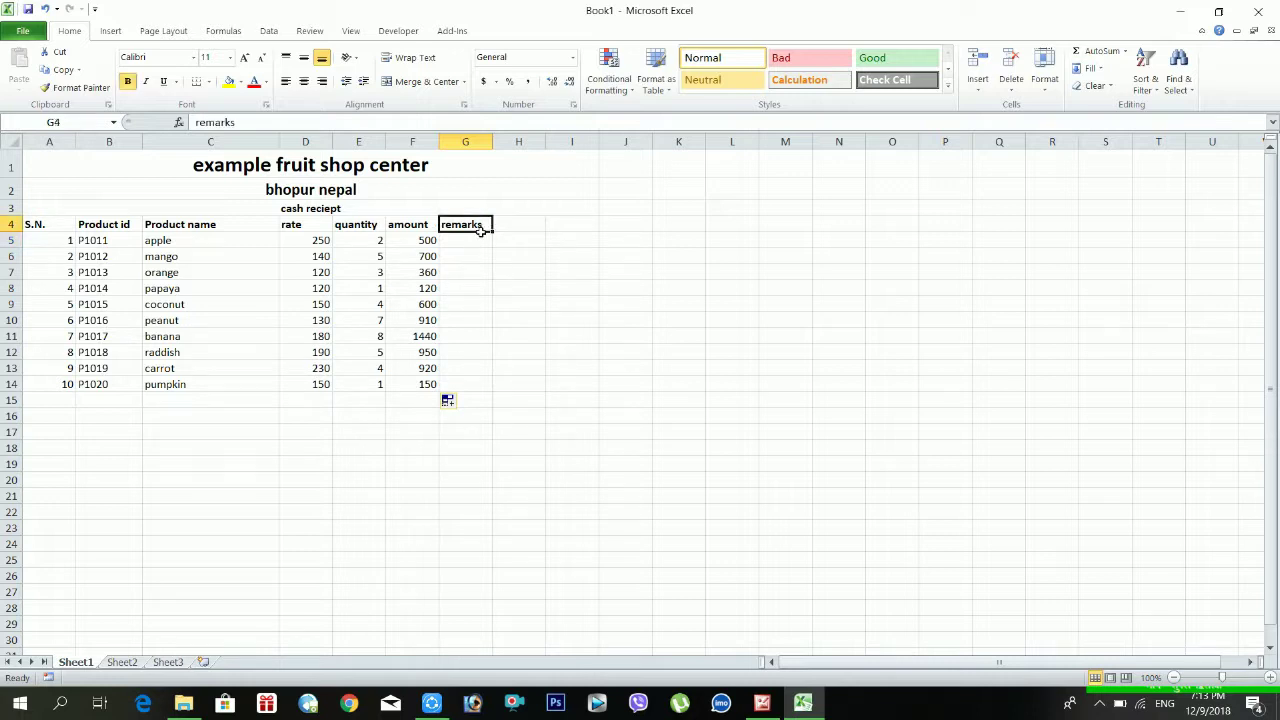
text(E)
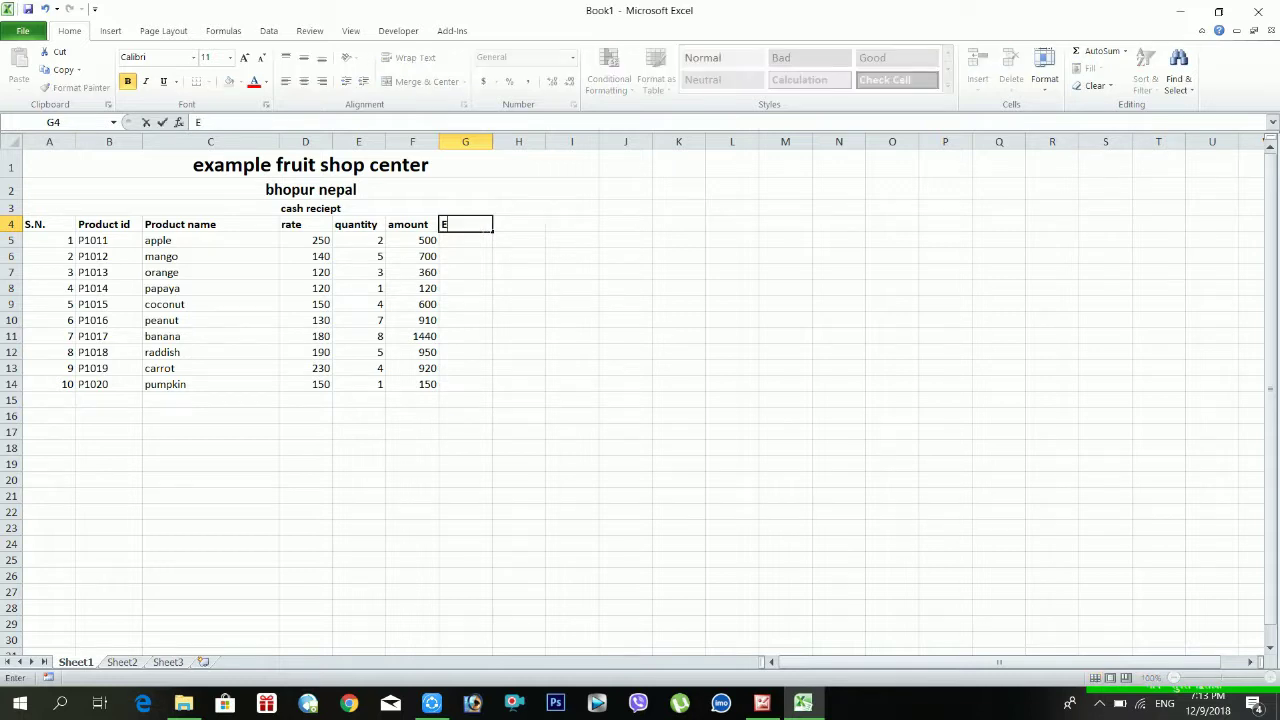
text(xpiry Date)
key(Tab)
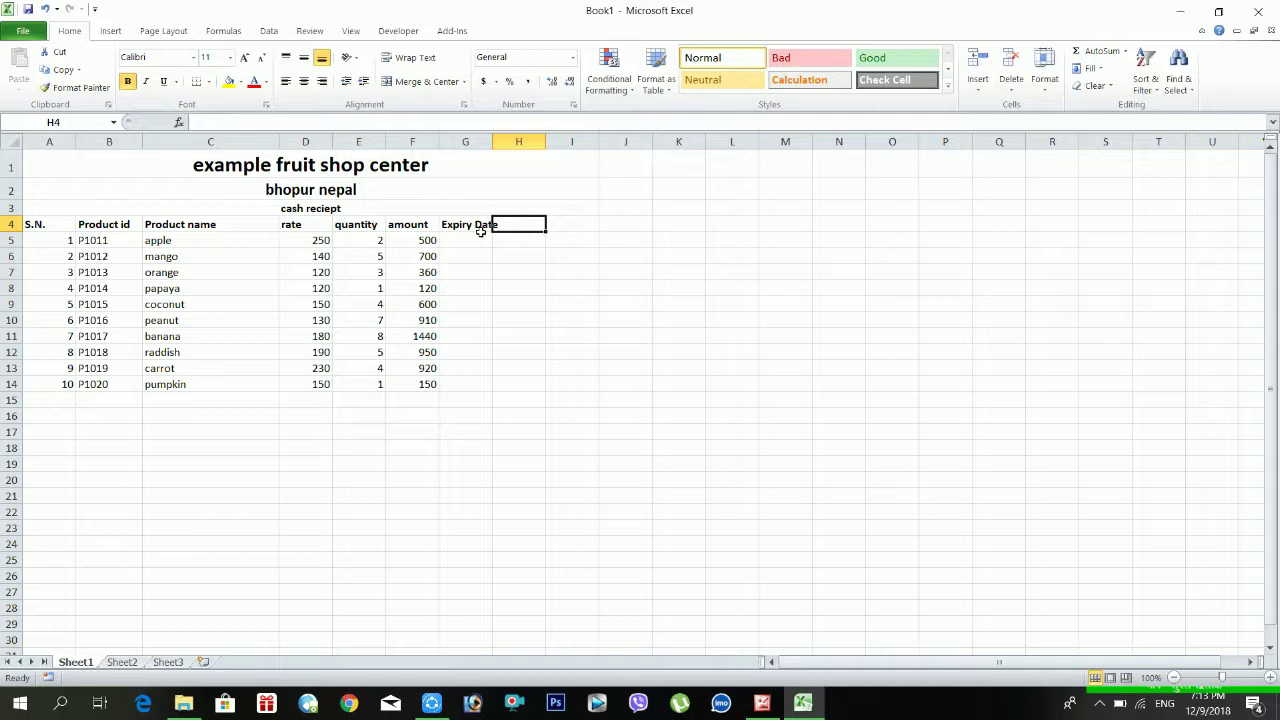
text(REmark)
key(BackSpace)
key(BackSpace)
key(BackSpace)
key(BackSpace)
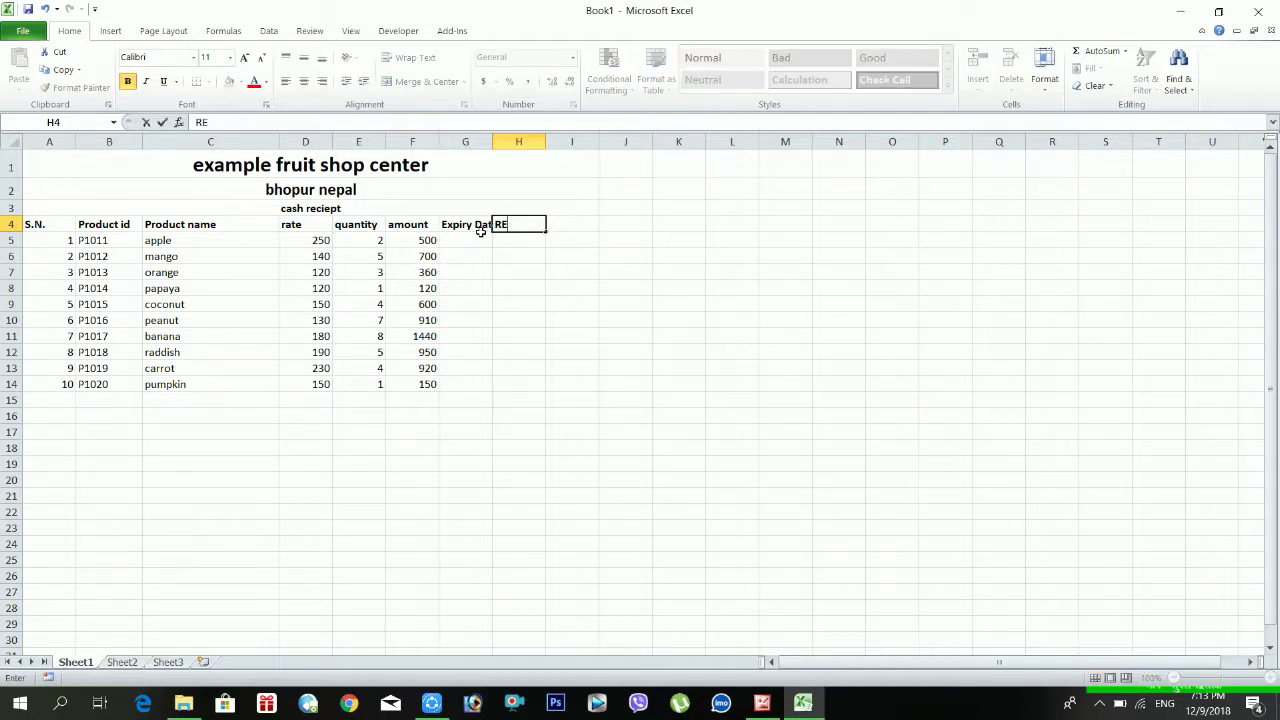
text(emark)
Widen column G slightly so the full Expiry Date header fits
click(482, 240)
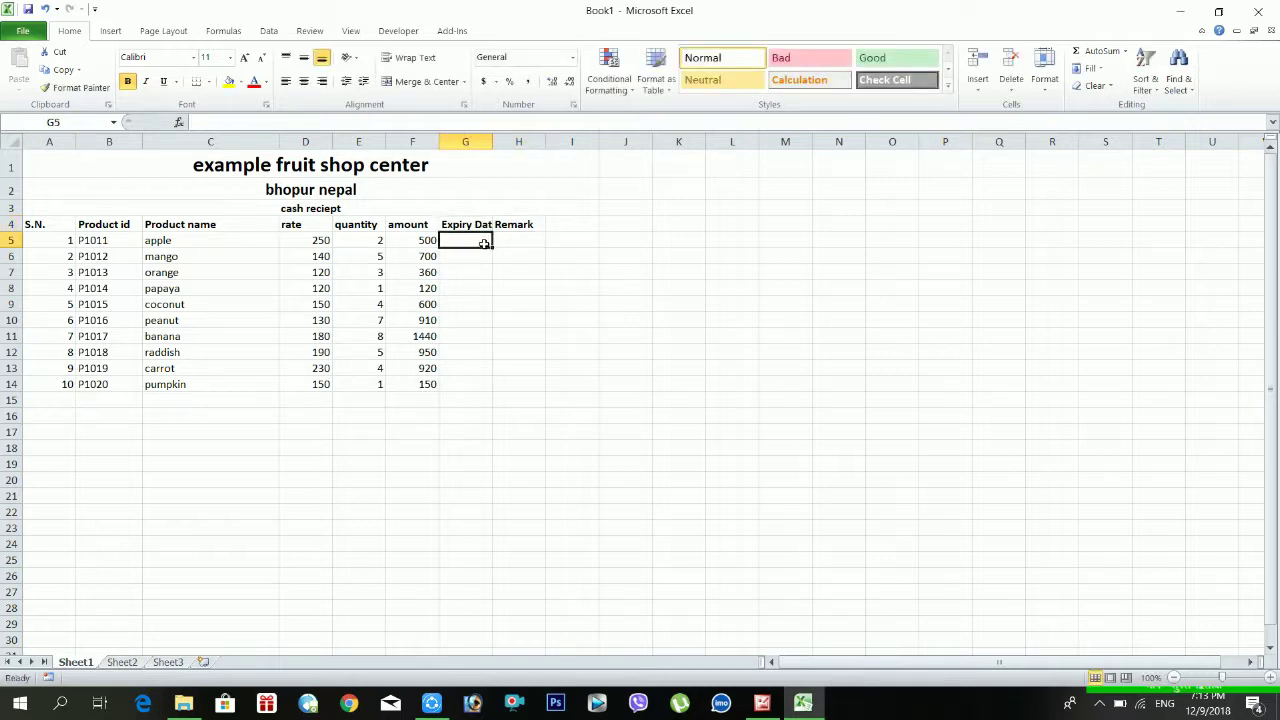
drag(493, 148, 503, 149)
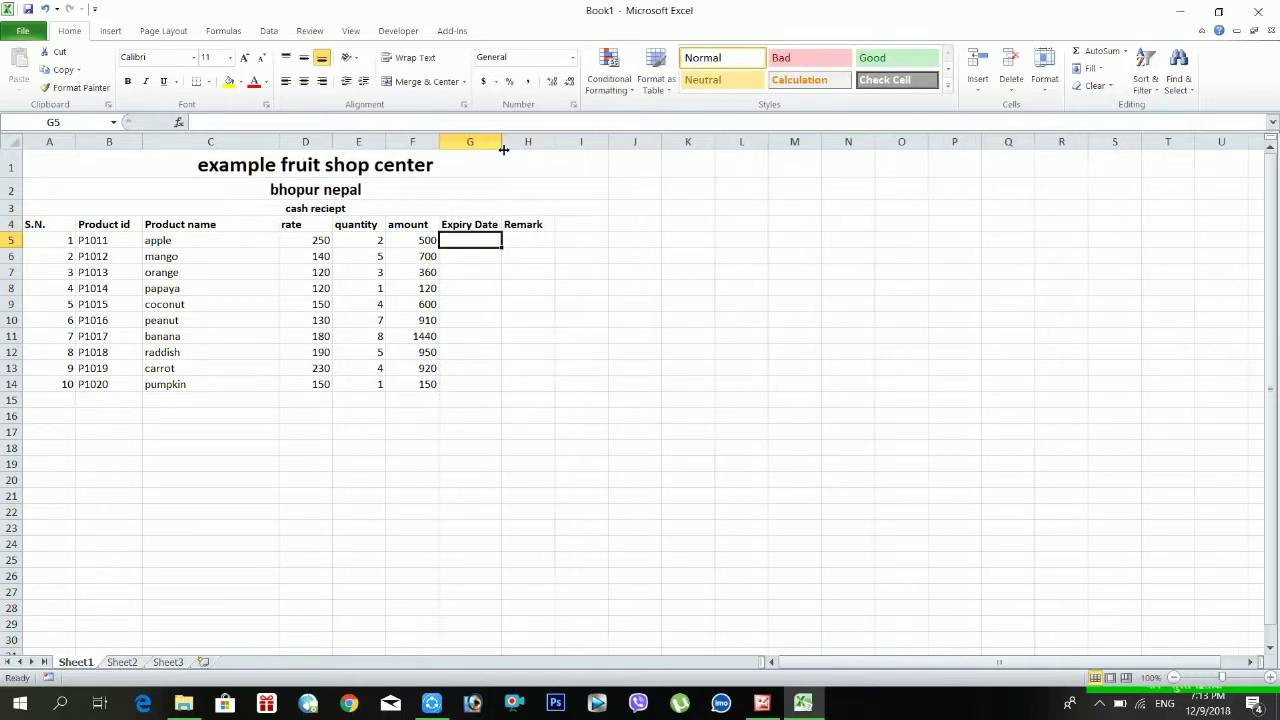
click(532, 303)
Change the header in G4 to Remark and clear the duplicate header in H4
click(497, 225)
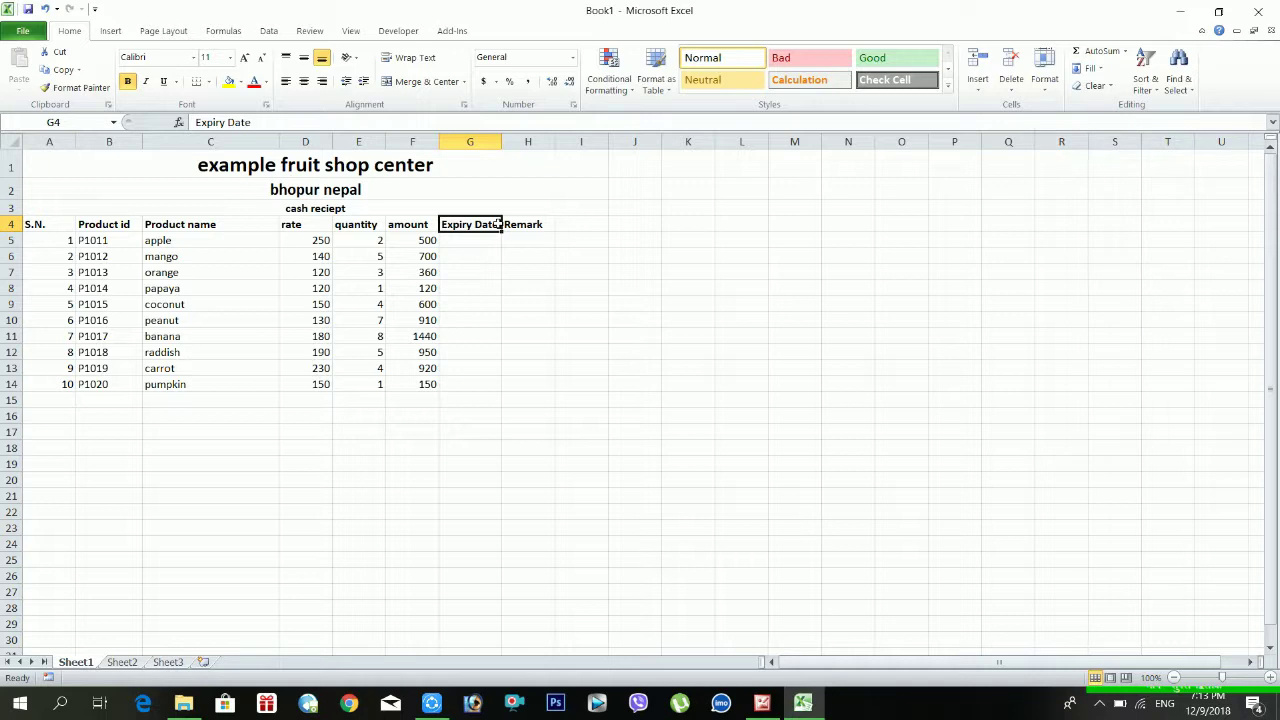
text(Remark)
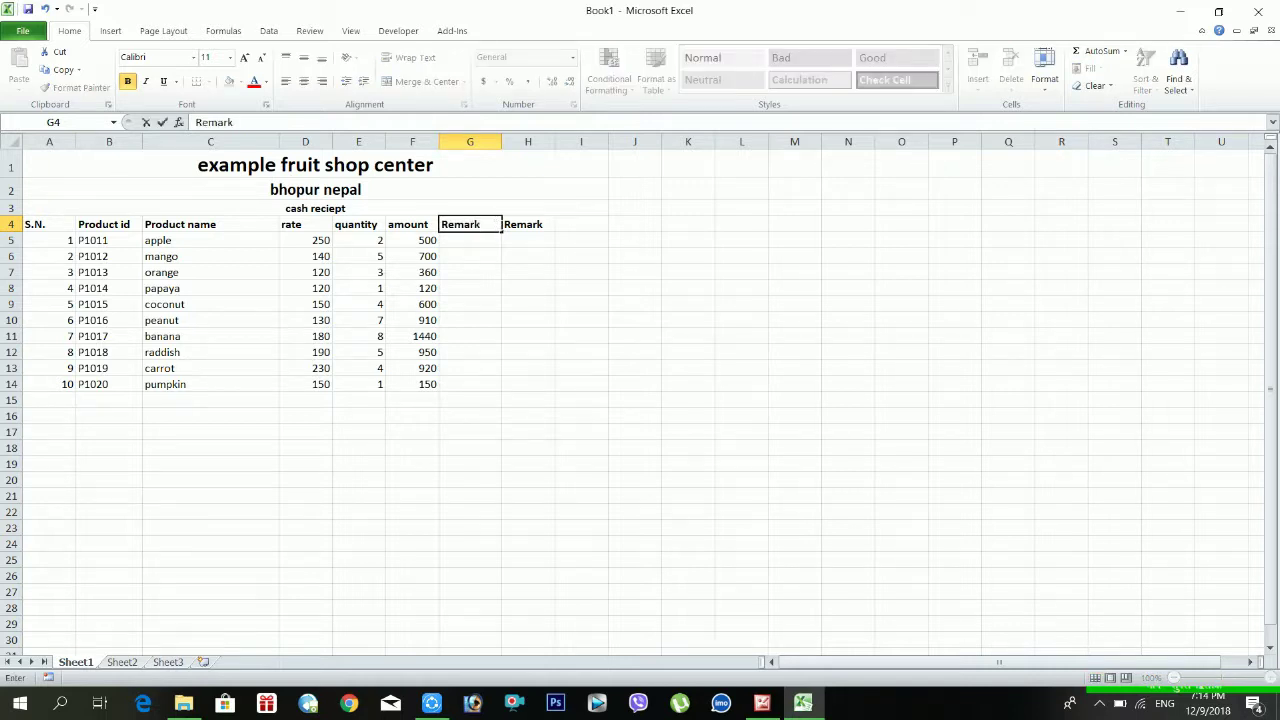
click(523, 226)
key(Delete)
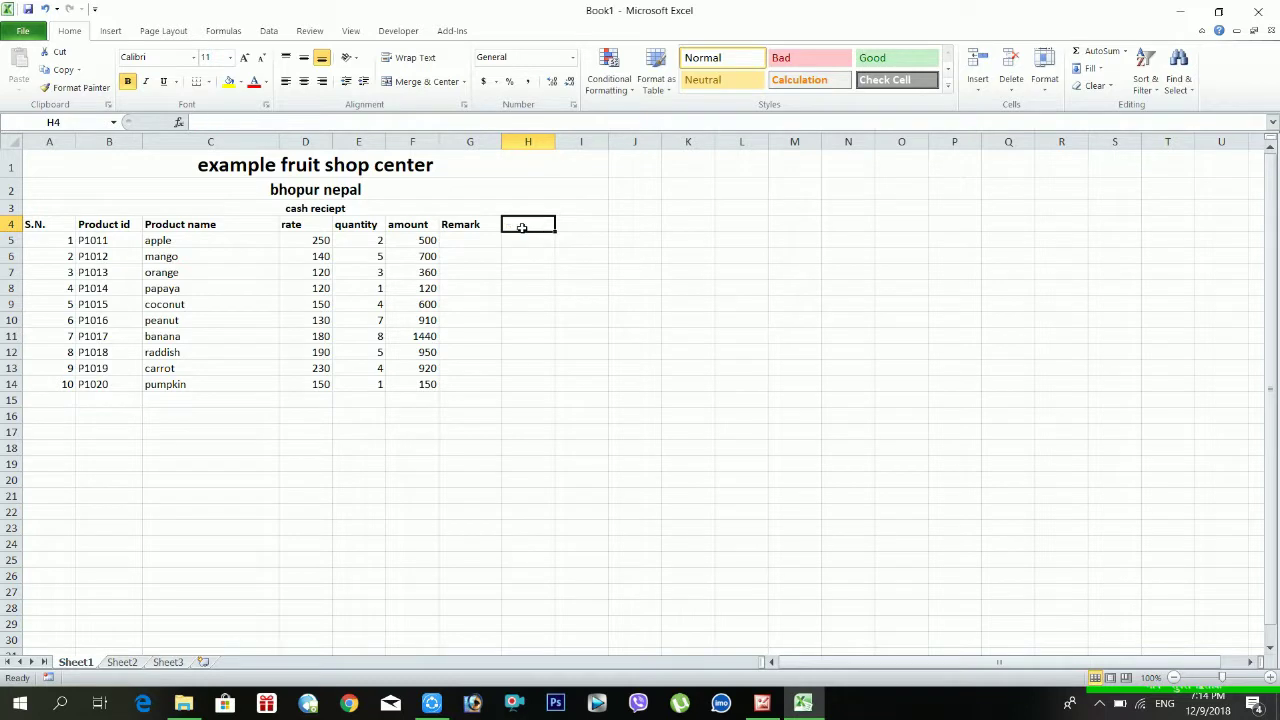
Enter the label Total in cell C15 below the last product name
click(410, 400)
click(236, 400)
text(t)
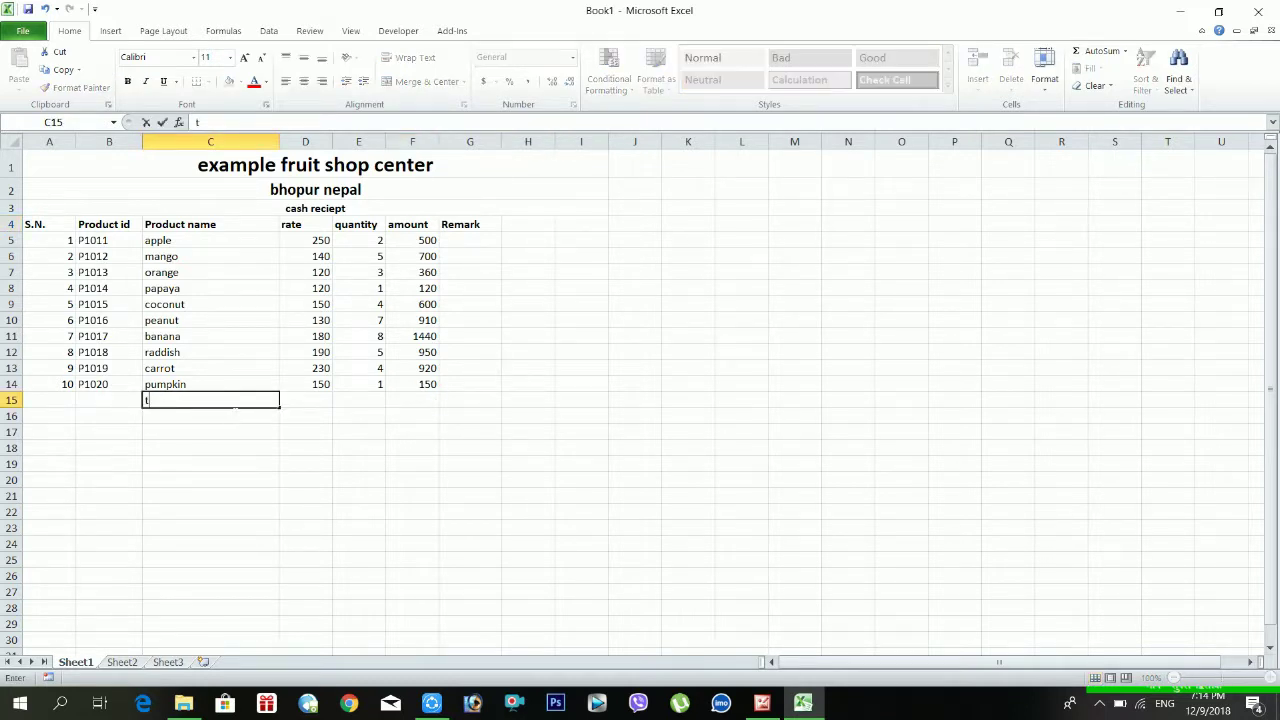
text(ot)
key(Tab)
Sum the amounts in cell F15 with the formula =sum(F5:F14)
key(Tab)
key(Tab)
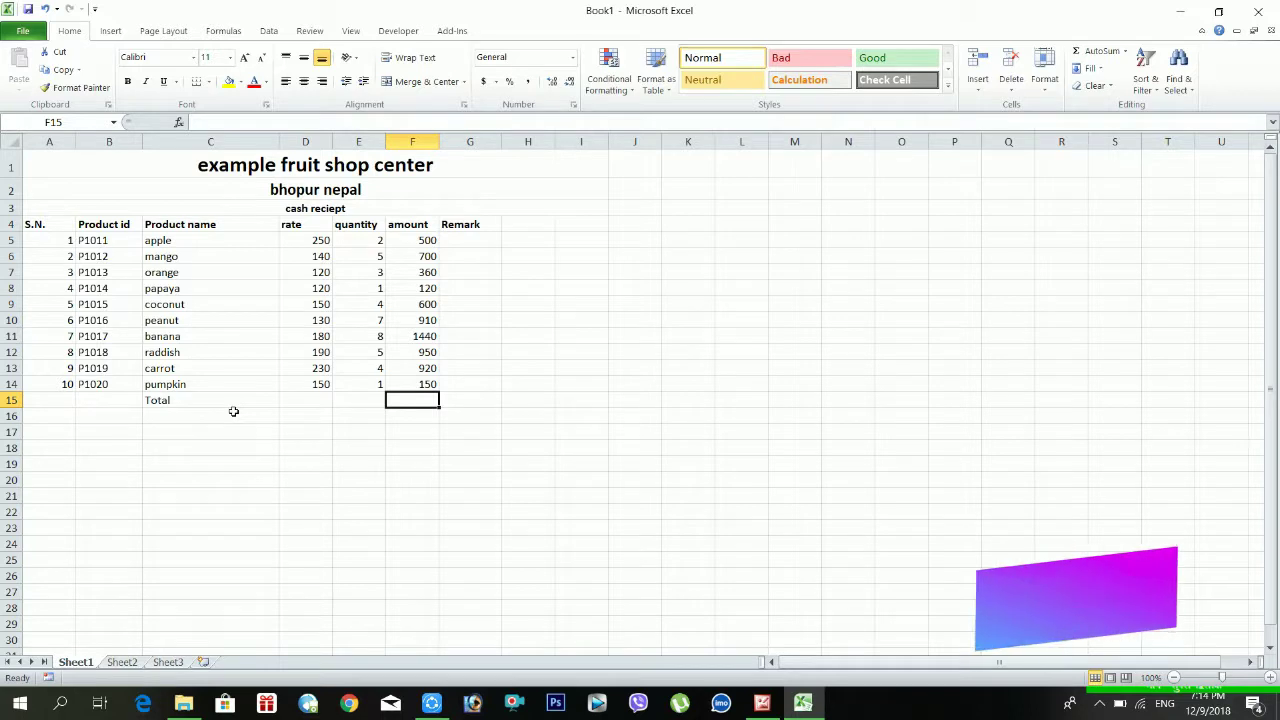
text(=)
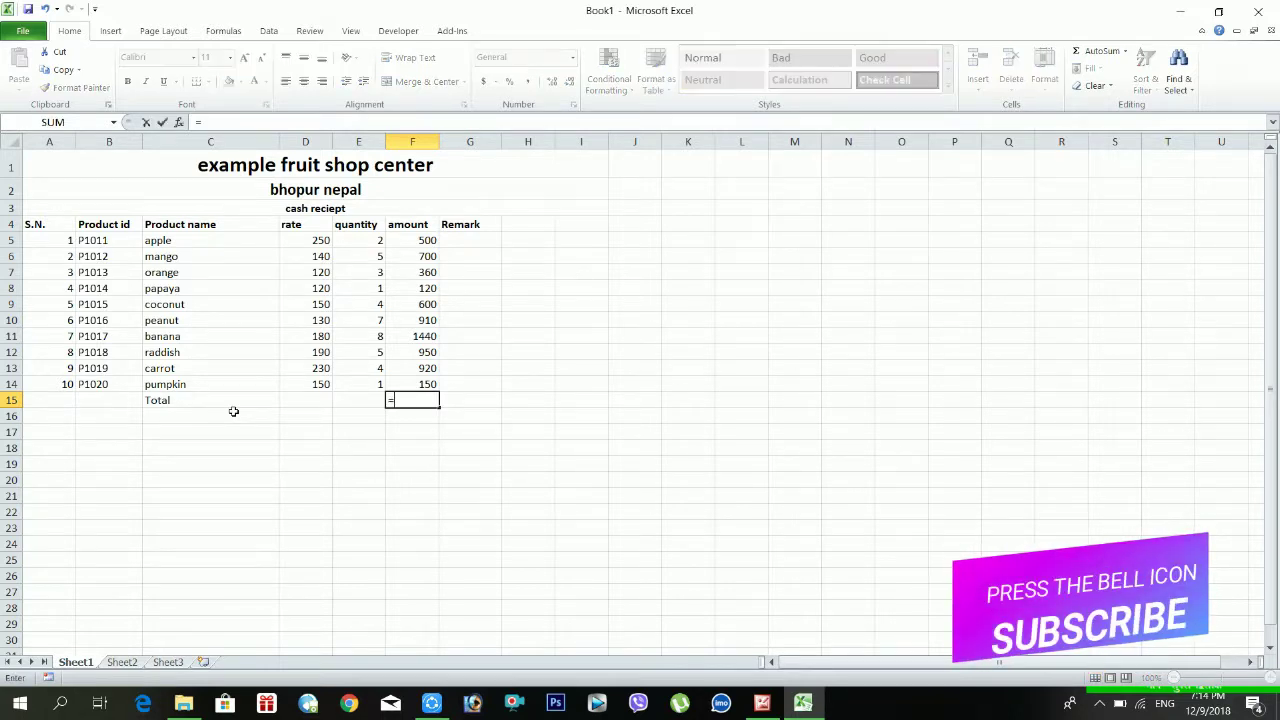
text(sum)
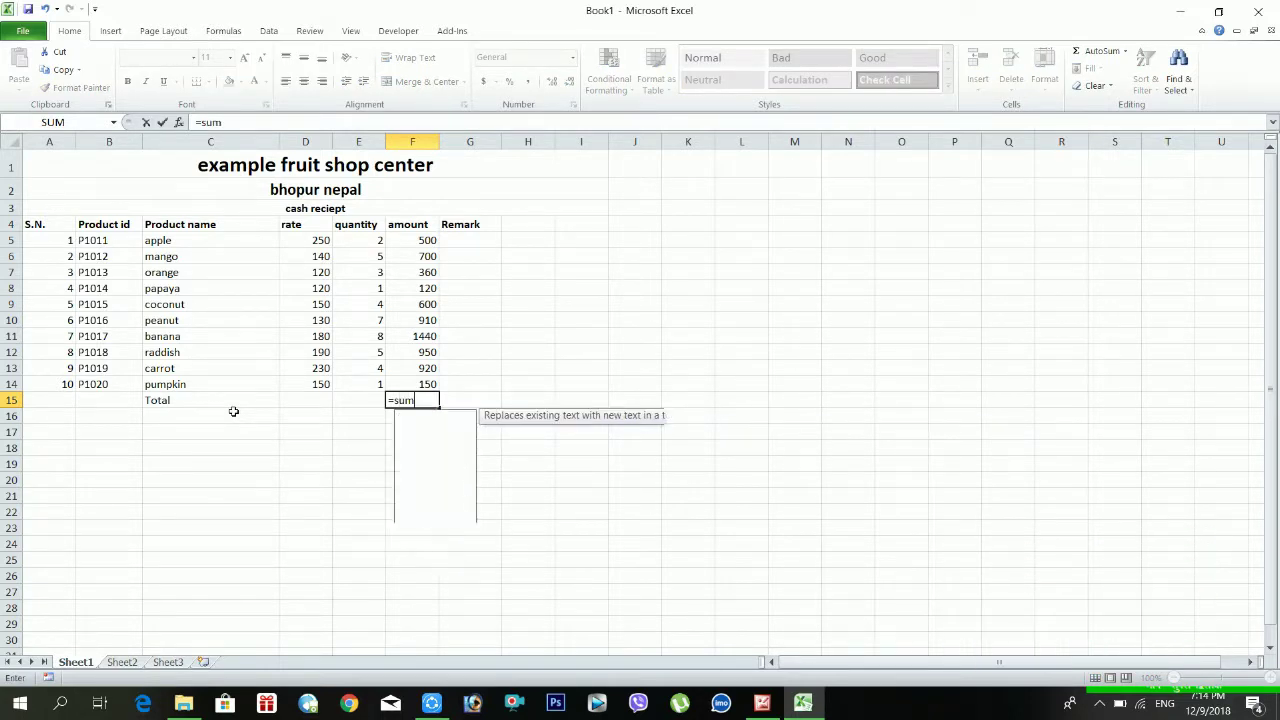
text(()
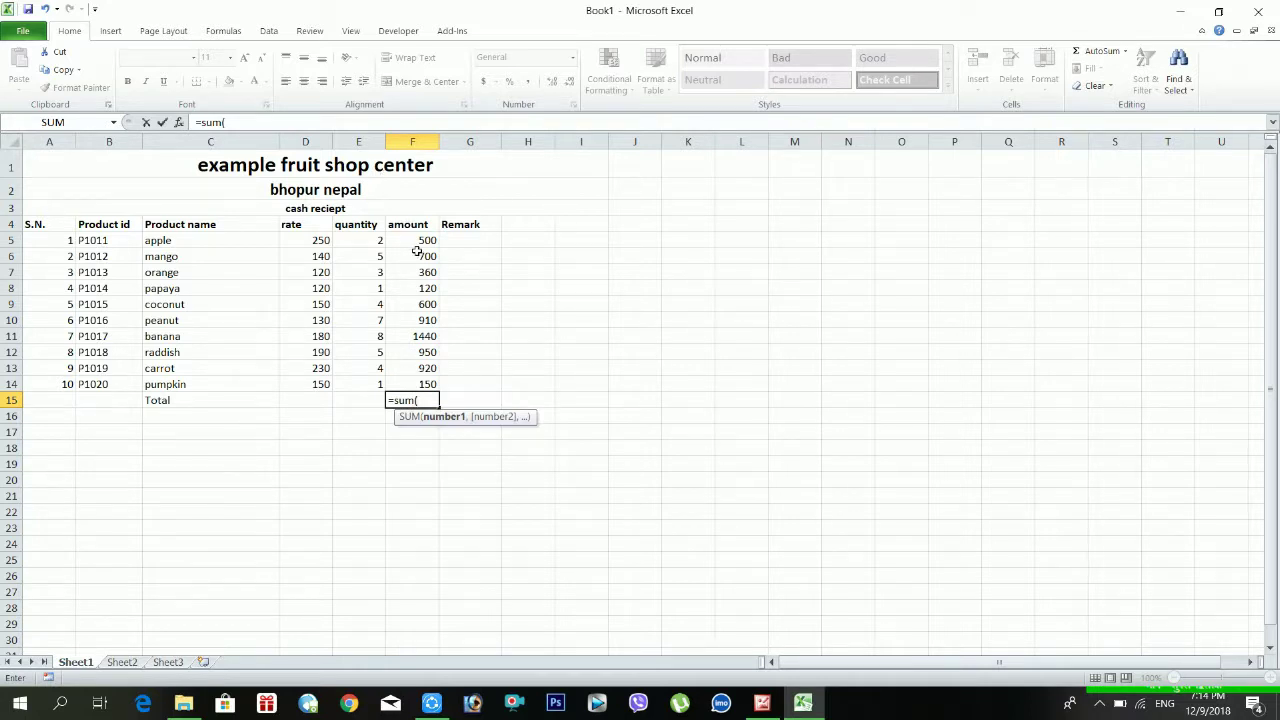
drag(423, 240, 437, 384)
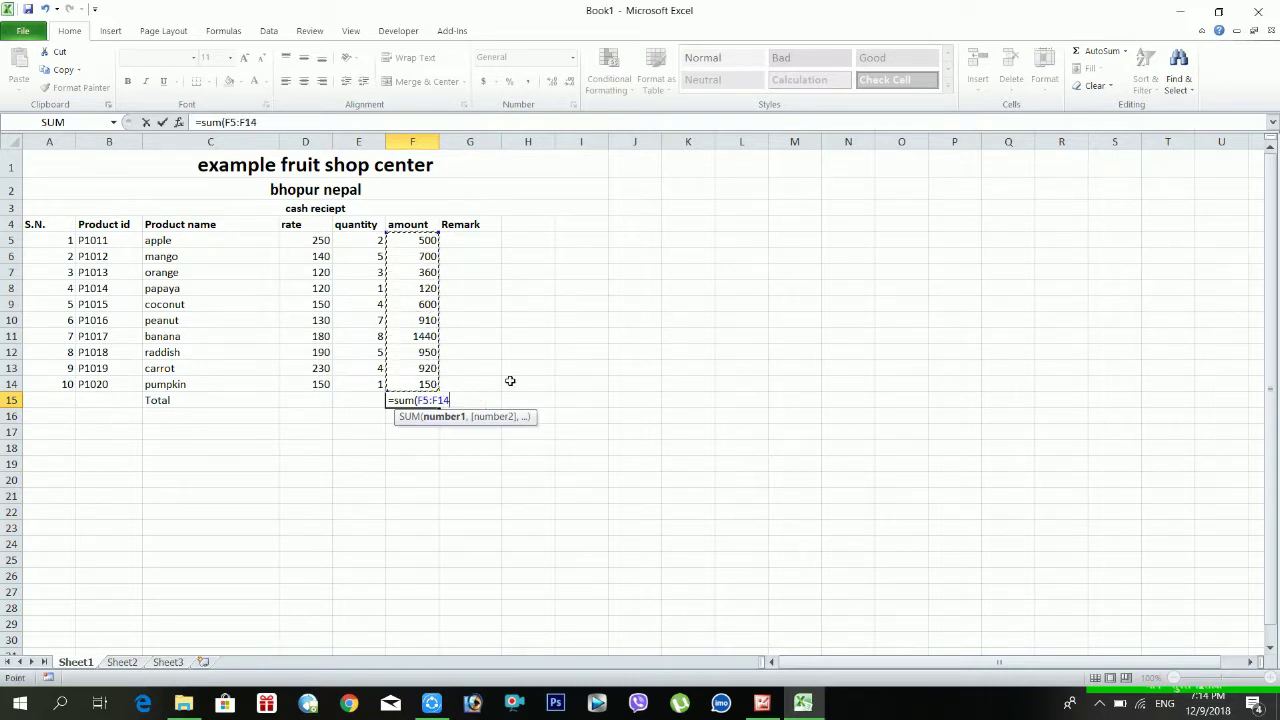
text())
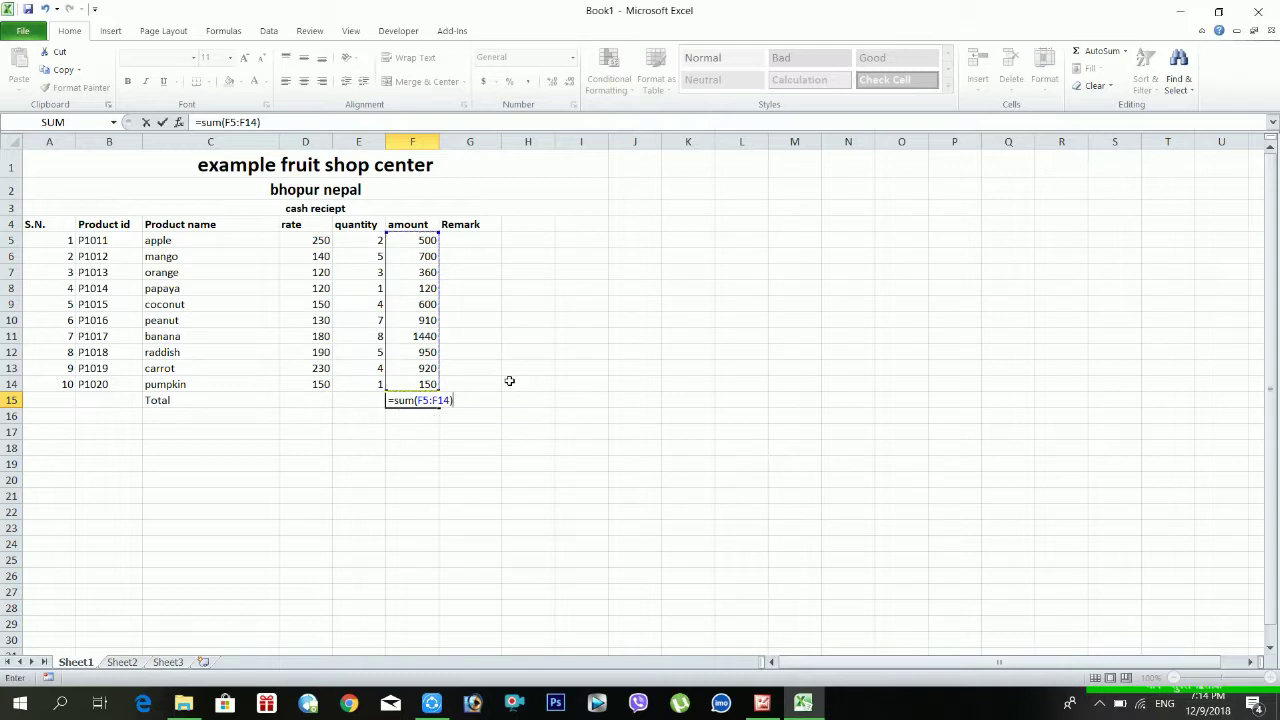
key(Return)
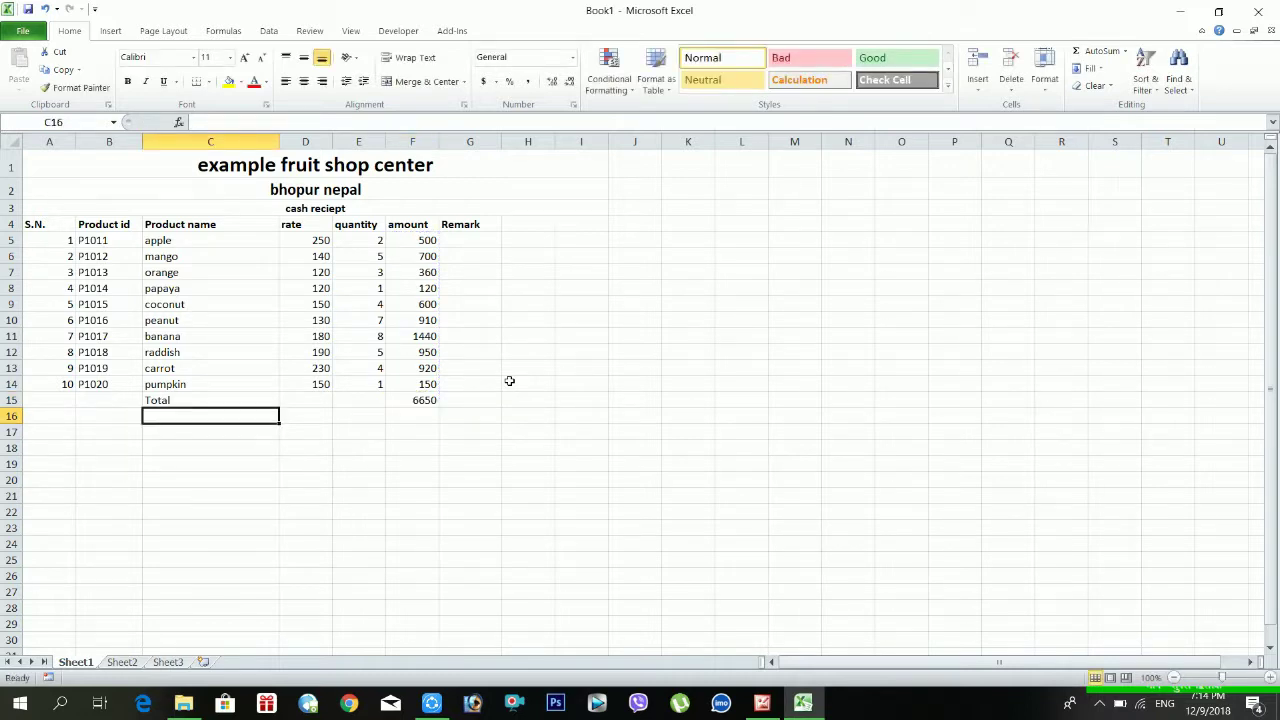
Merge and center cells A16 and B16 and enter the label "amount in words"
click(75, 417)
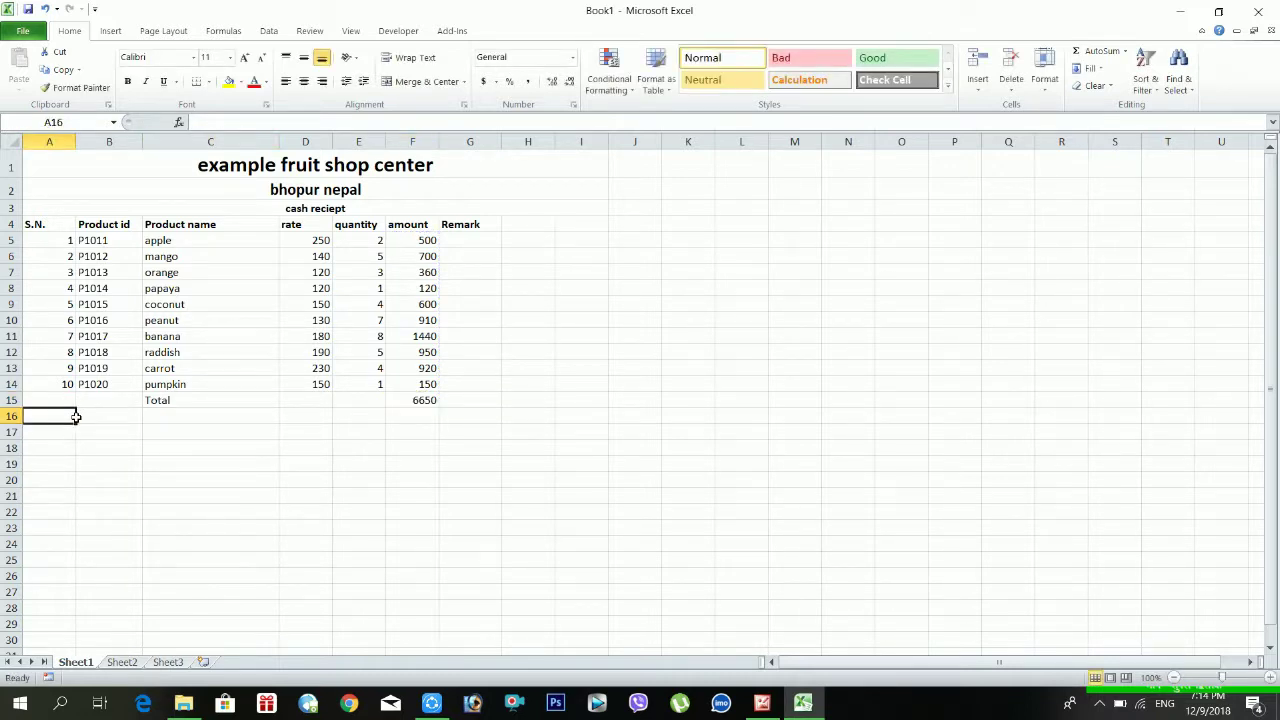
drag(75, 417, 91, 418)
click(425, 81)
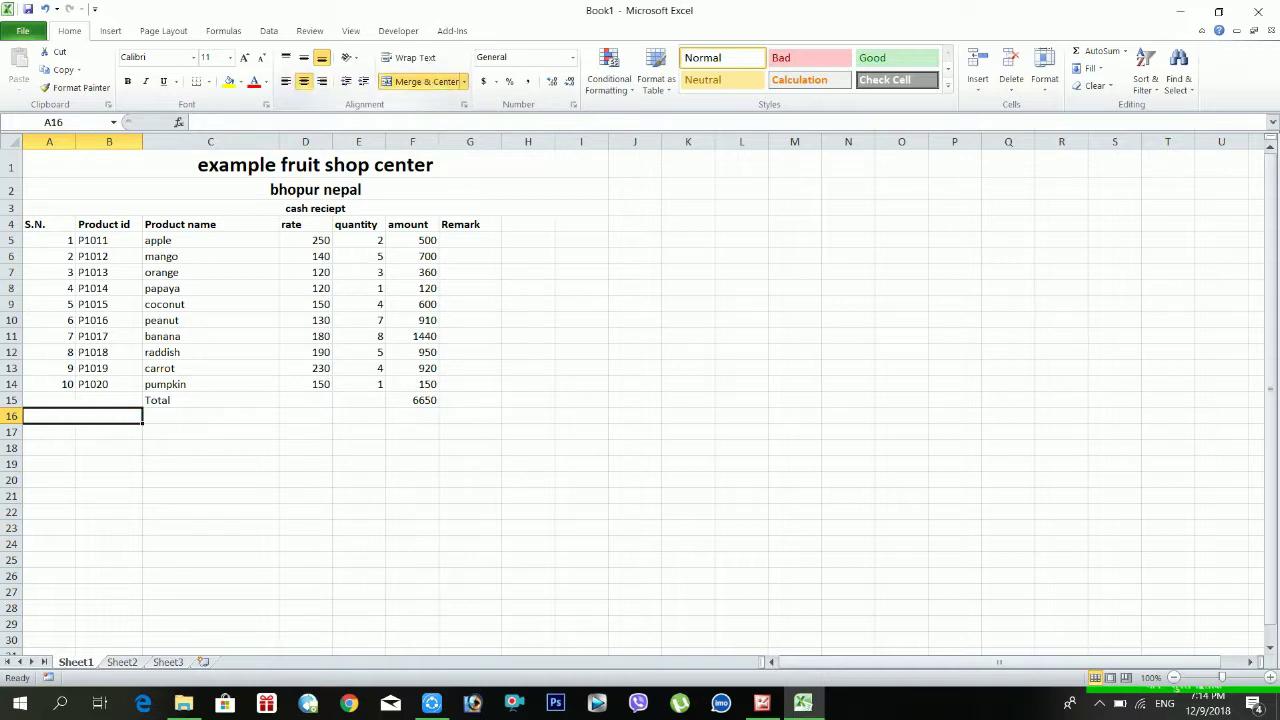
text(amou)
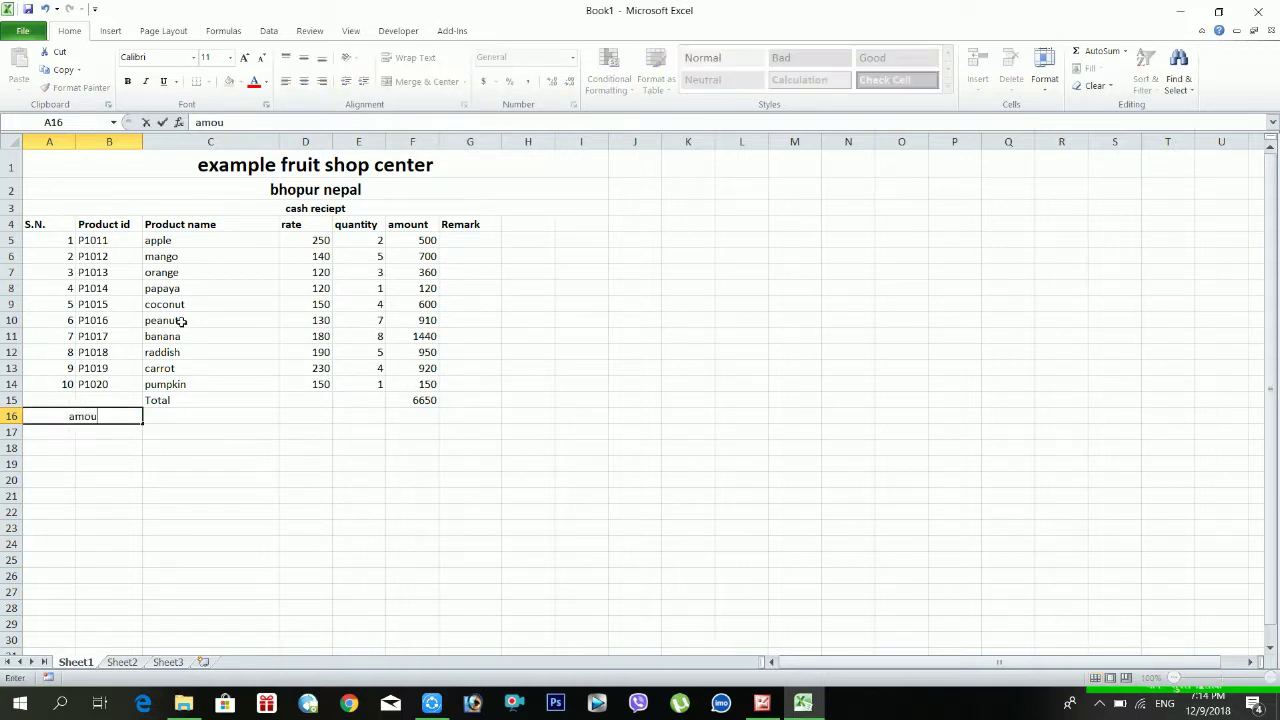
text(nt in words)
Merge and center cells C16 to F16 and enter the amount in words "six thousand six hundred fifty only"
drag(227, 422, 425, 428)
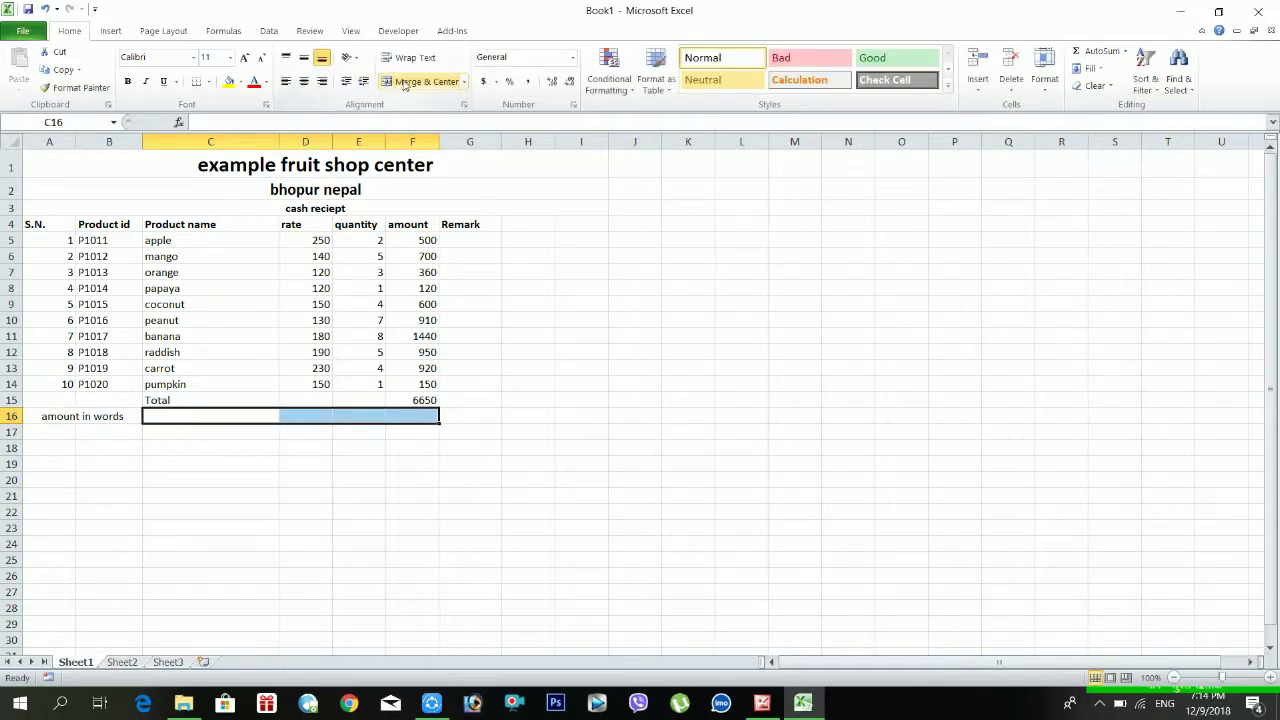
click(392, 83)
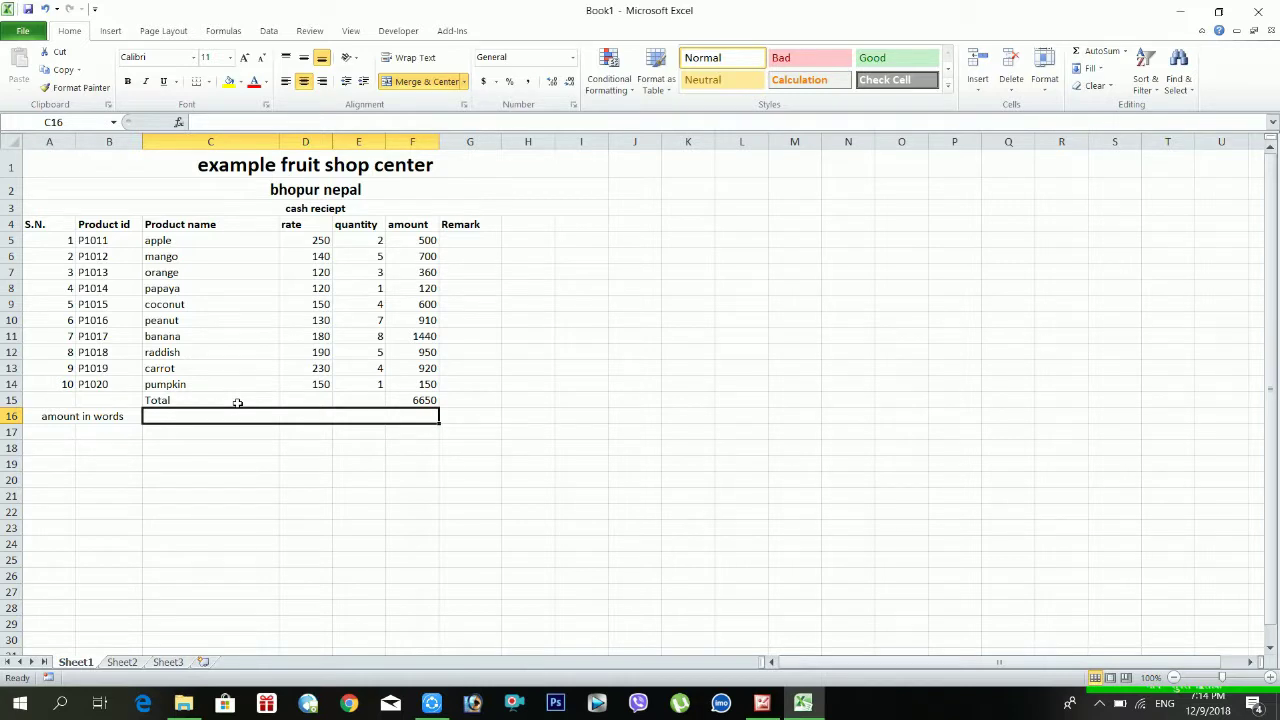
text(si)
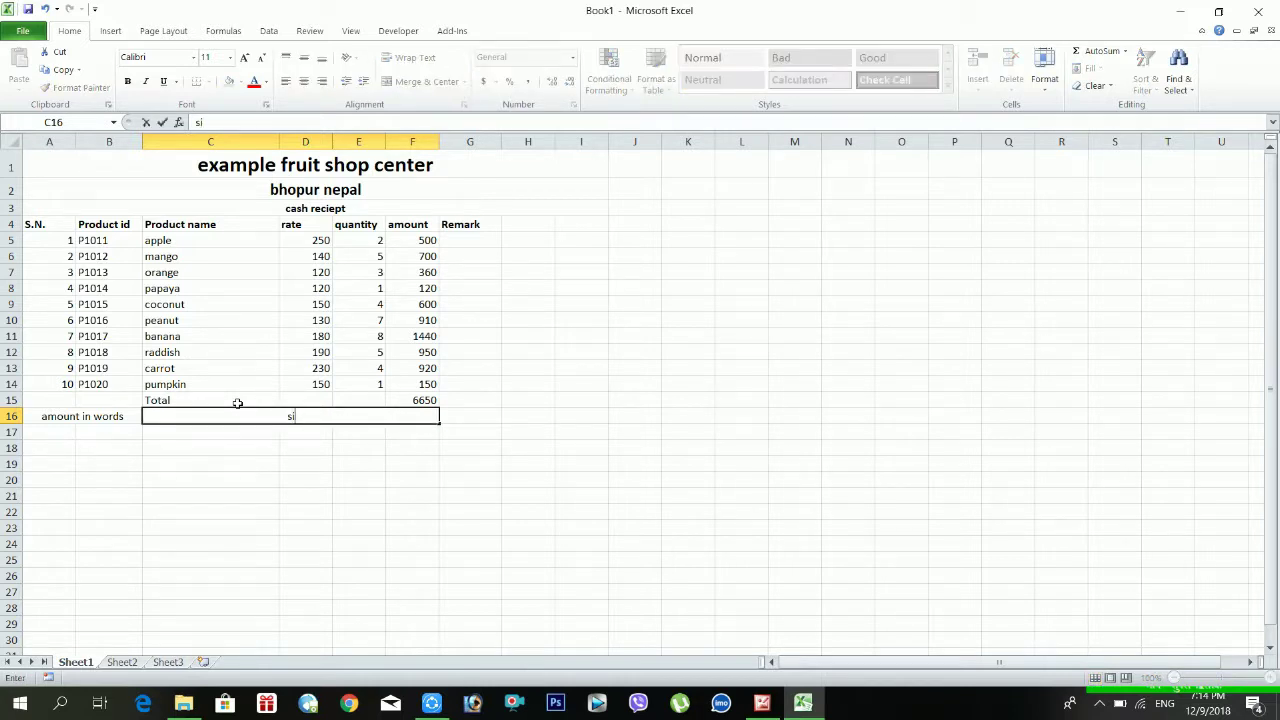
text(x thousand six)
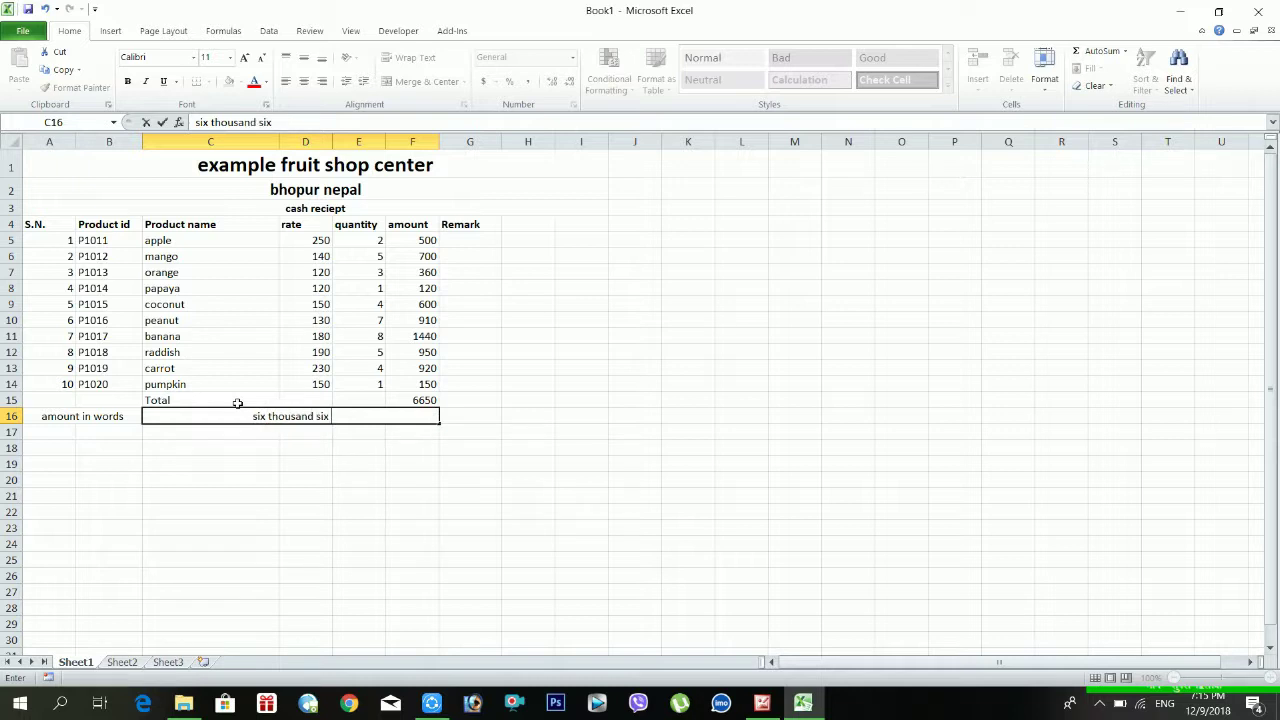
text( hundred)
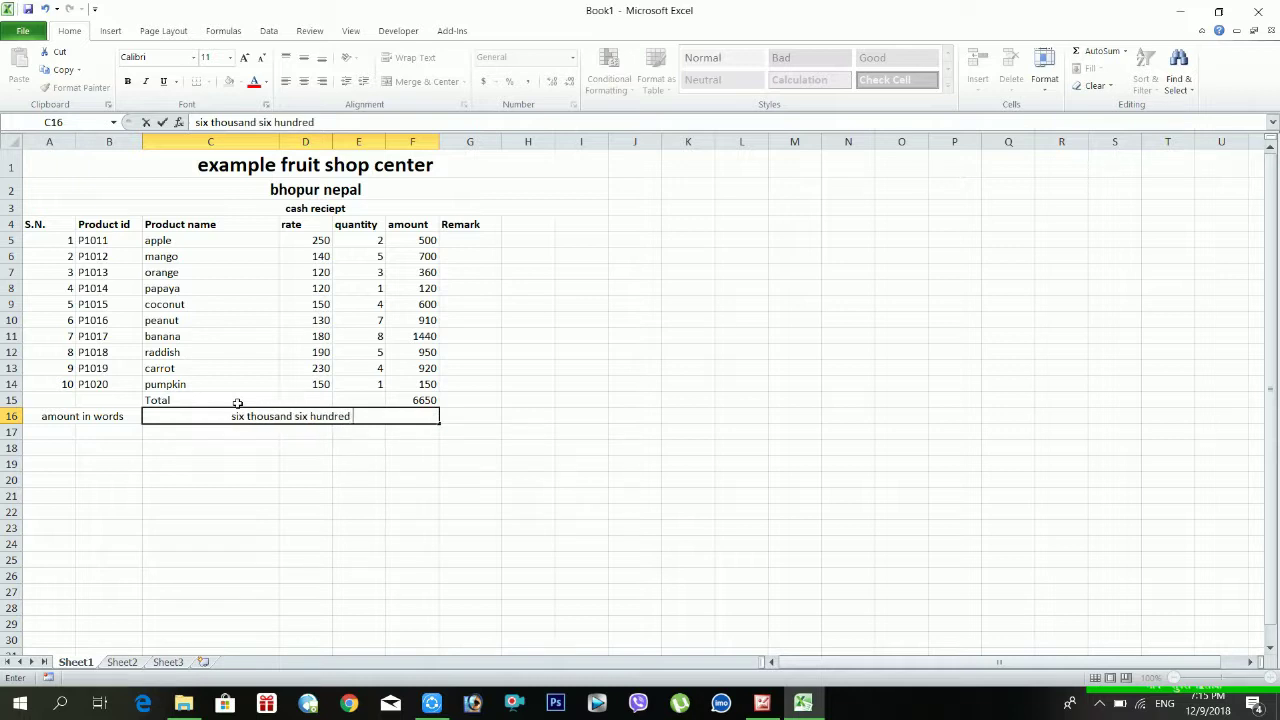
text( fify)
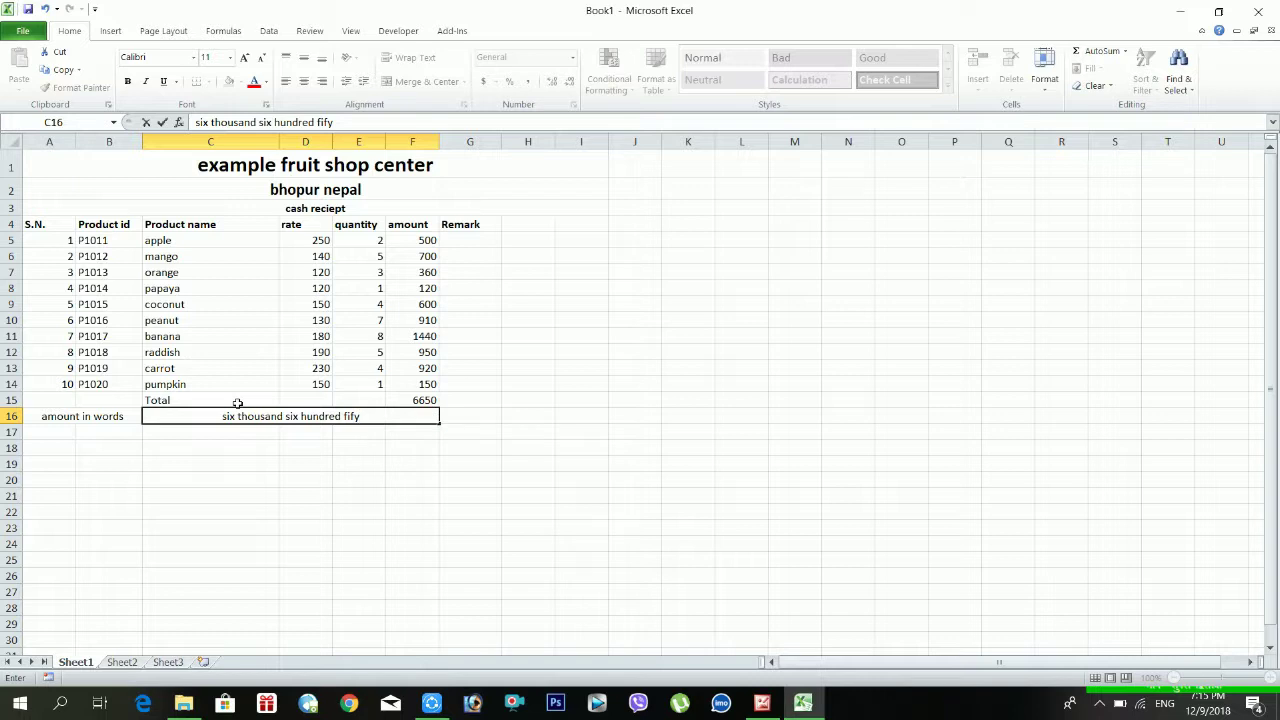
key(BackSpace)
text(ty ol)
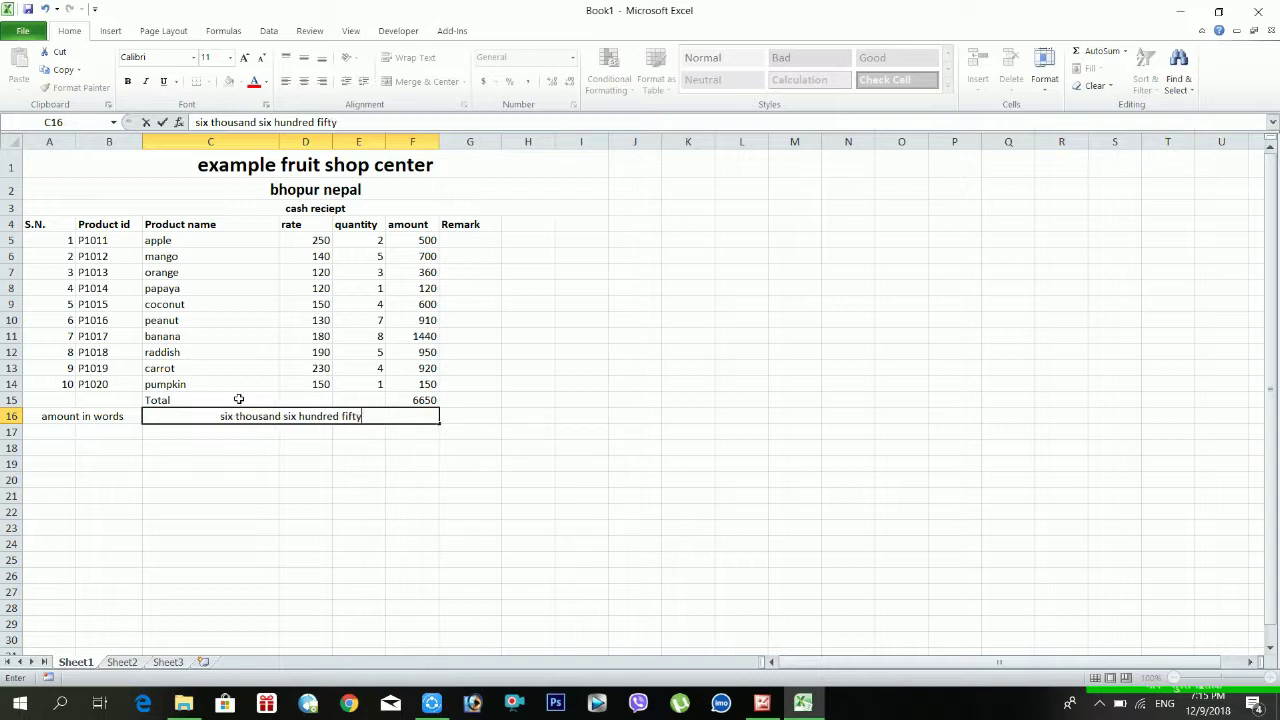
key(BackSpace)
text(nly)
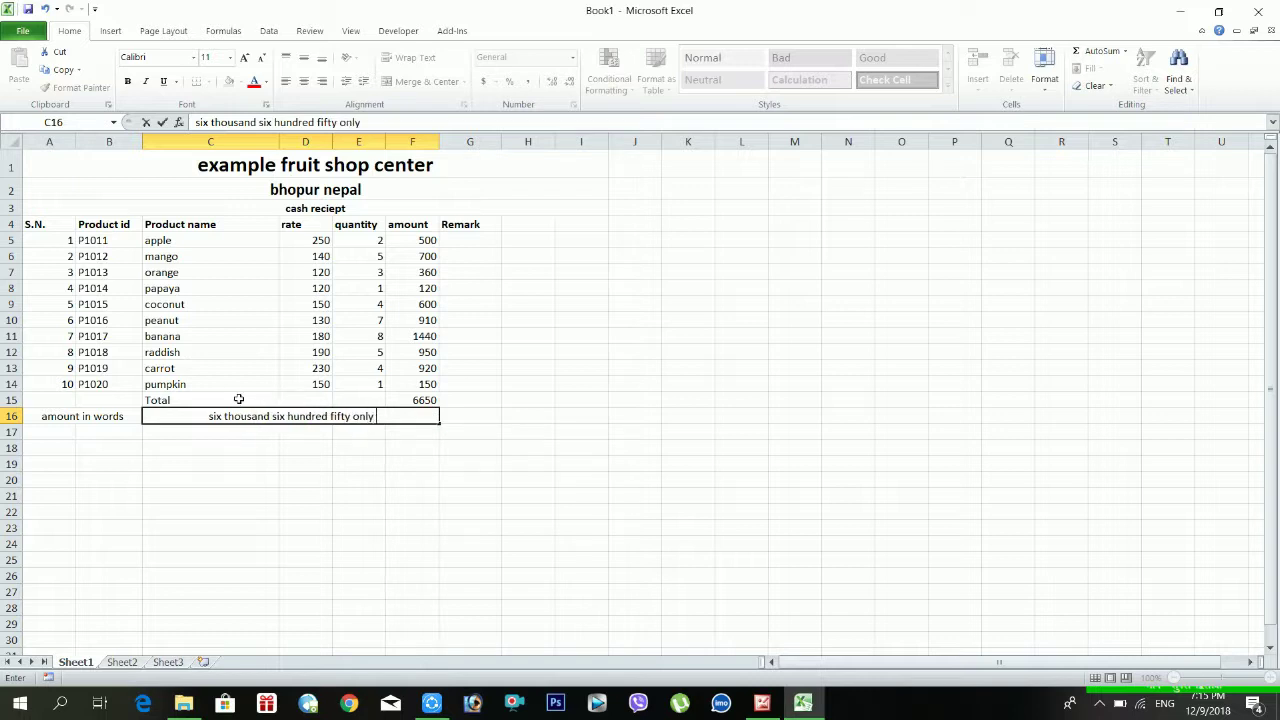
key(Return)
Insert a blank row above the cash reciept heading in row 3
click(371, 292)
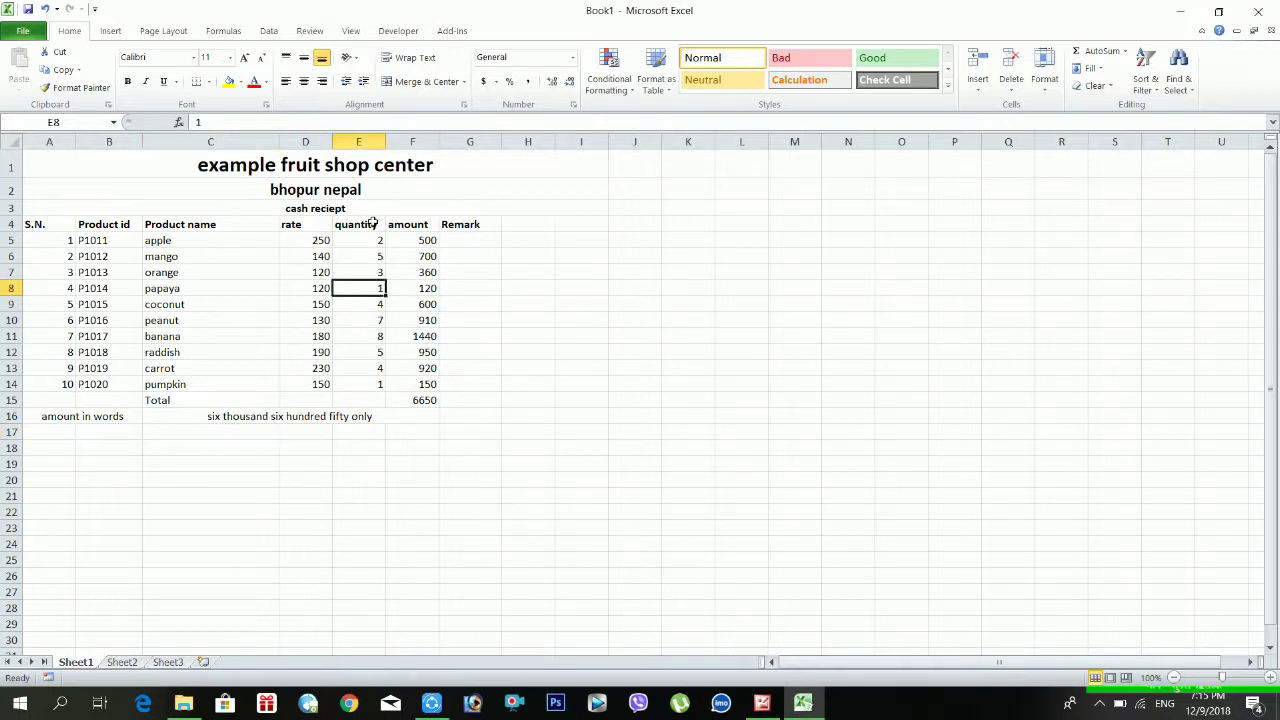
click(373, 209)
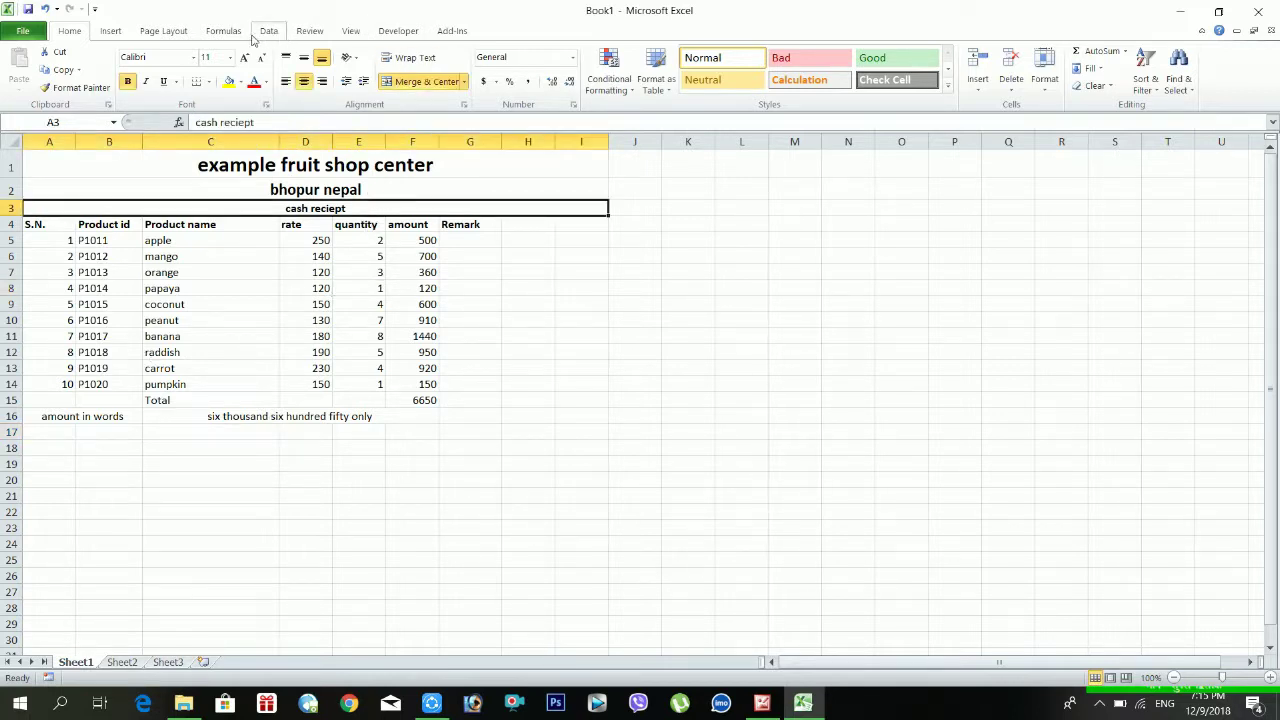
click(982, 70)
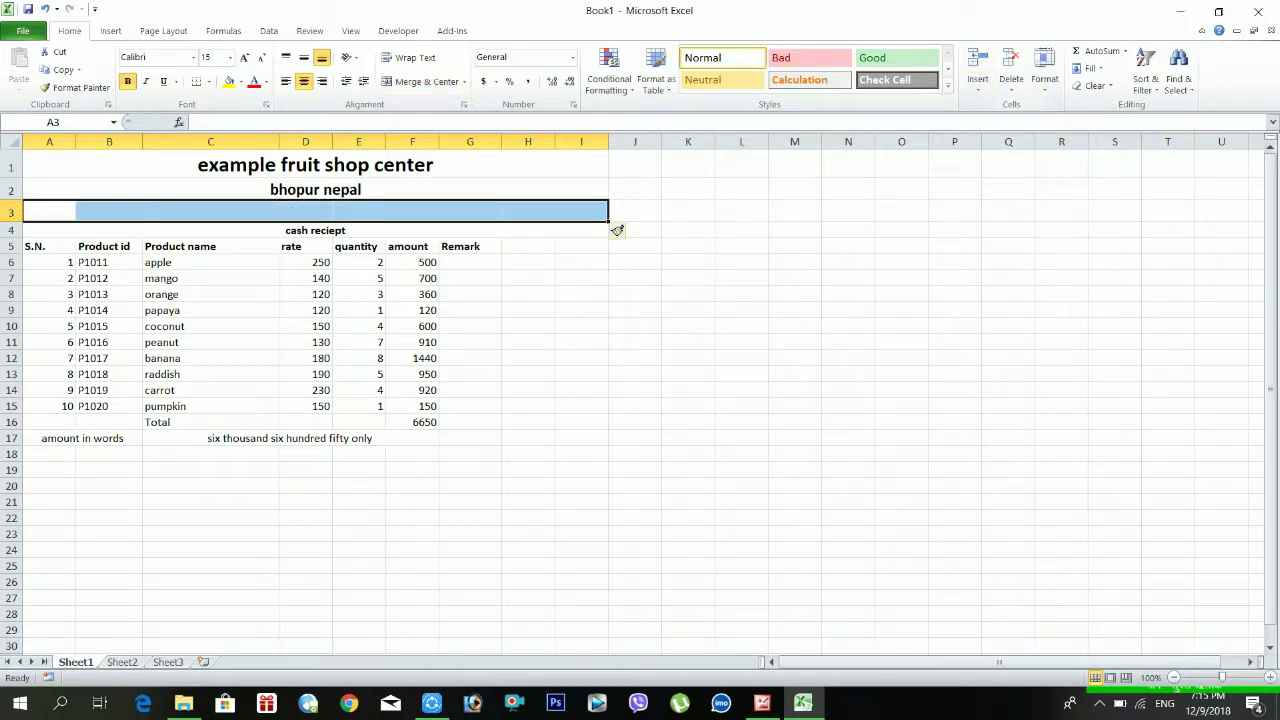
Merge and center cells A3 to I3 and enter the heading "cash reciept"
click(325, 215)
drag(74, 216, 585, 216)
click(410, 80)
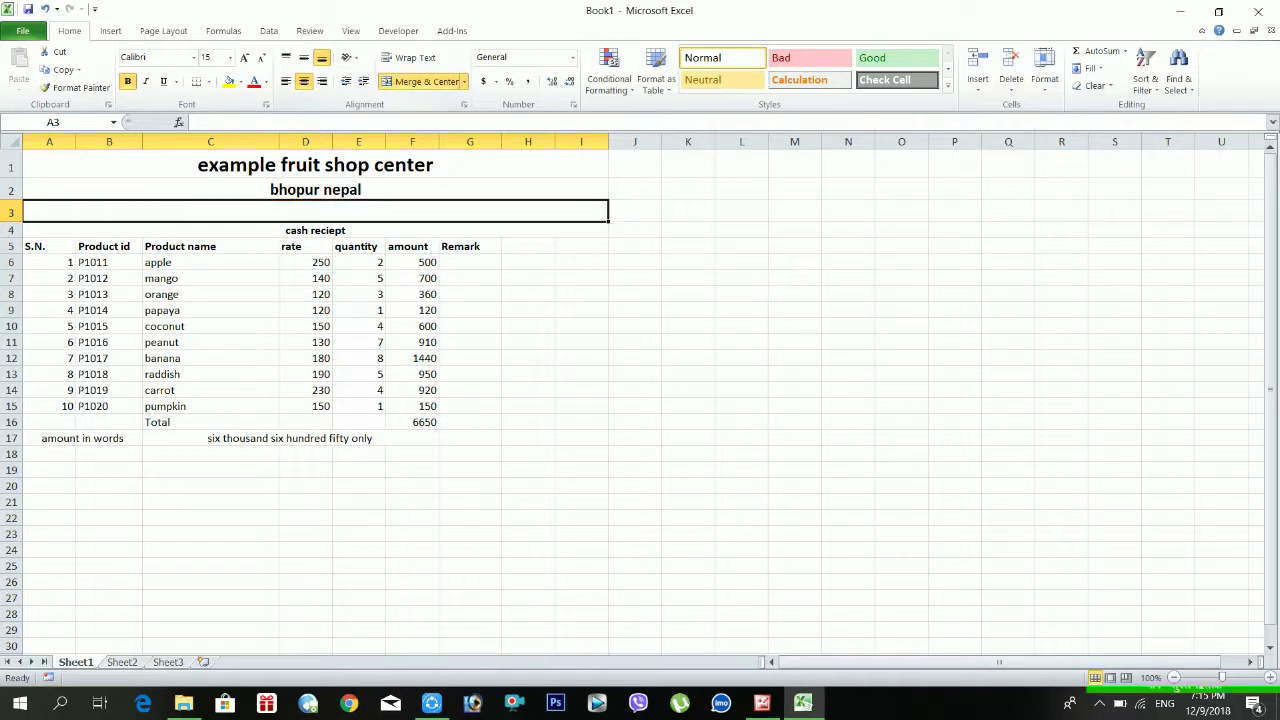
text(cash)
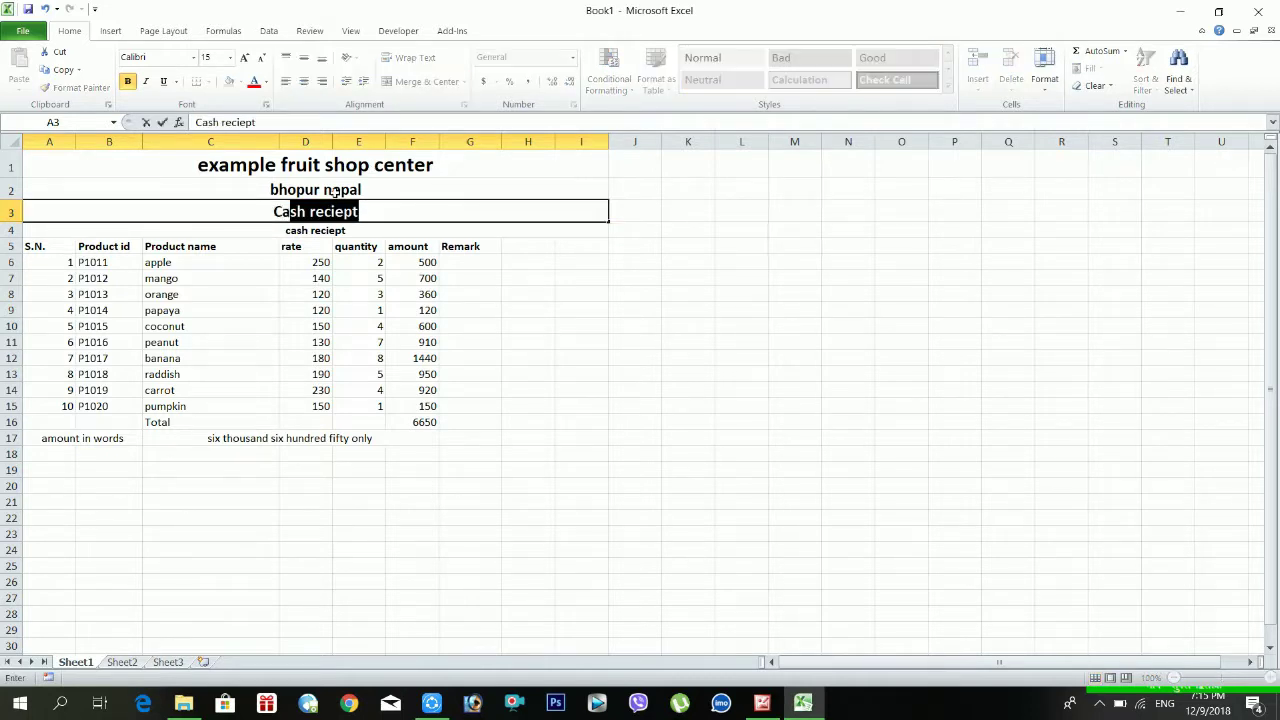
key(Return)
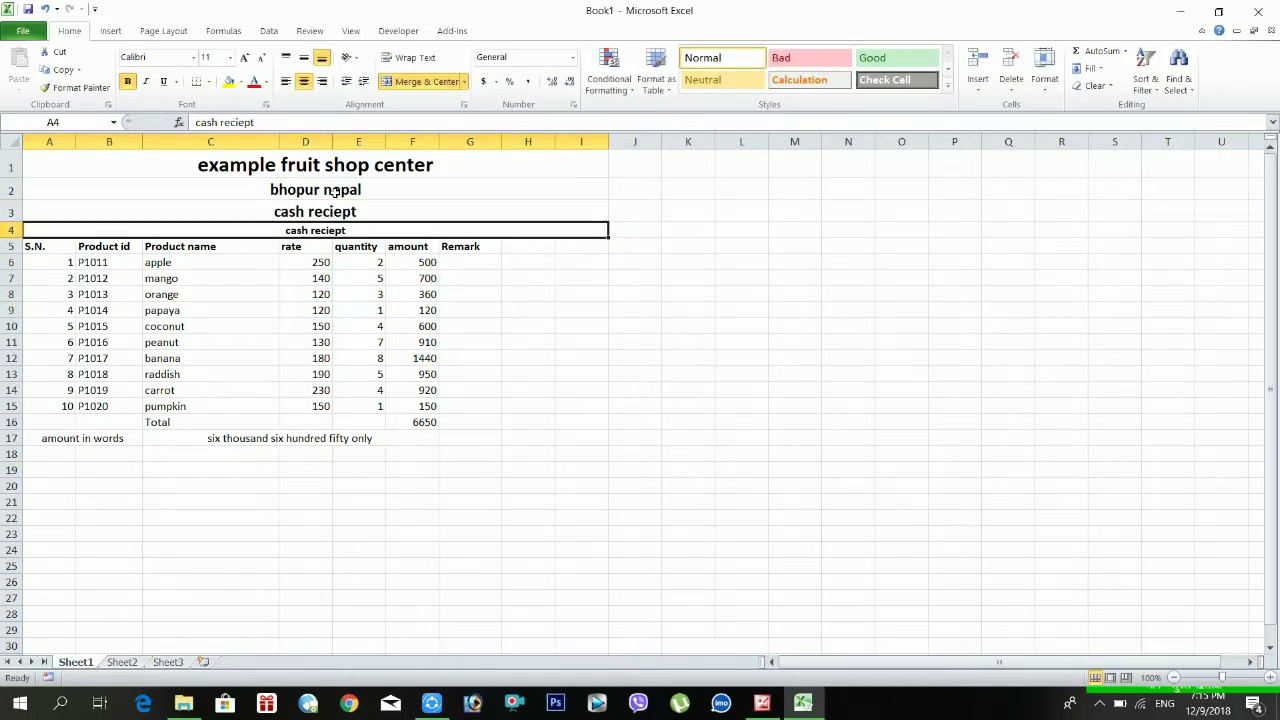
Replace the duplicate heading in A4 with the label "customer Name"
text(customer)
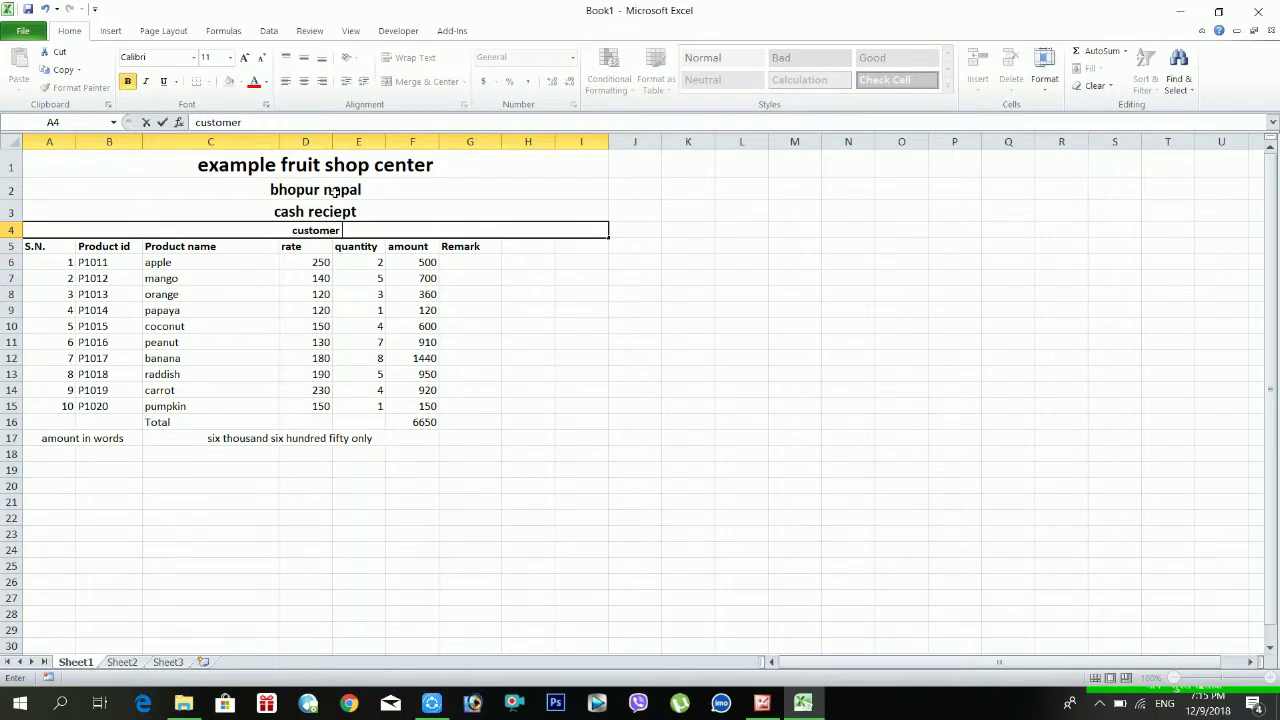
text( Name)
click(482, 248)
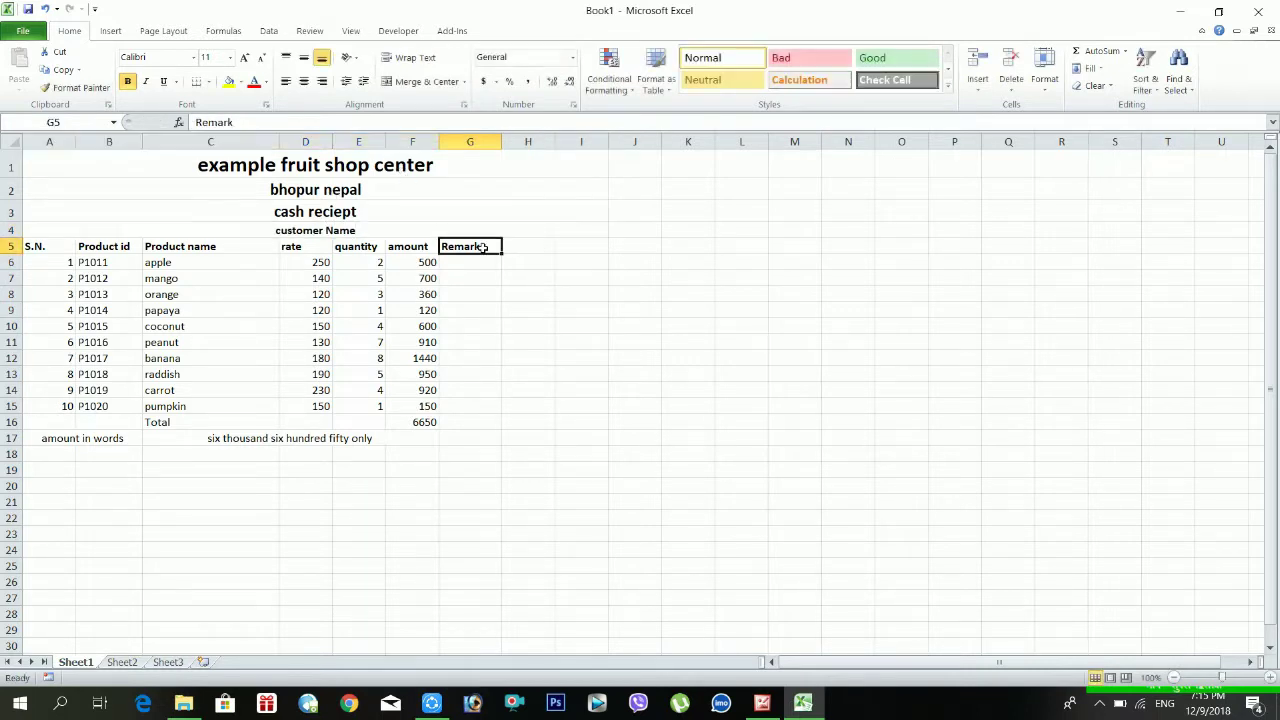
click(978, 88)
click(988, 108)
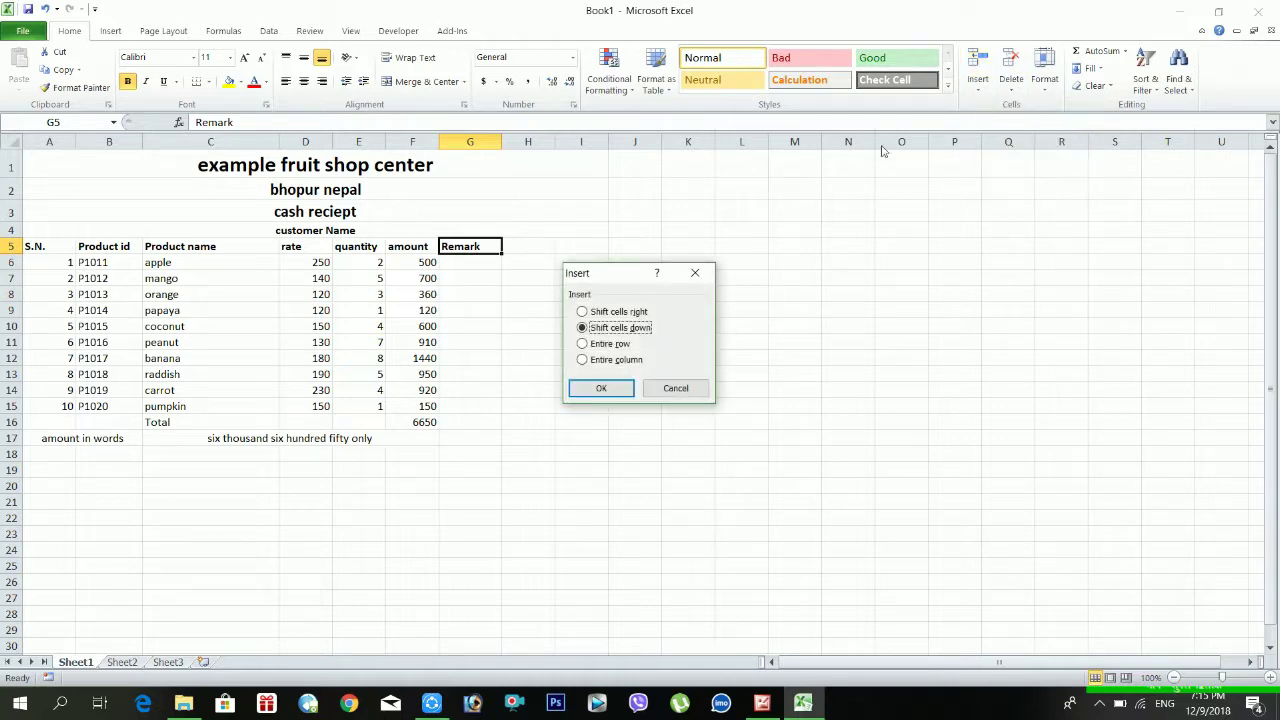
click(700, 276)
Insert a blank sheet row above the column headers in row 5
click(967, 90)
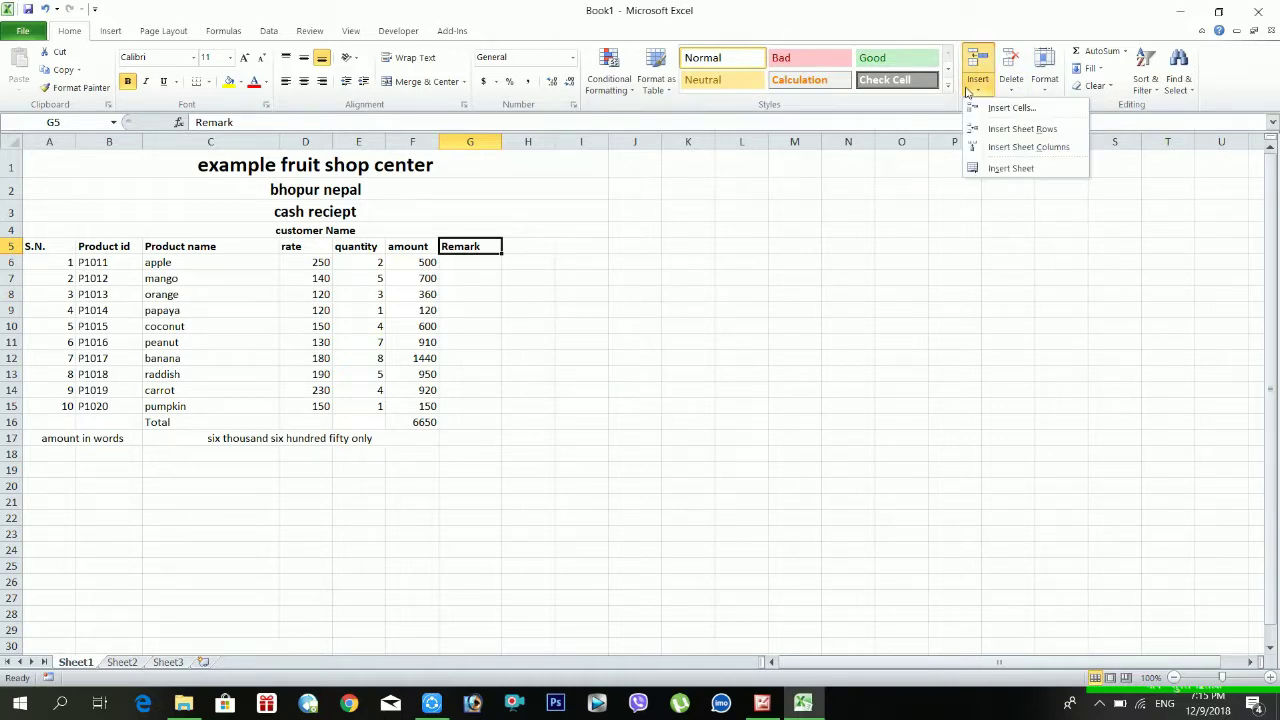
click(1015, 128)
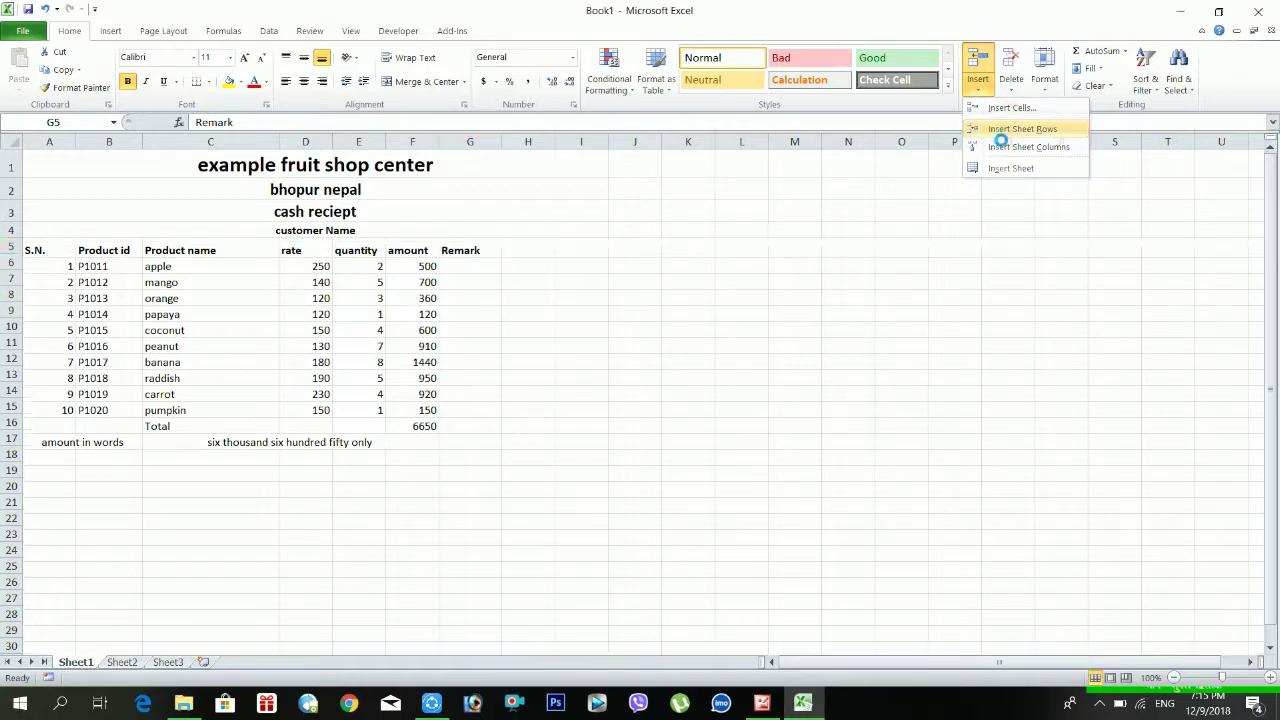
click(118, 279)
click(250, 253)
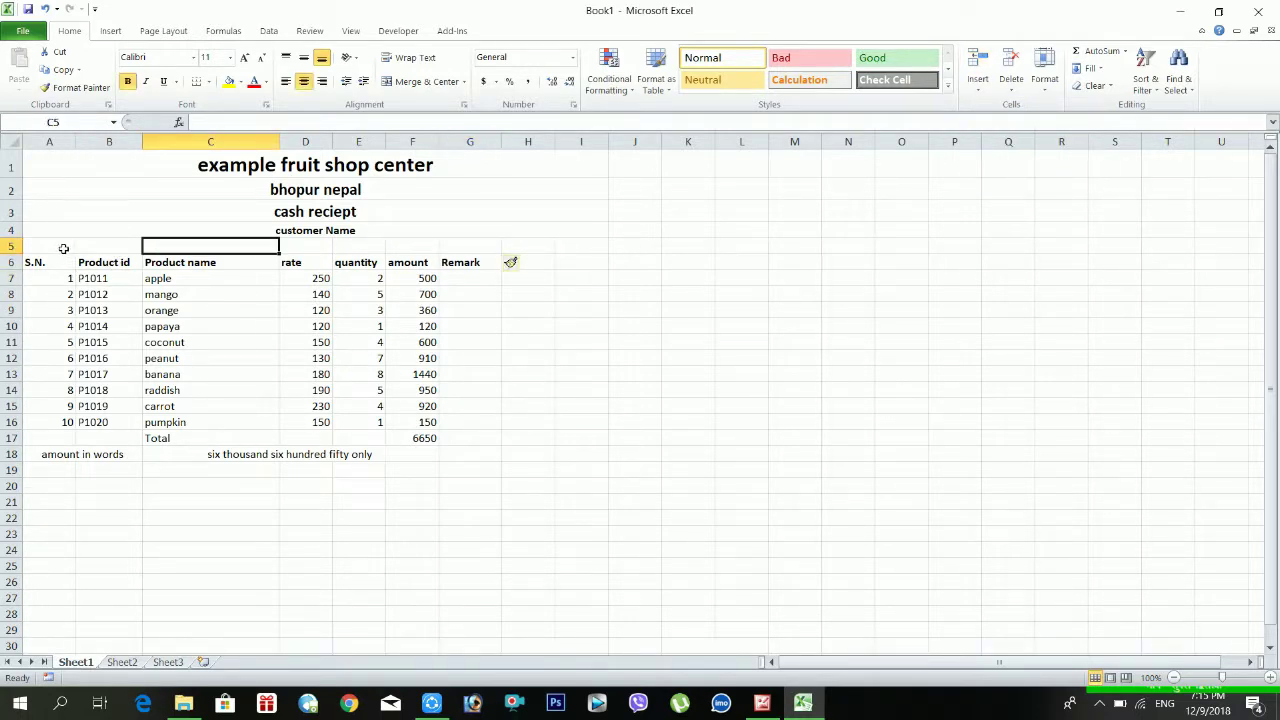
Merge and center cells A5 to H5 and enter the label "customer phone number"
drag(63, 248, 530, 247)
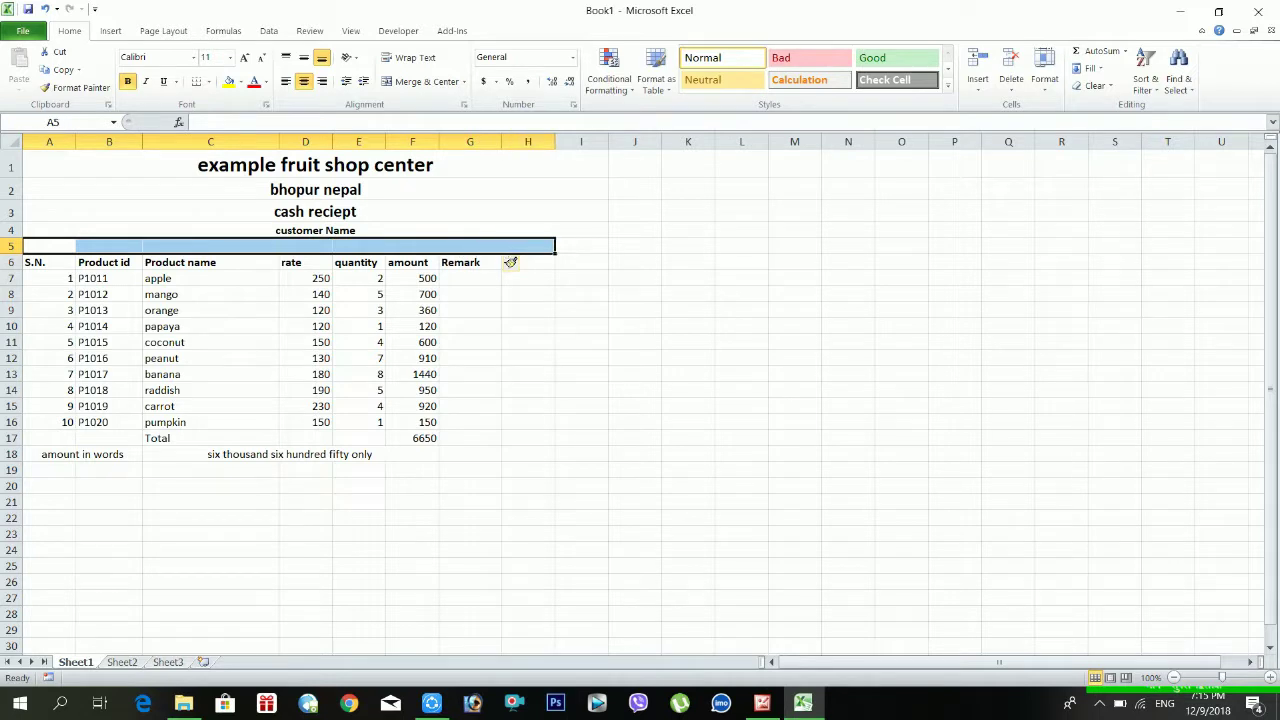
click(420, 81)
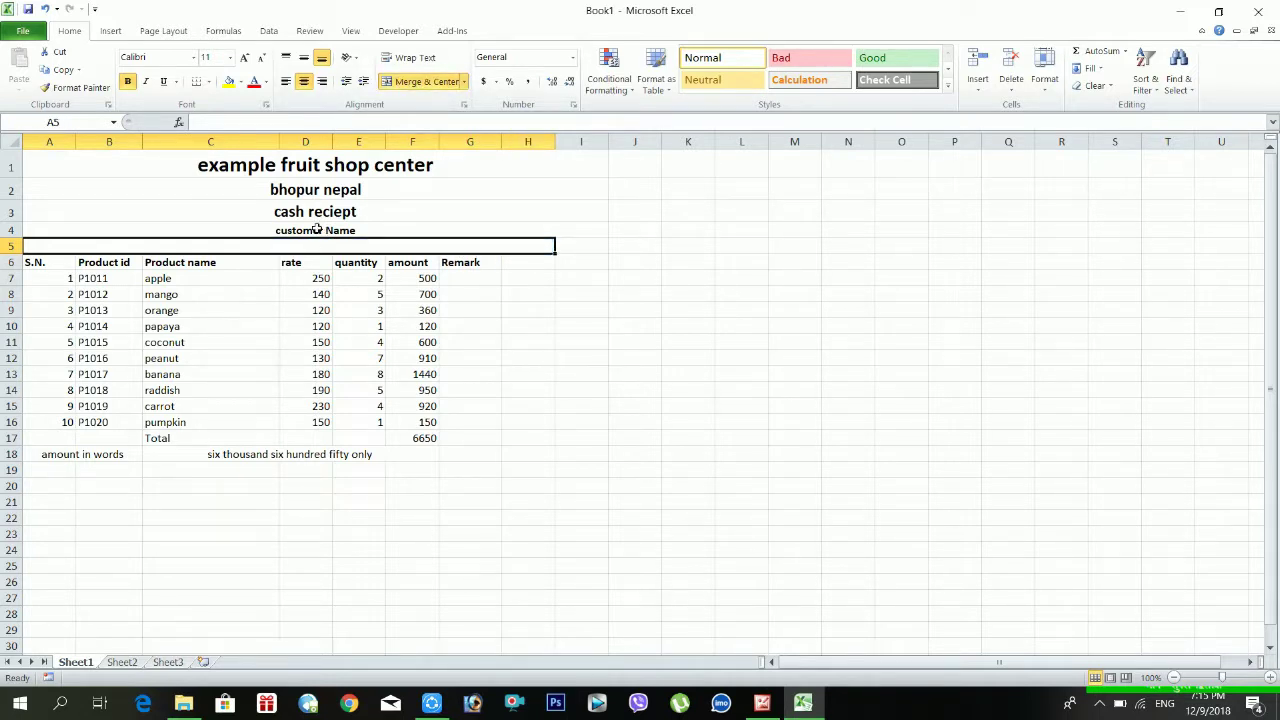
text(customer)
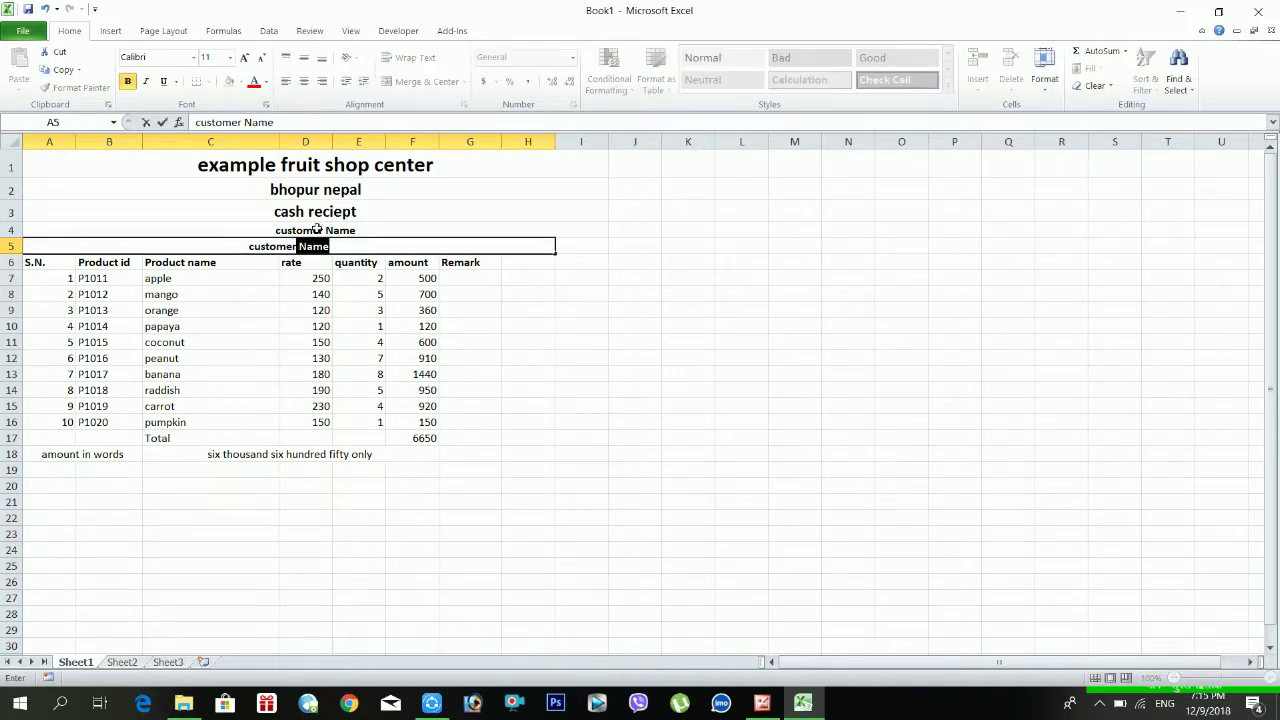
key(BackSpace)
key(BackSpace)
key(BackSpace)
key(BackSpace)
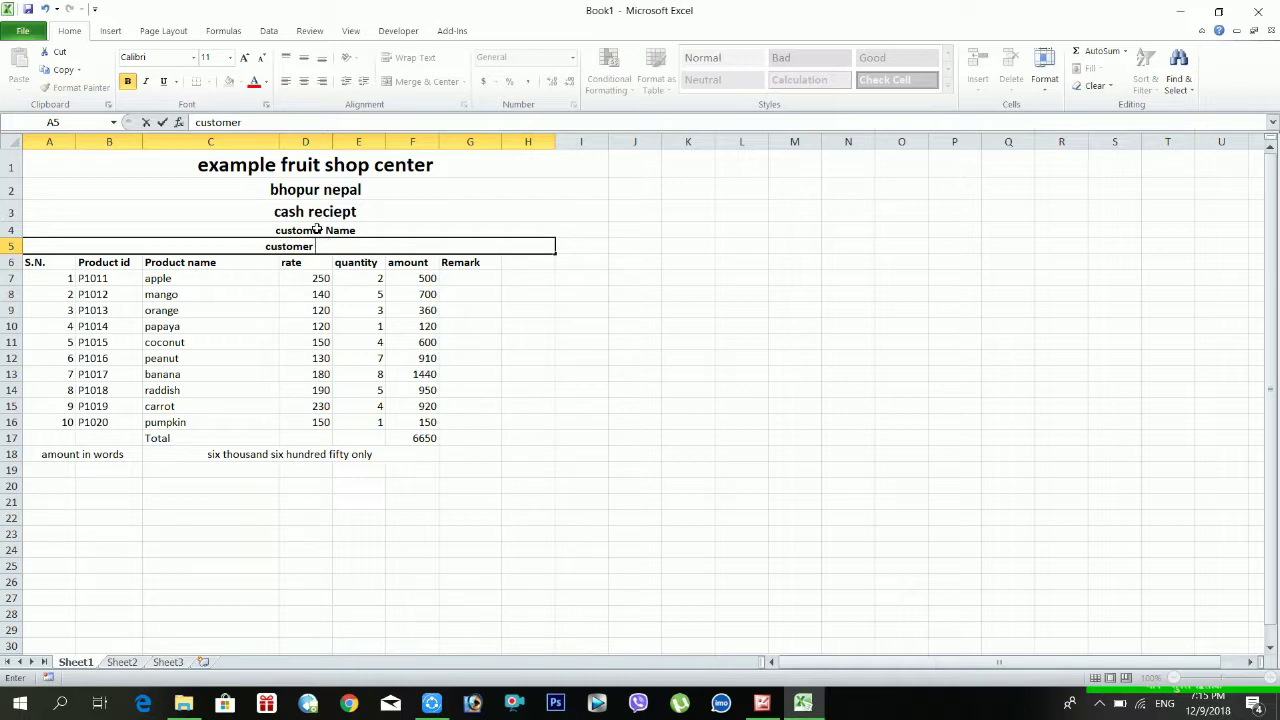
text(er phone number)
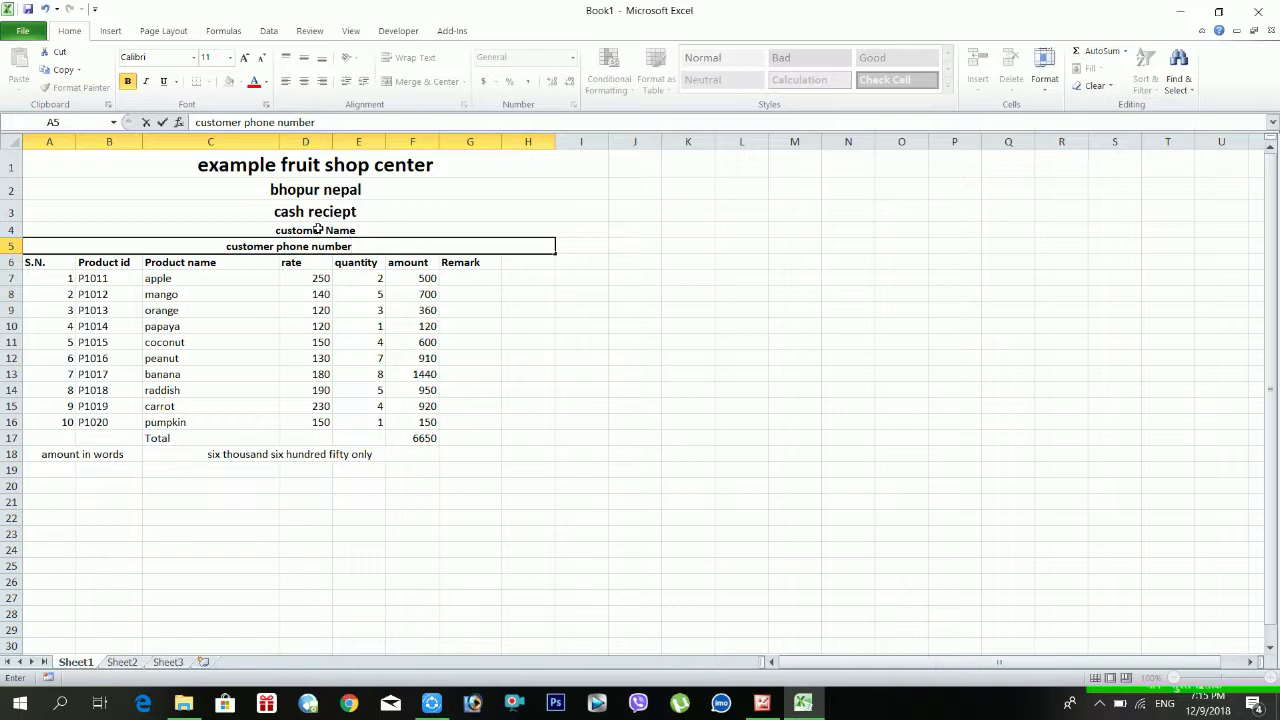
Left-align the customer name and customer phone number labels in A4 and A5 and add a colon after each
drag(318, 230, 321, 247)
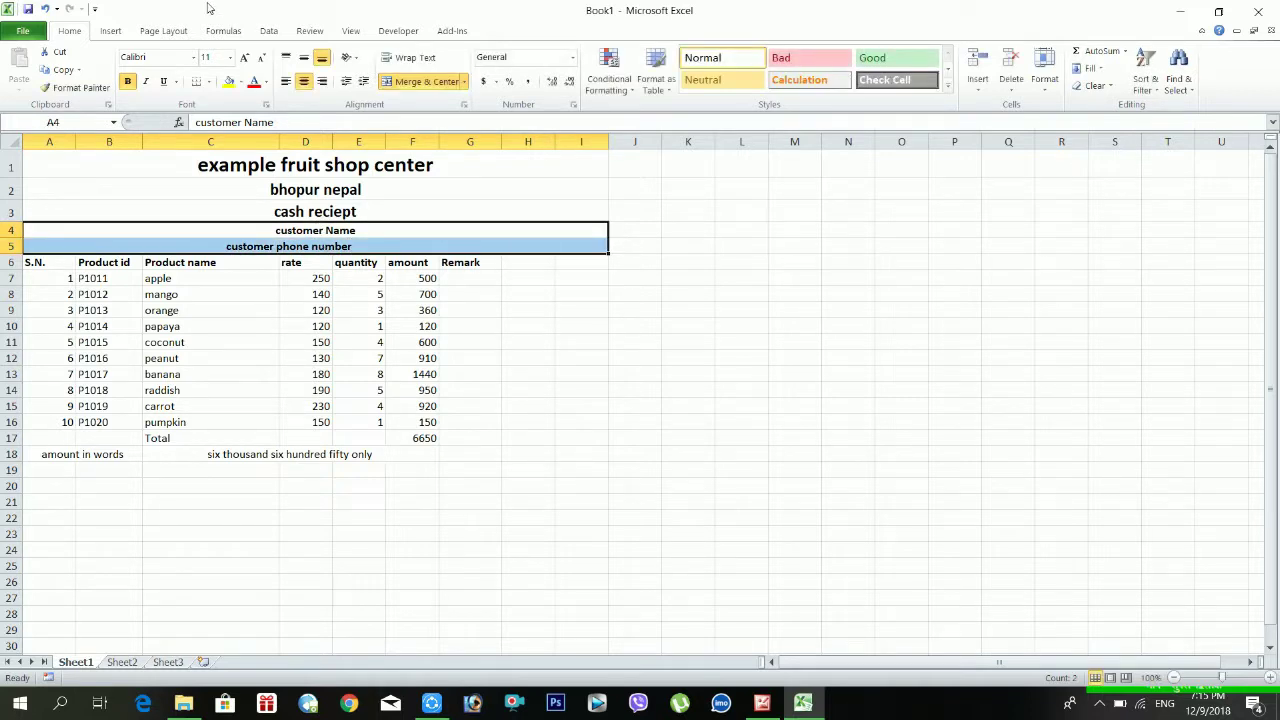
click(285, 81)
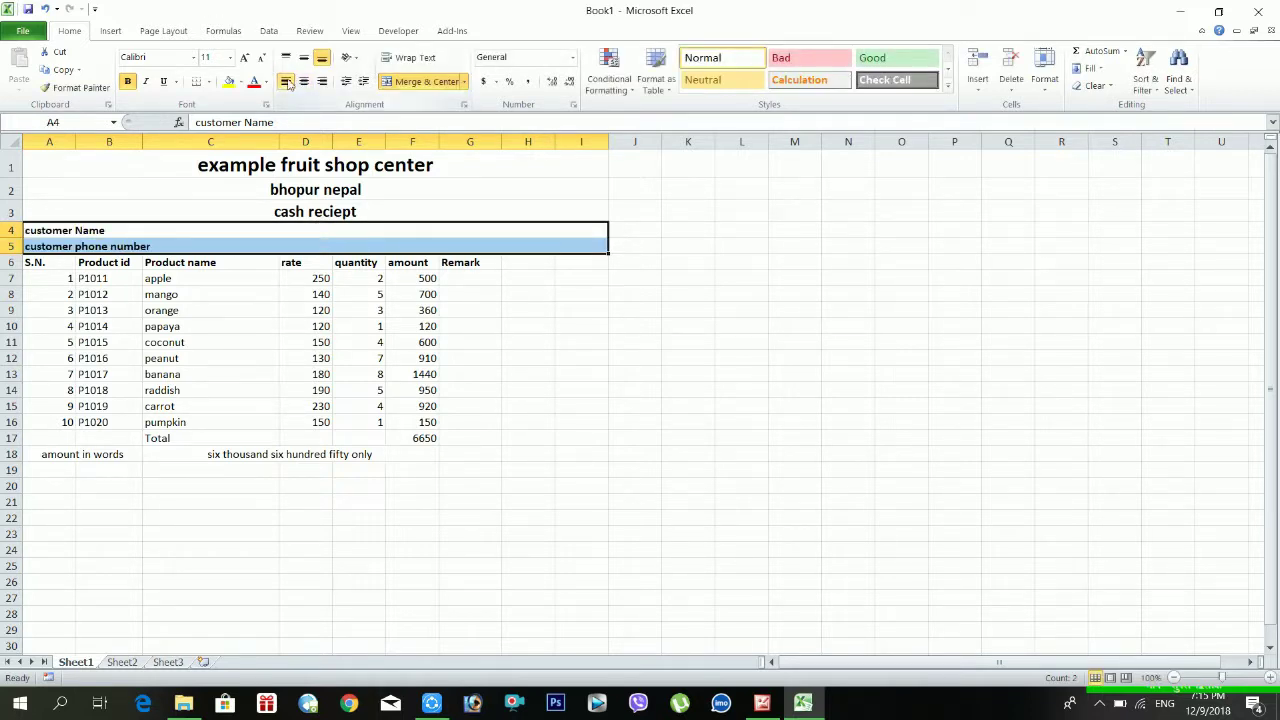
click(155, 230)
double_click(155, 230)
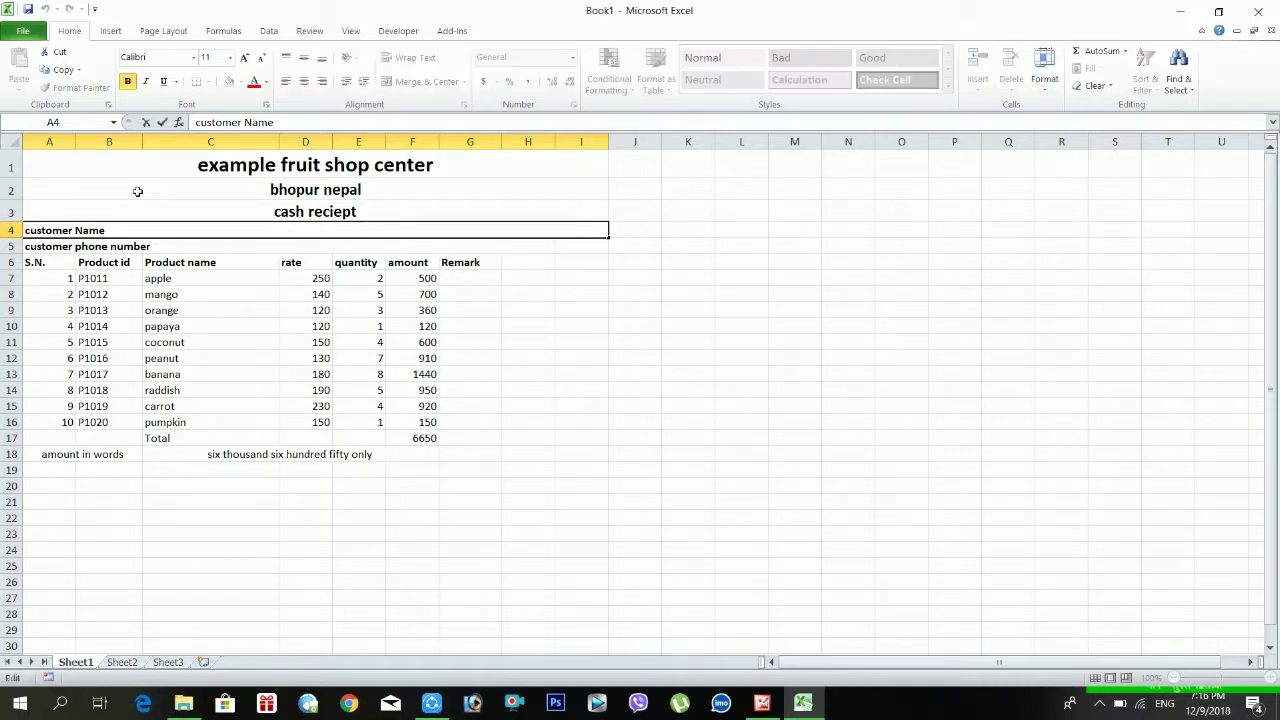
text(:)
key(Return)
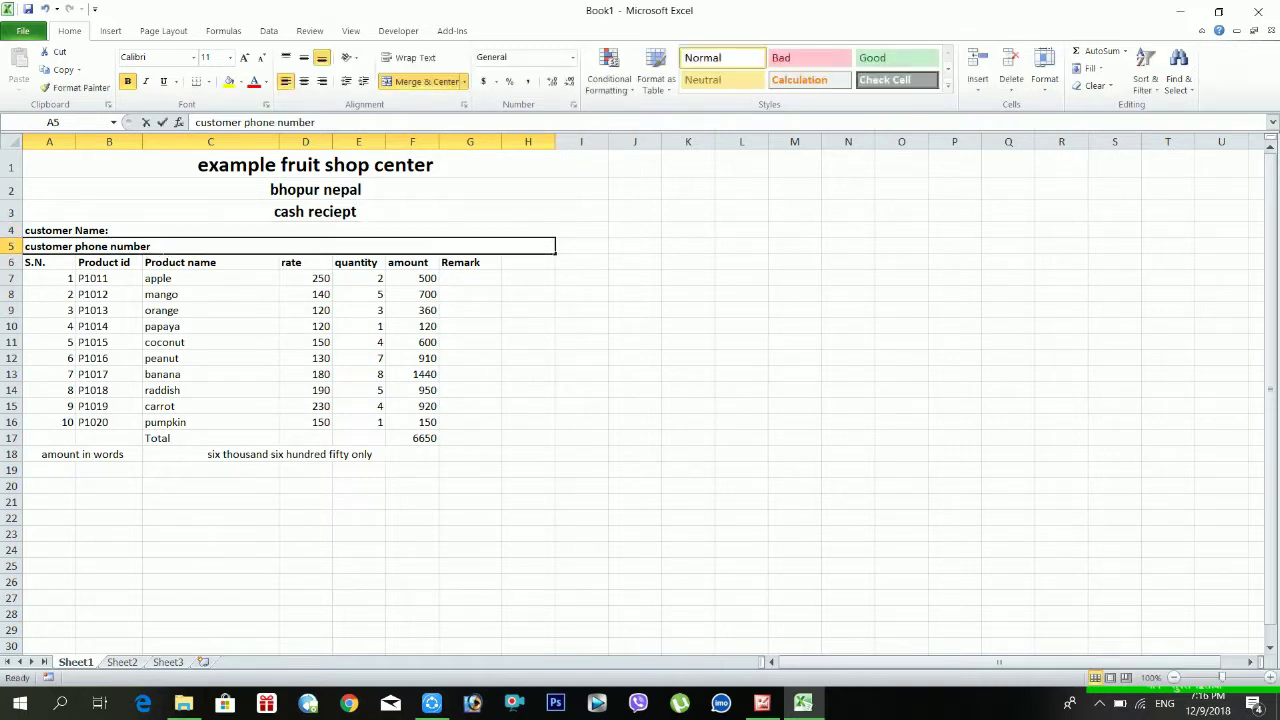
key(F2)
text(:)
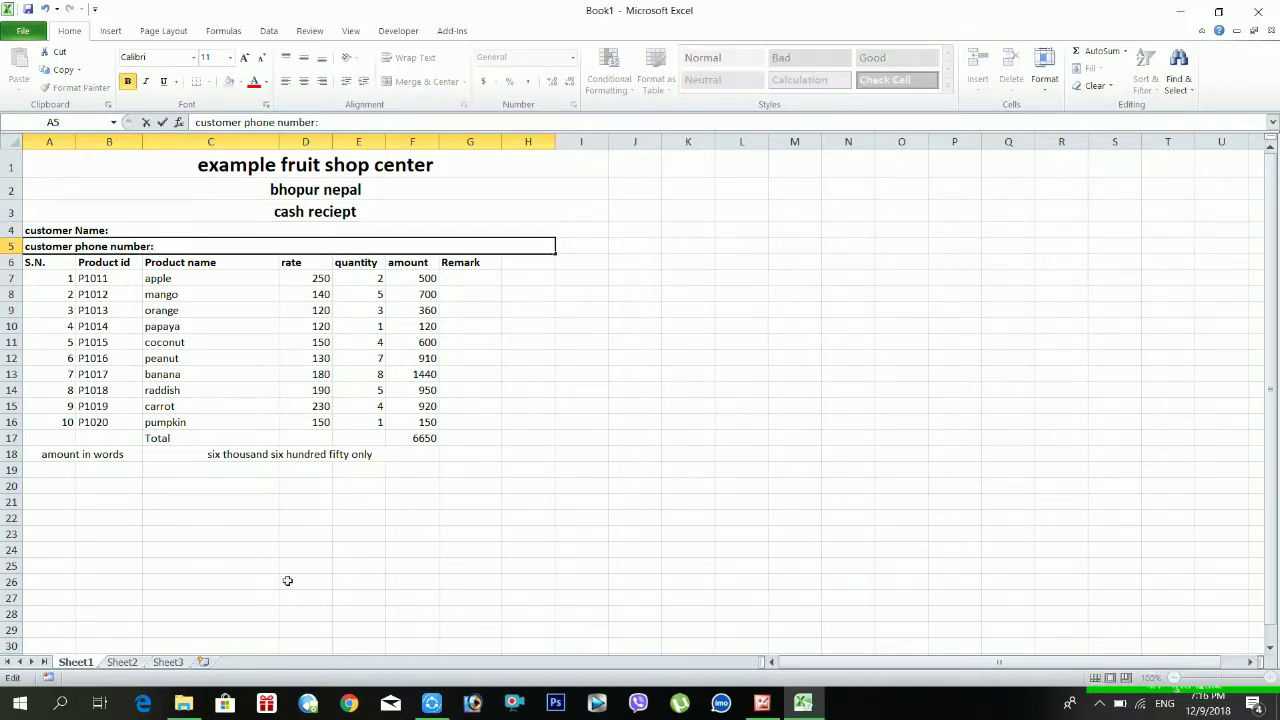
click(358, 549)
Right-align the written-out amount in the merged cell C18
click(314, 462)
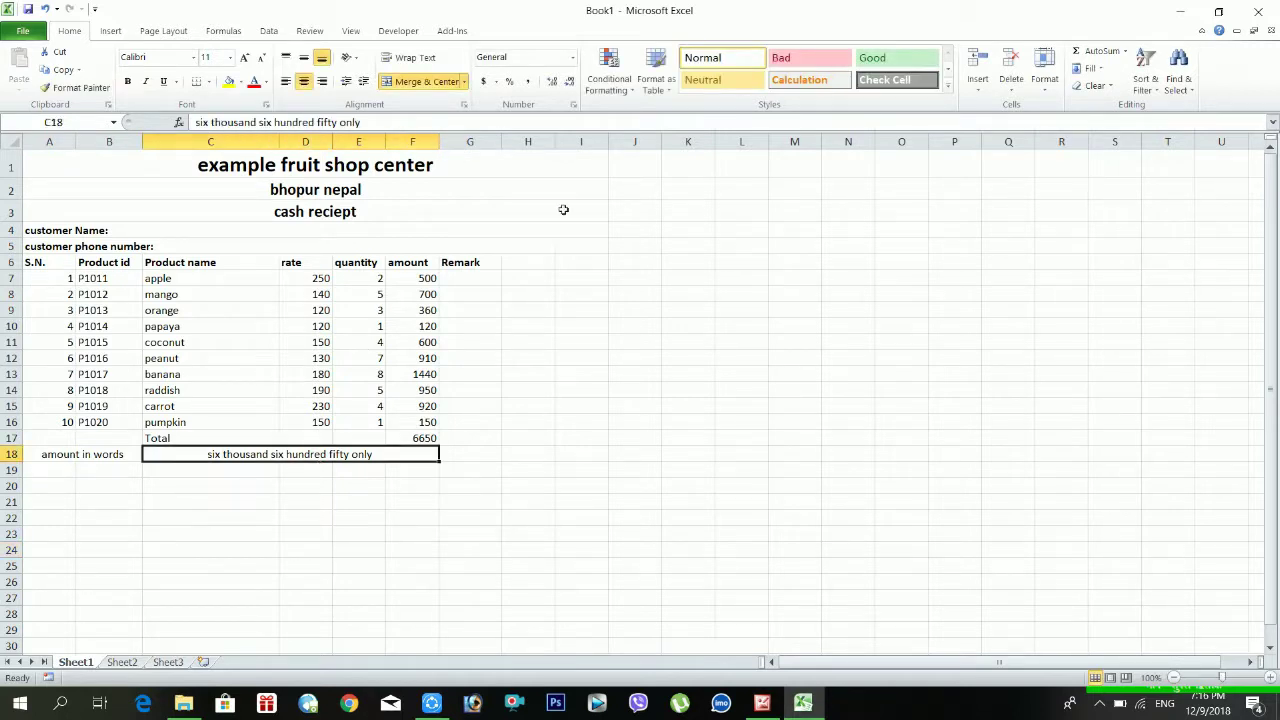
click(322, 81)
click(469, 486)
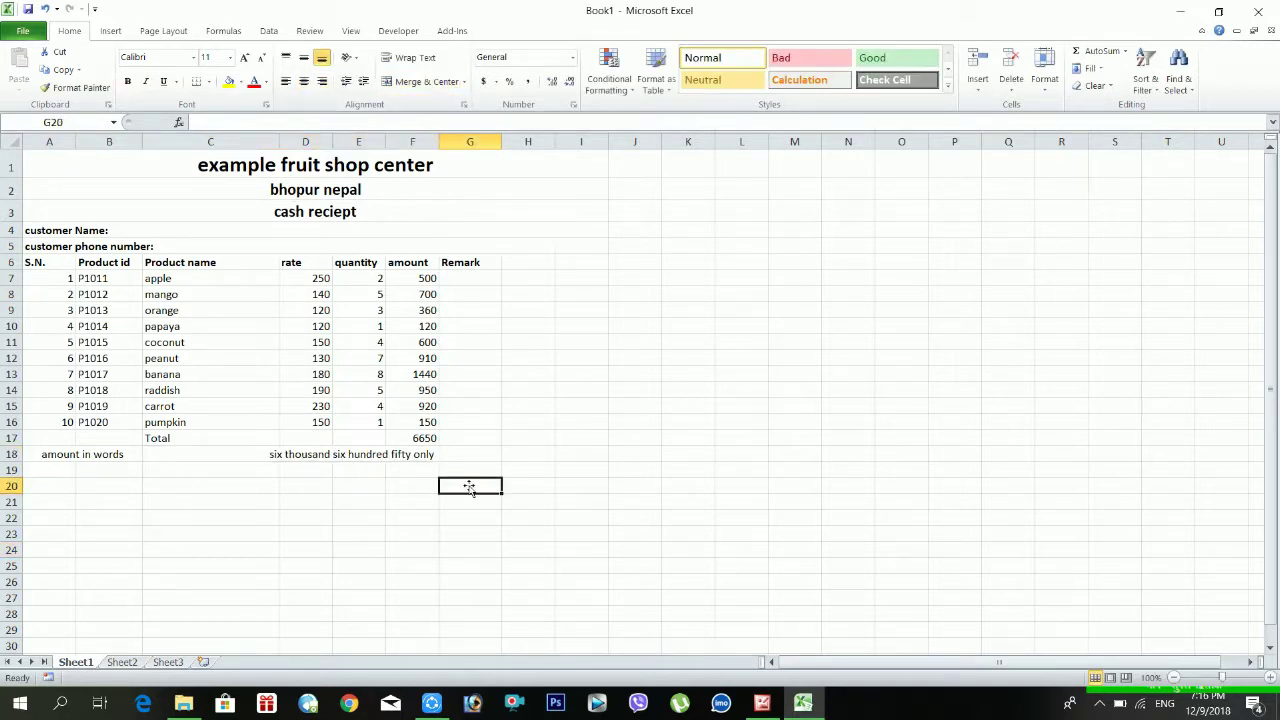
click(111, 462)
click(225, 312)
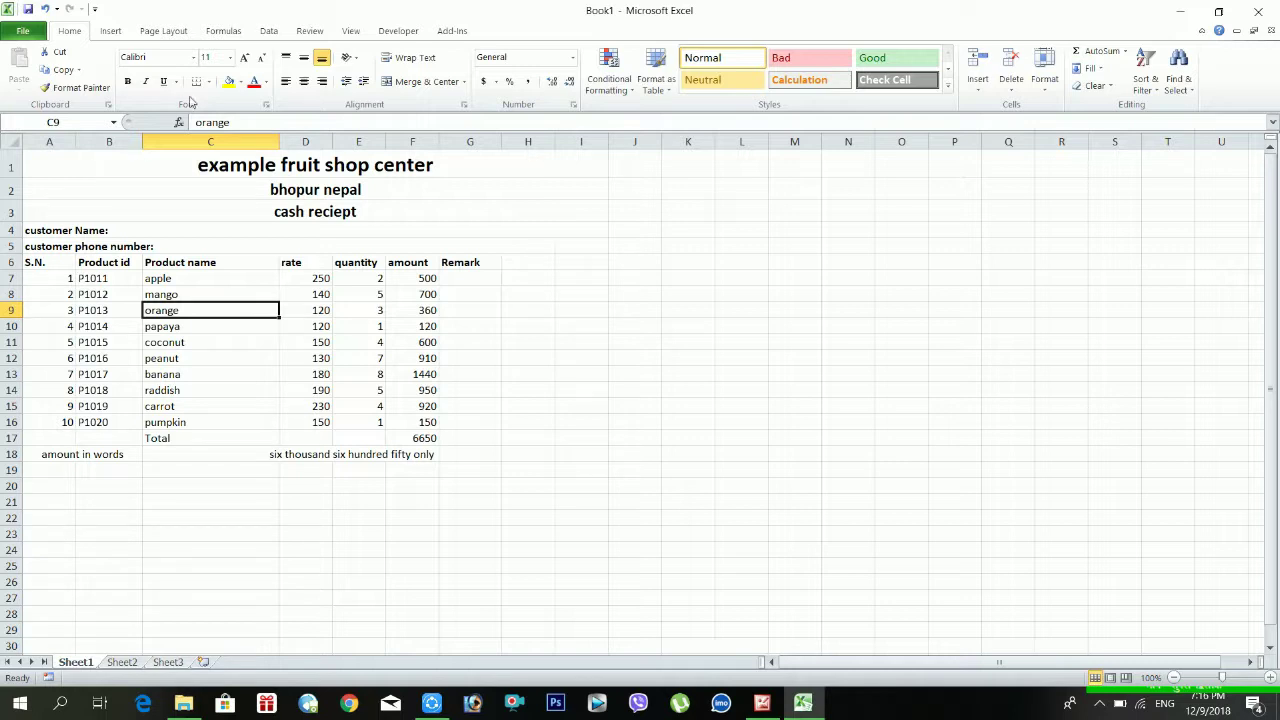
Fill the shop title cell A1 with yellow
click(200, 175)
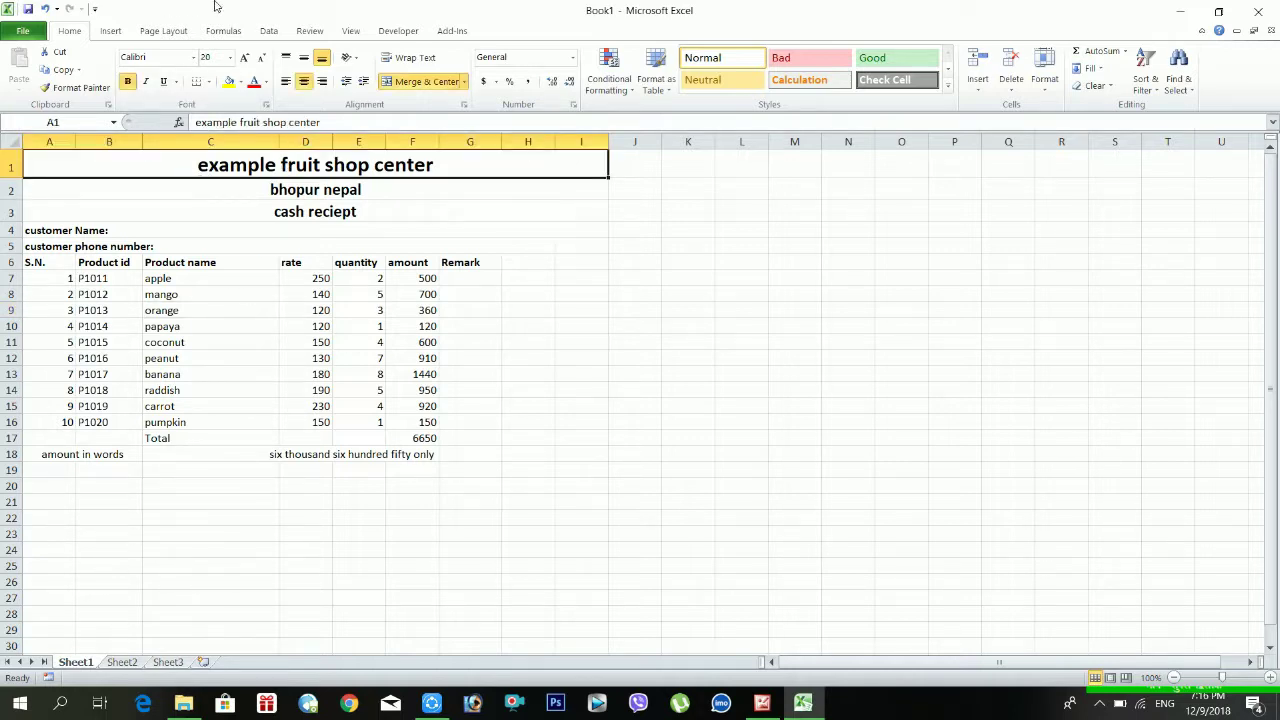
click(229, 81)
key(Down)
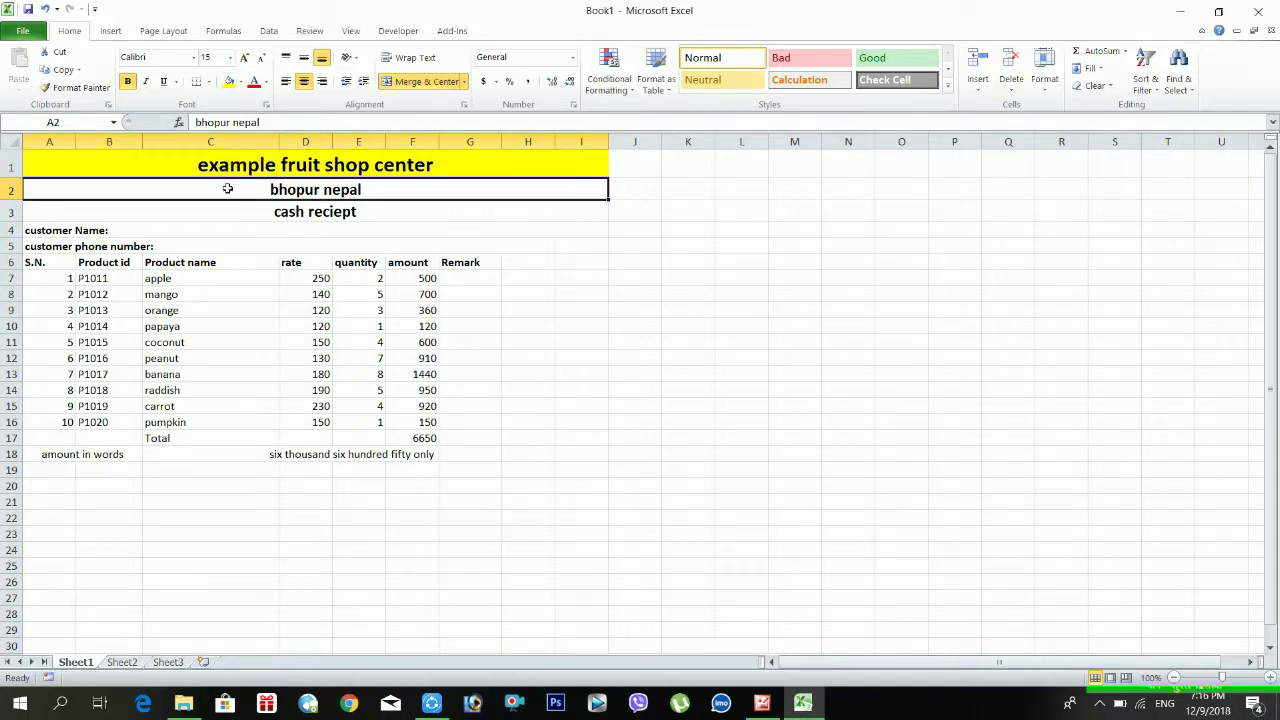
Fill the shop location cell A2 with red and the receipt heading cell A3 with light olive green
click(239, 83)
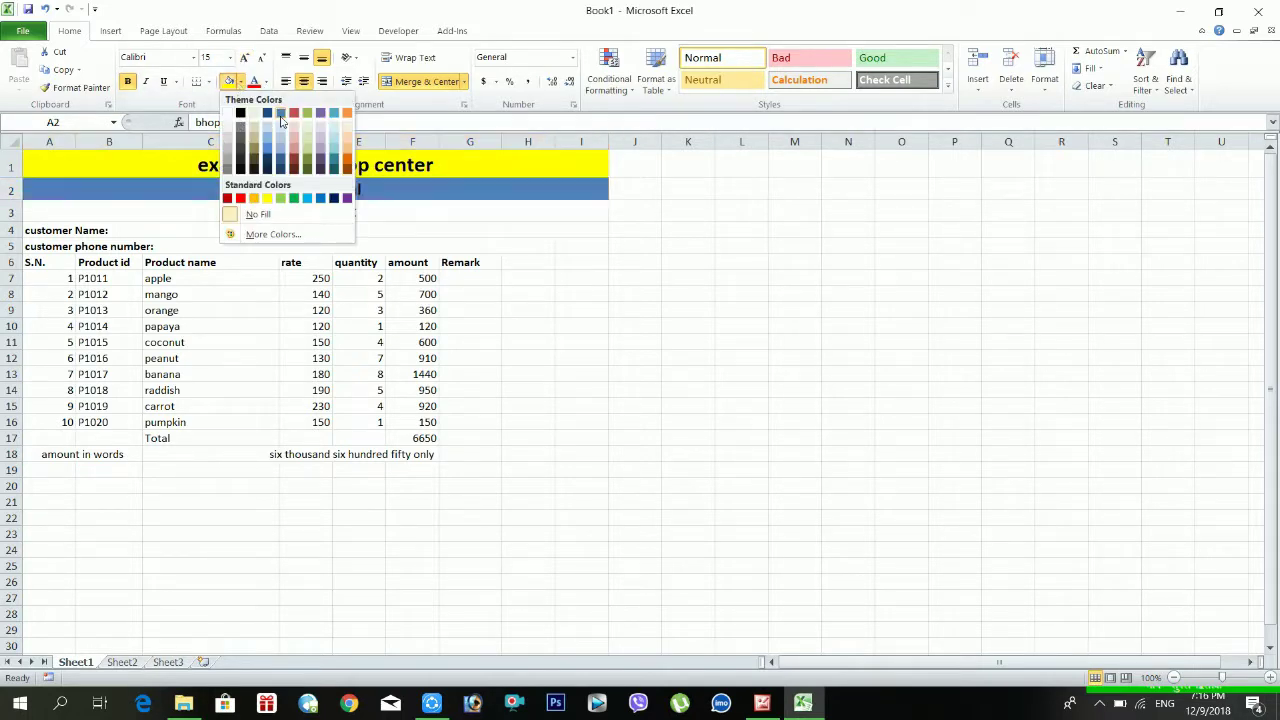
click(294, 113)
click(223, 217)
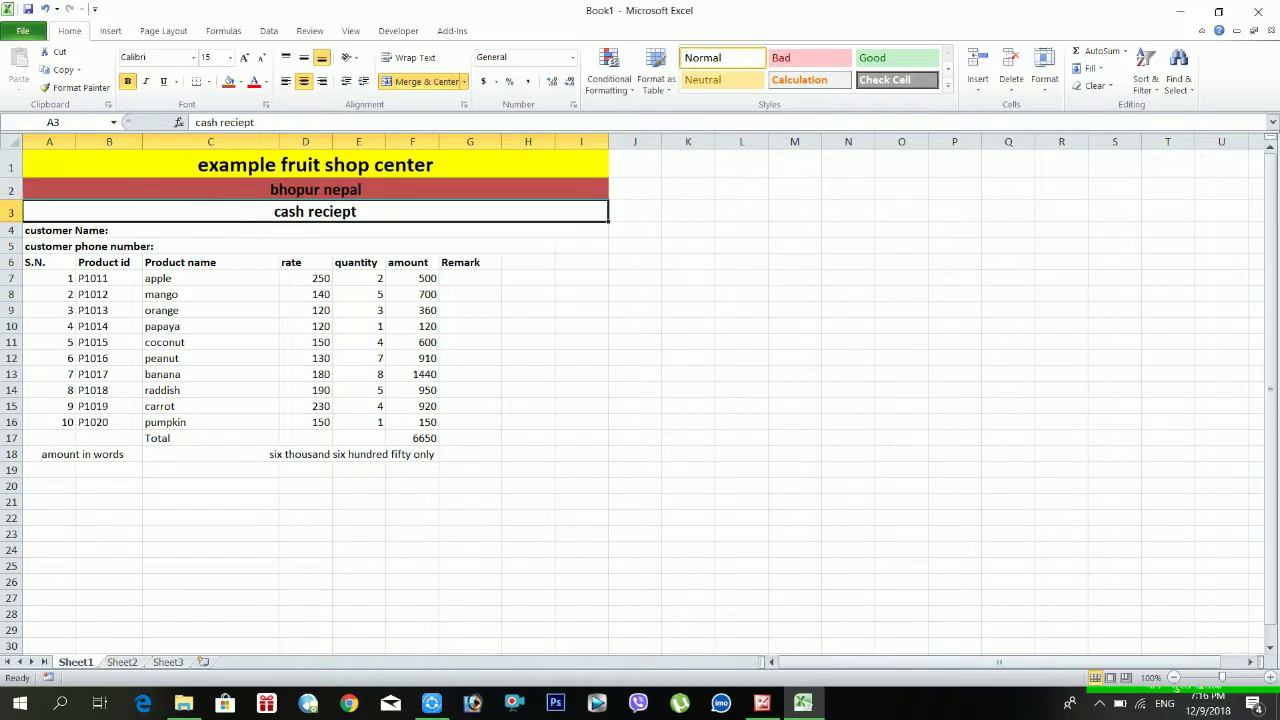
click(240, 86)
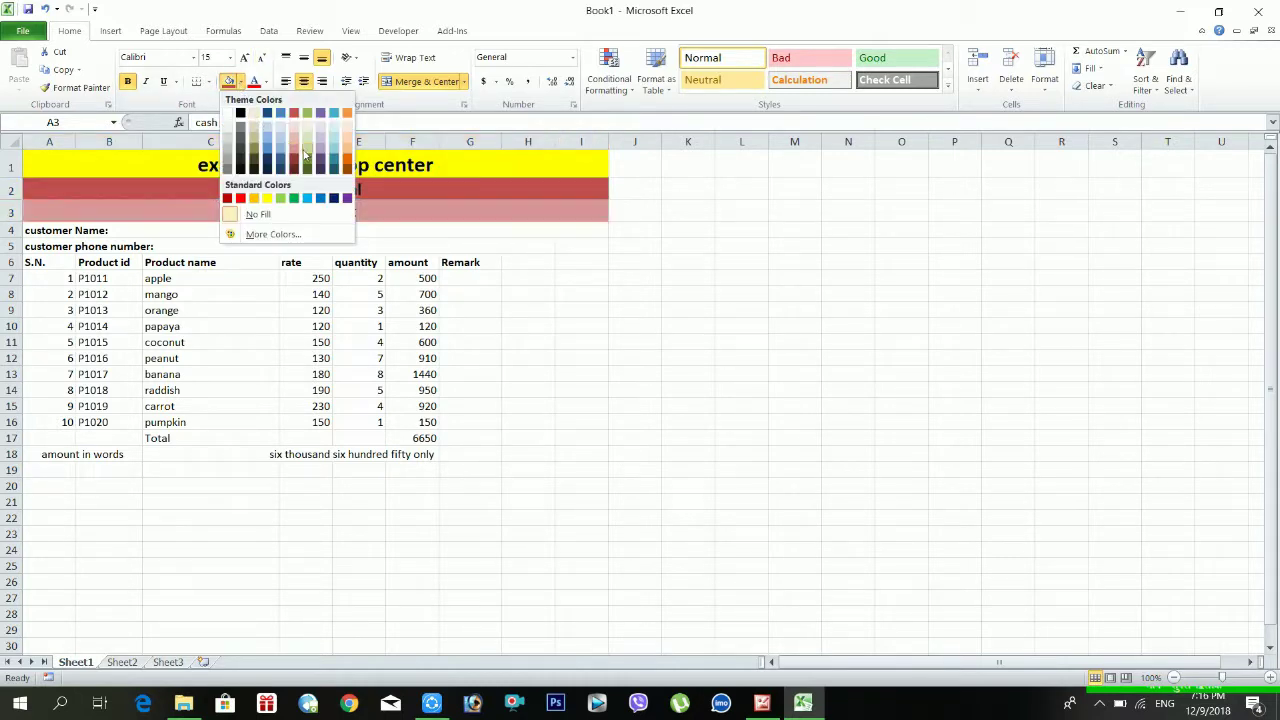
click(302, 197)
Fill the table header row from A6 to I6 with green
click(255, 234)
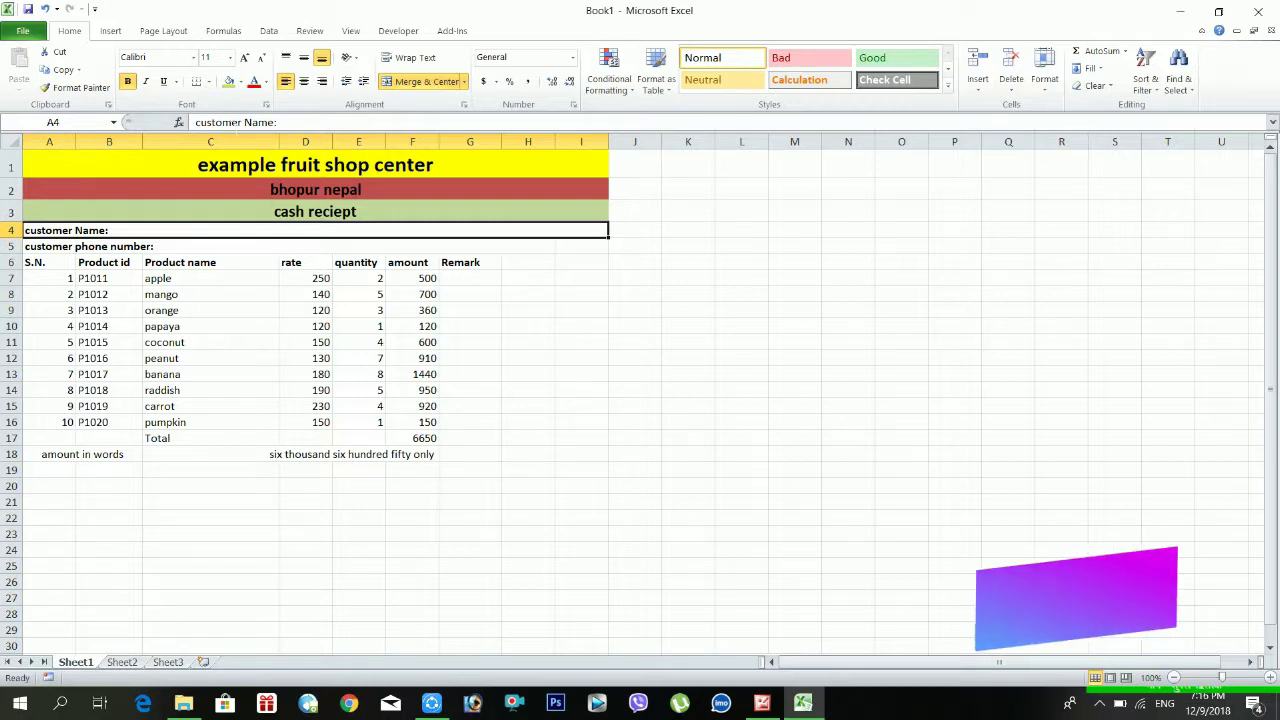
click(218, 250)
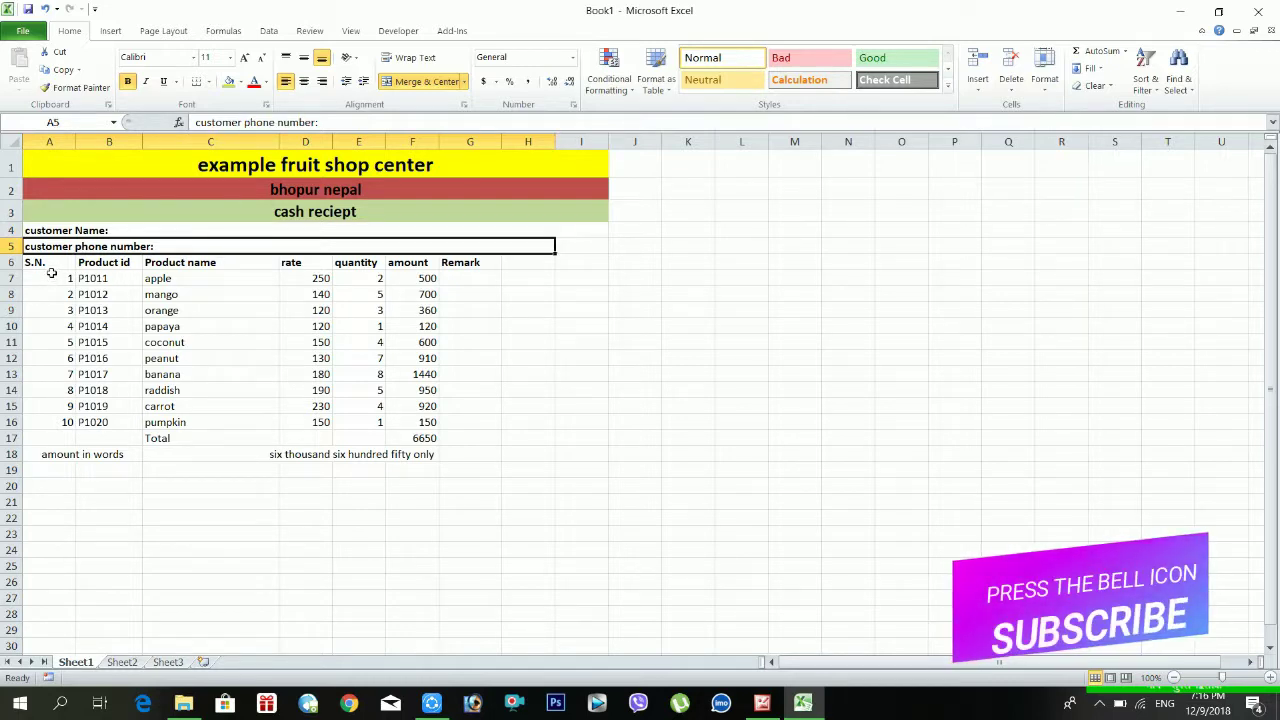
drag(52, 266, 581, 263)
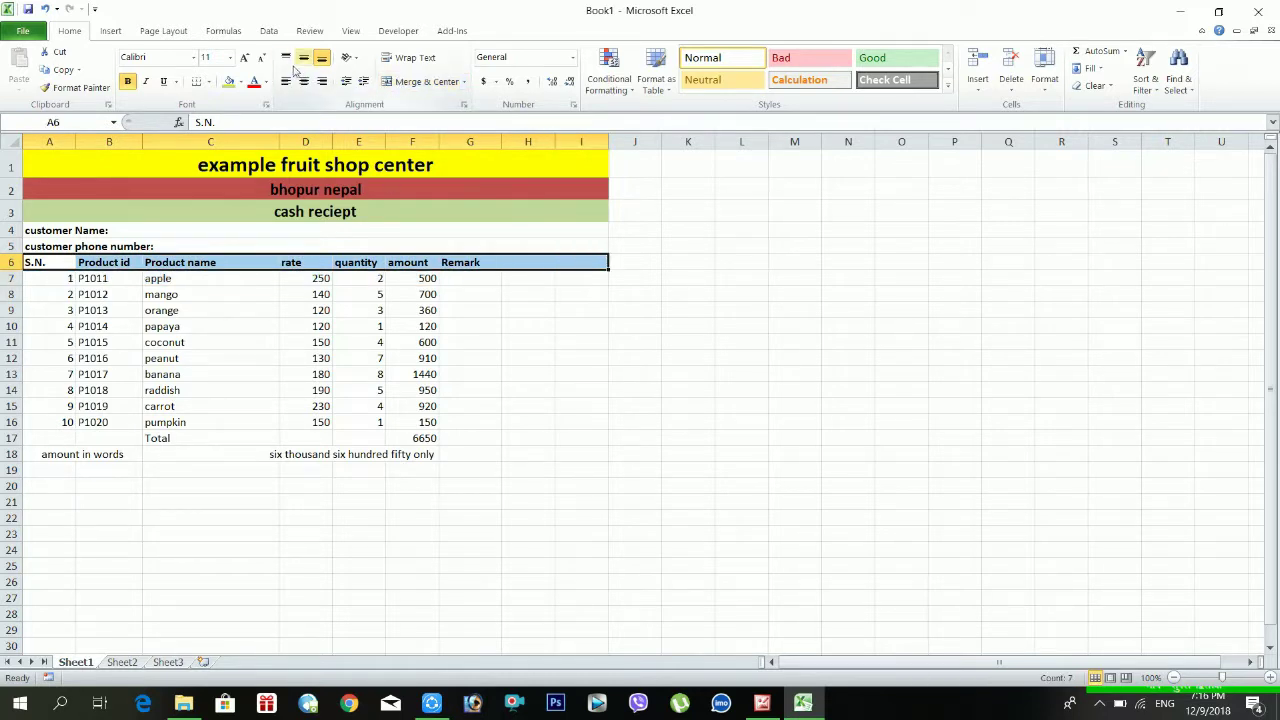
click(242, 84)
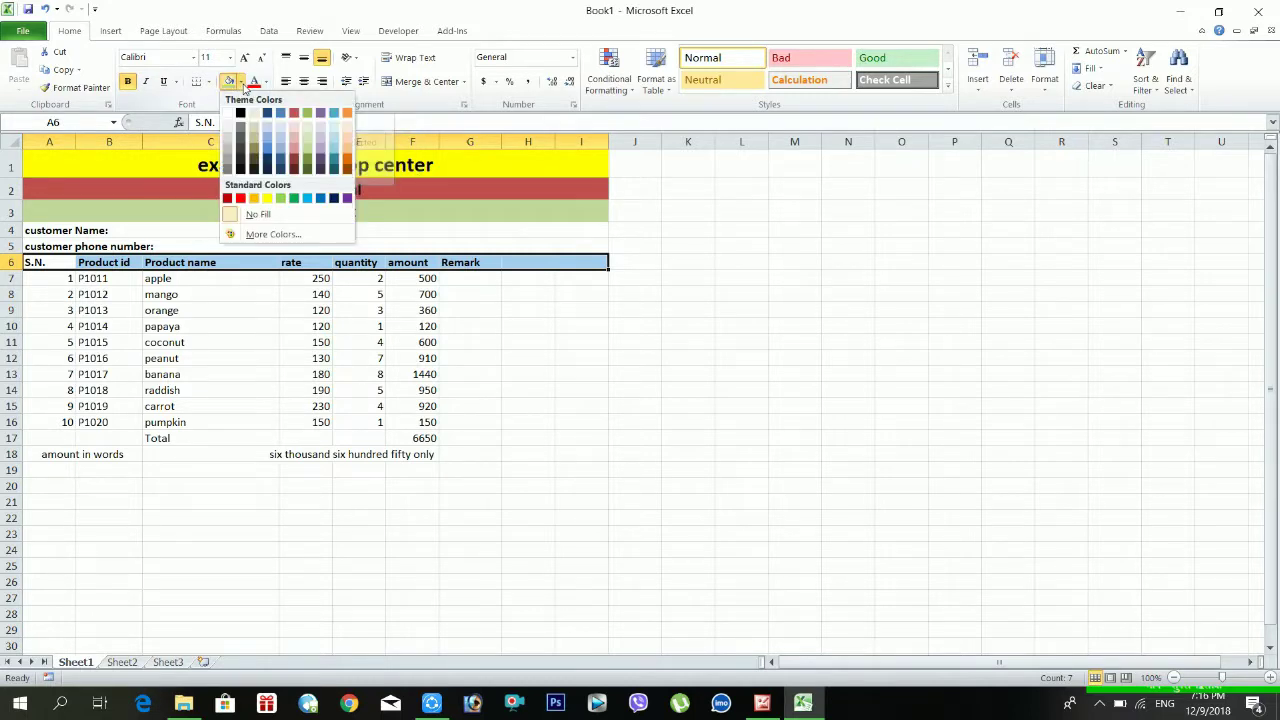
click(294, 201)
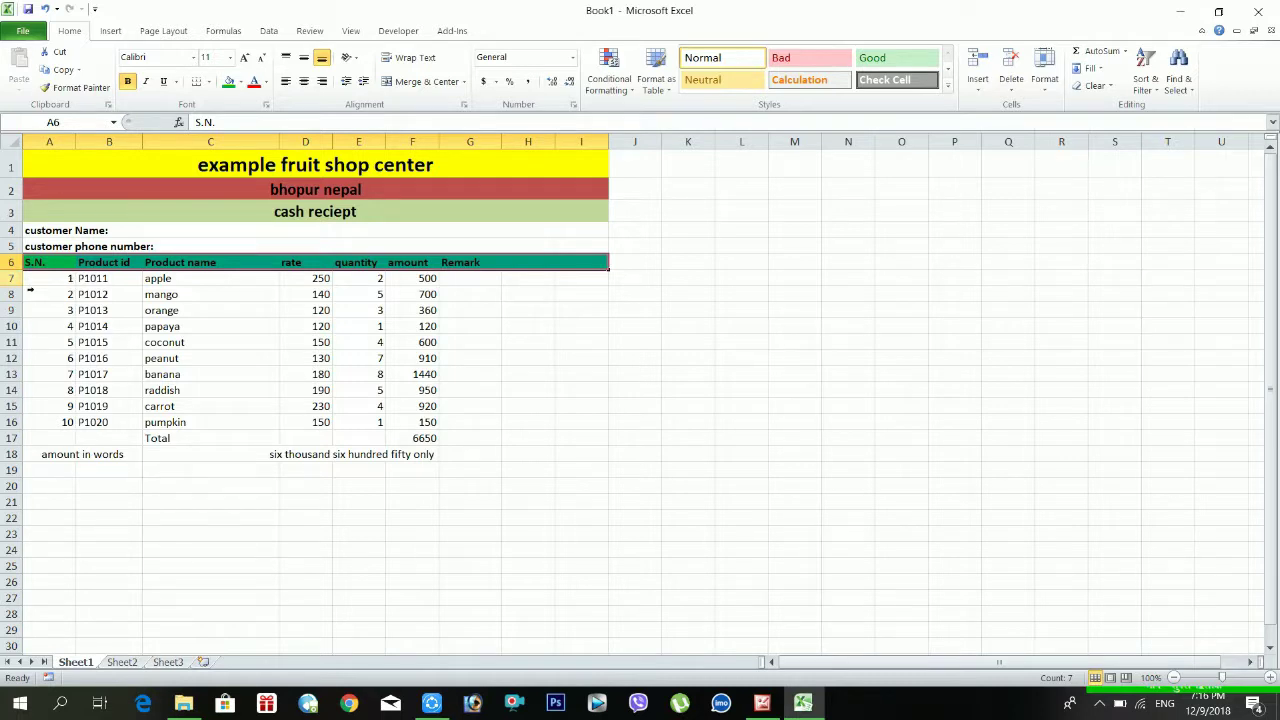
drag(45, 280, 585, 278)
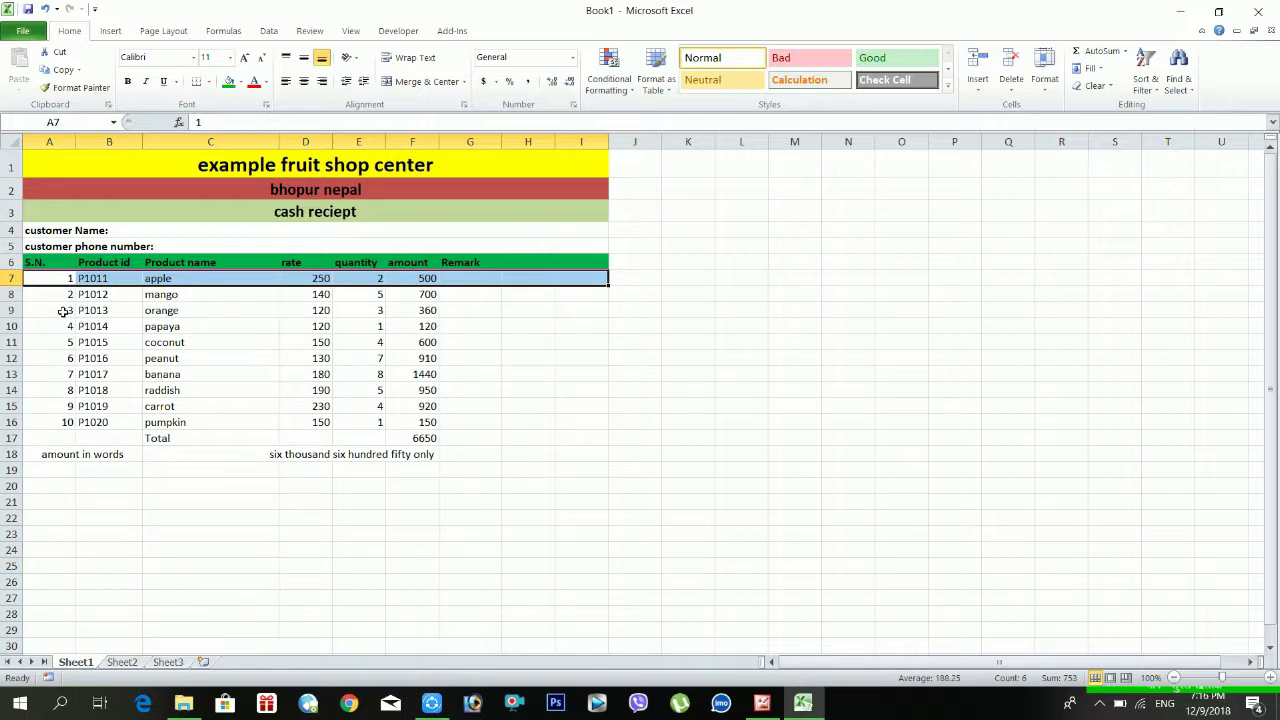
drag(63, 313, 584, 314)
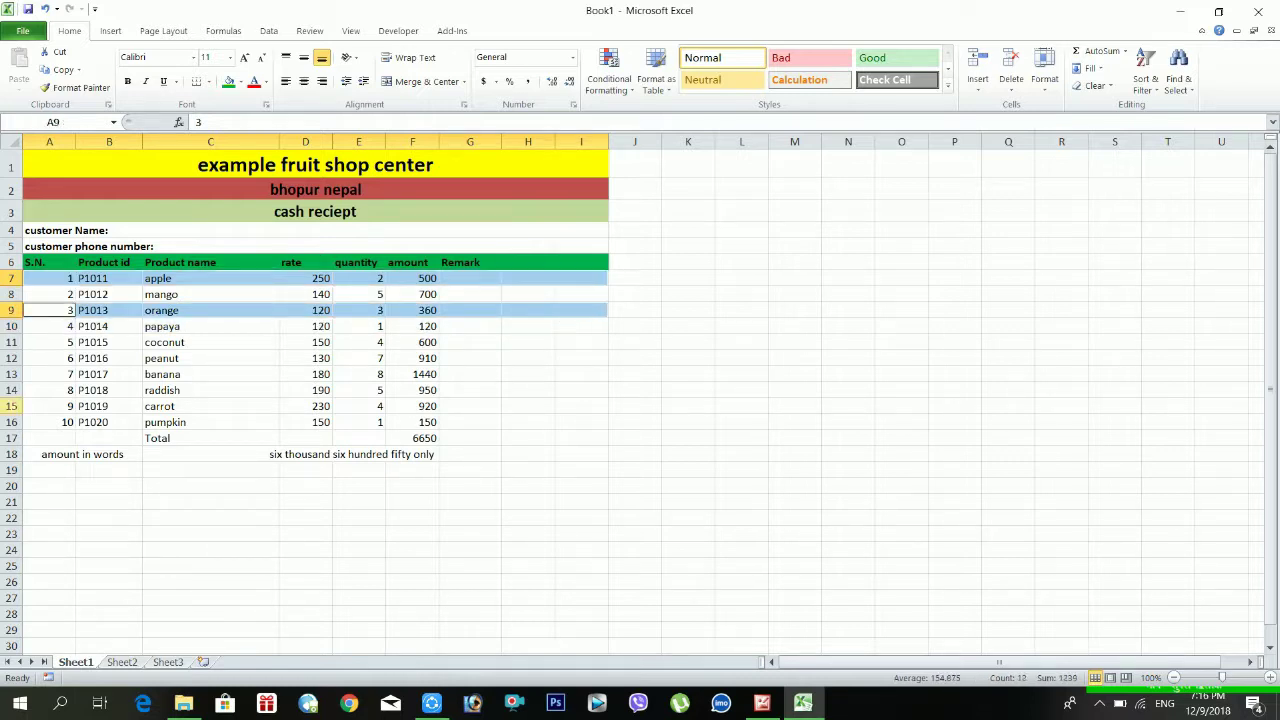
drag(74, 347, 604, 341)
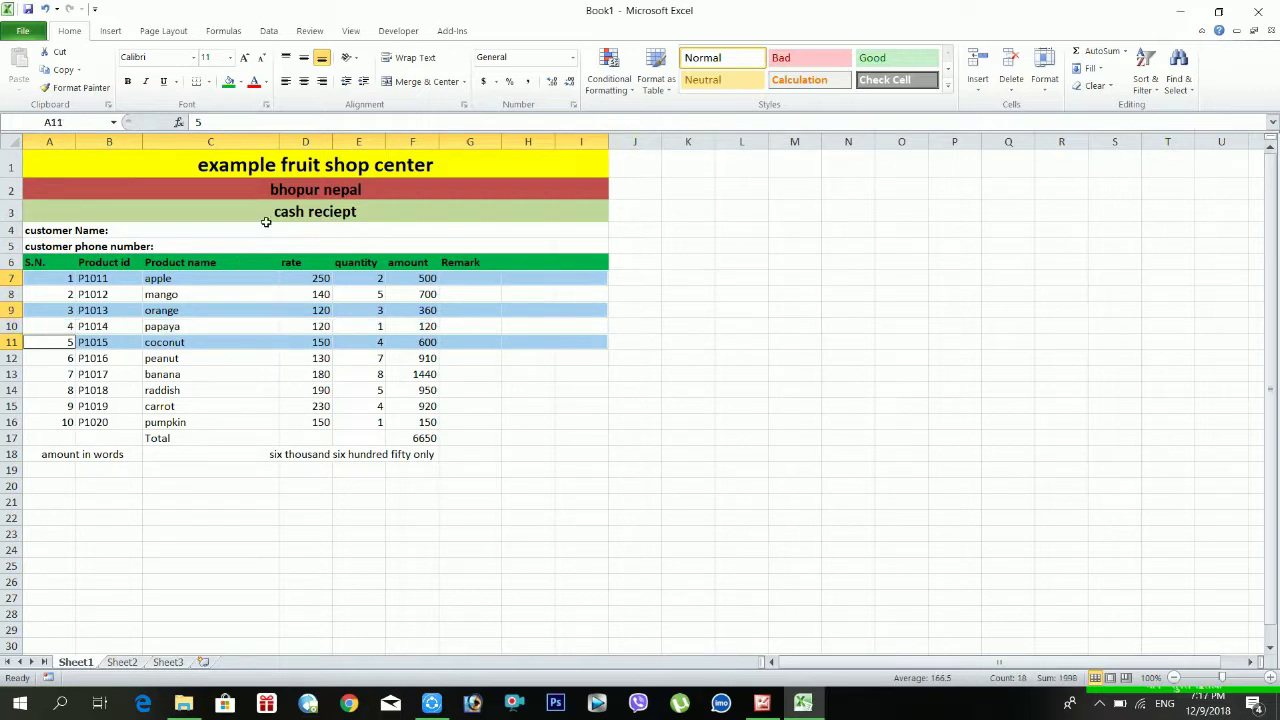
drag(74, 374, 590, 374)
drag(42, 401, 597, 420)
ctrl+click(66, 392)
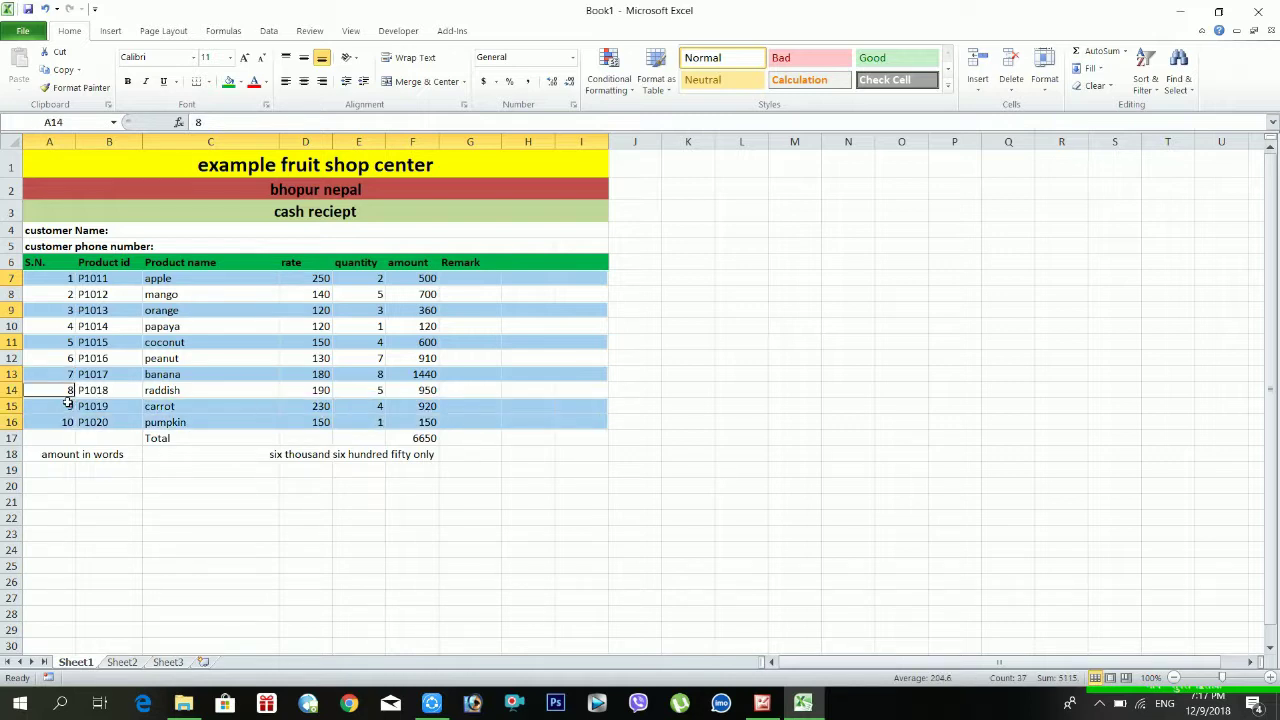
click(309, 406)
Fill the alternate product rows 7, 9, 11, 13 and 15 from column A to I with dark orange
drag(57, 278, 575, 280)
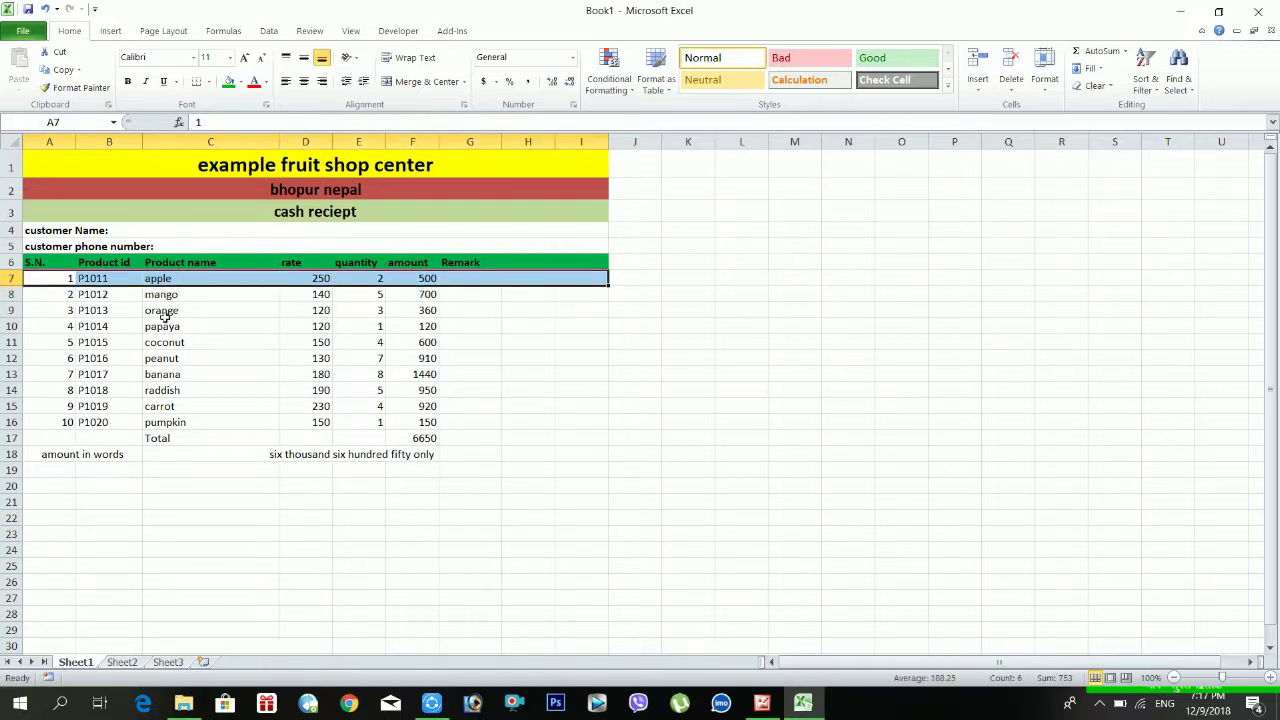
drag(34, 309, 586, 316)
drag(70, 352, 598, 349)
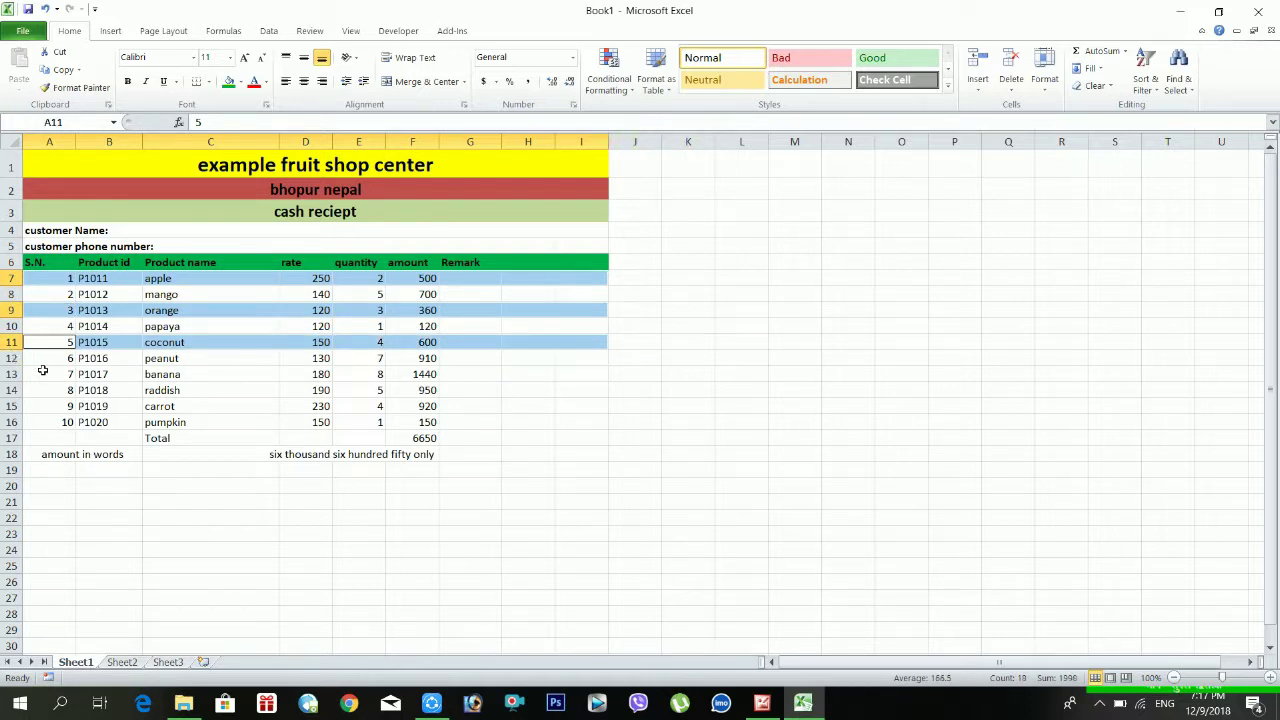
drag(43, 370, 591, 375)
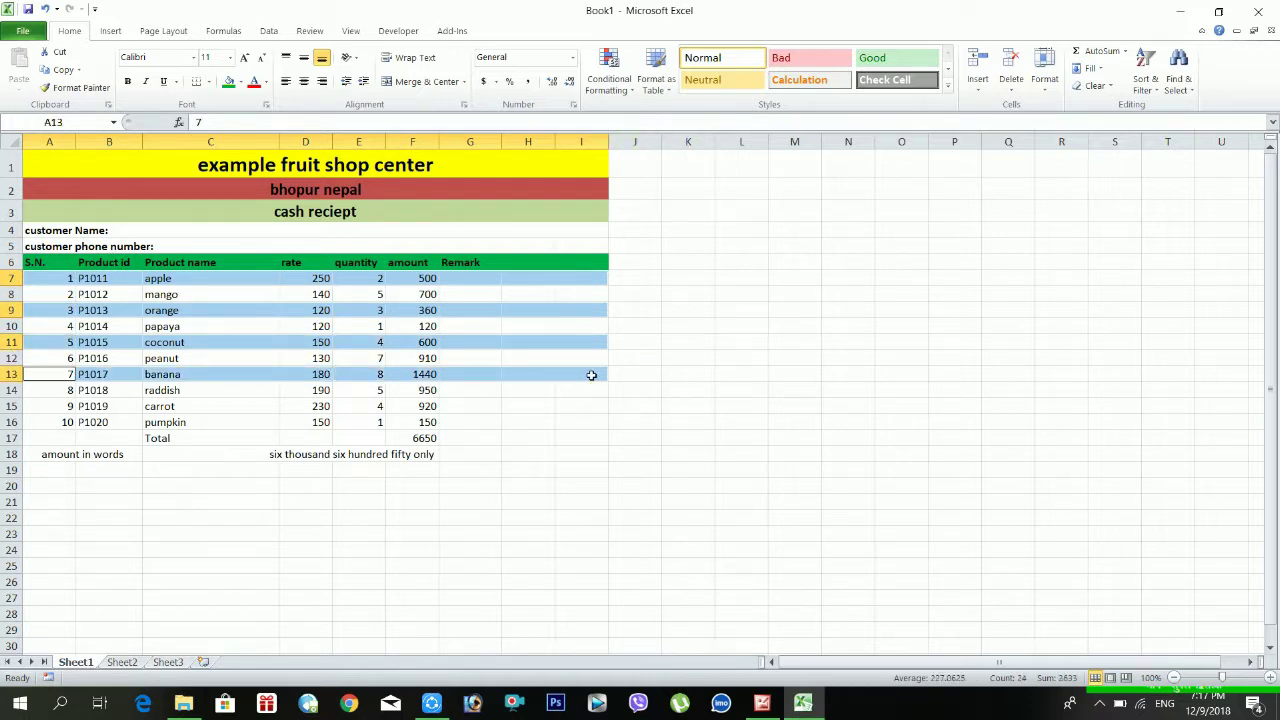
drag(72, 410, 586, 410)
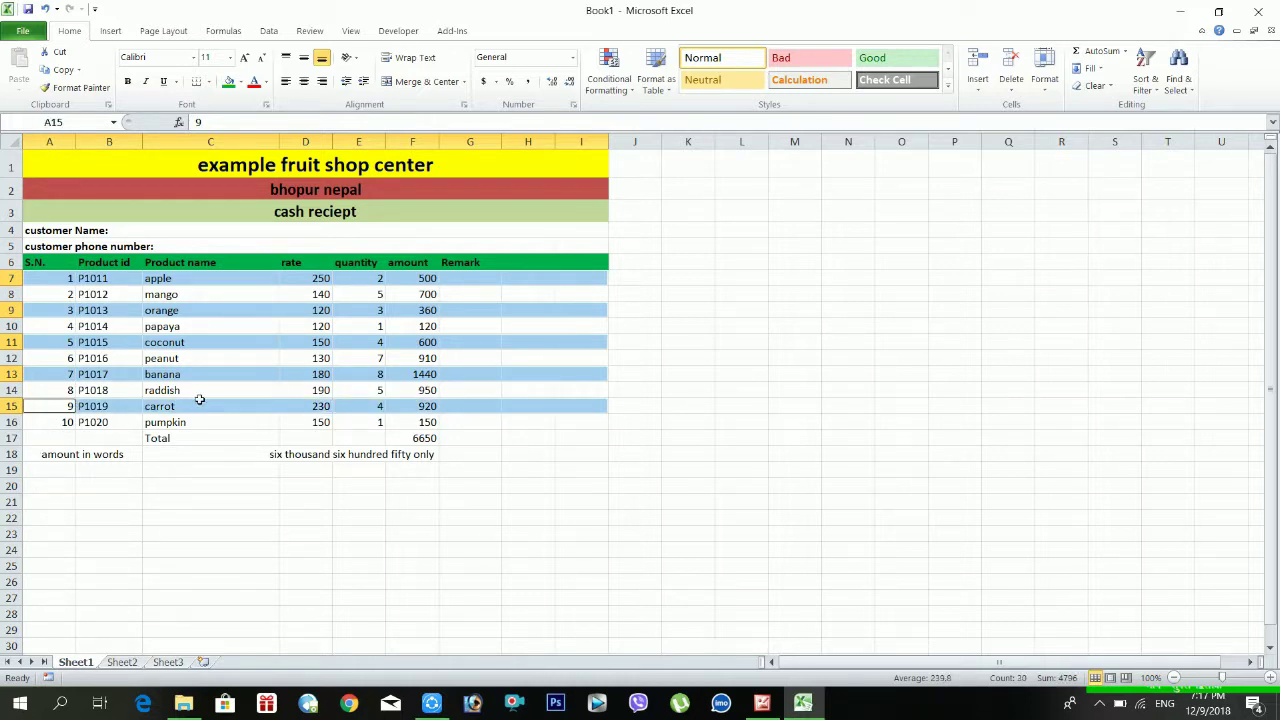
click(239, 82)
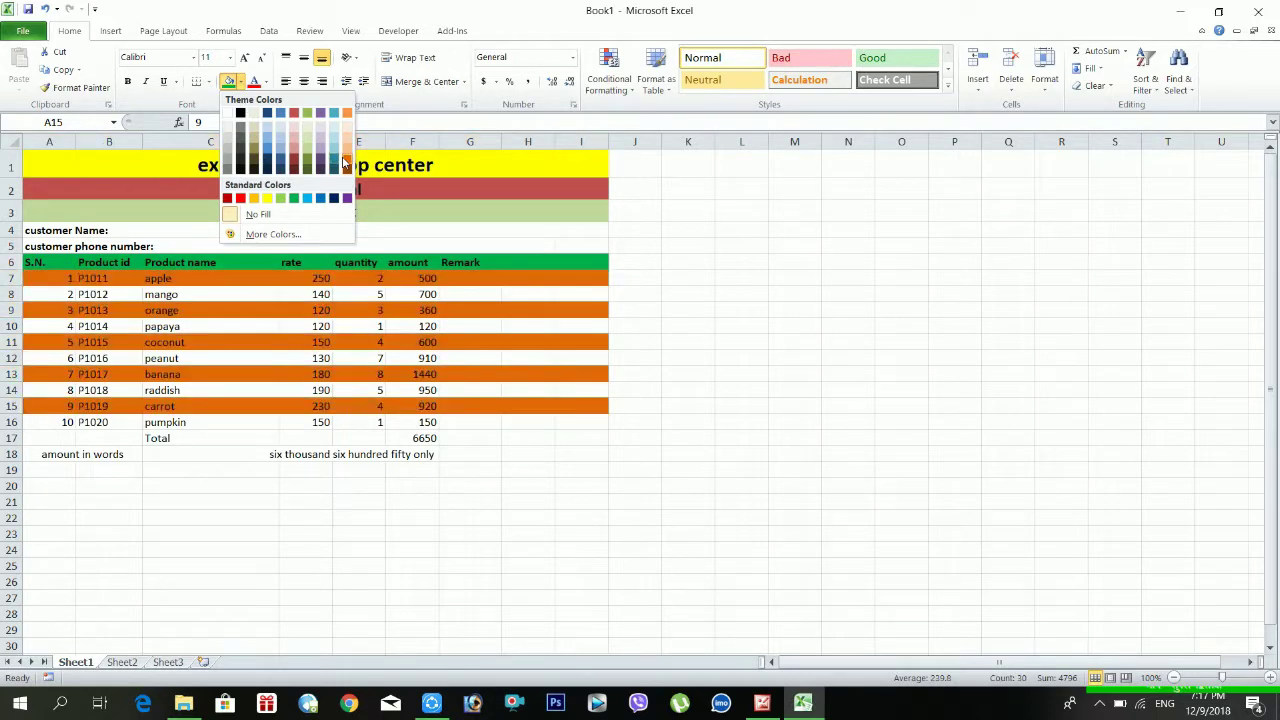
click(345, 163)
click(380, 482)
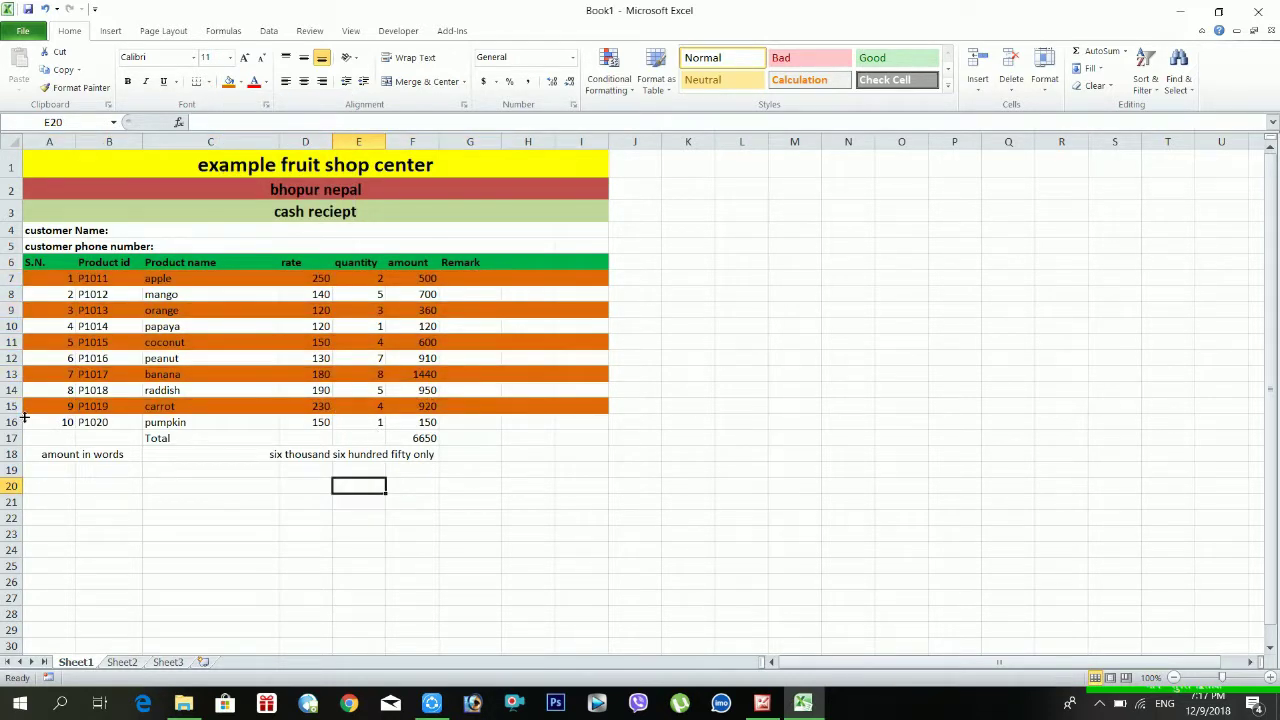
Fill the Total row from A17 to I17 with light green
drag(62, 441, 588, 444)
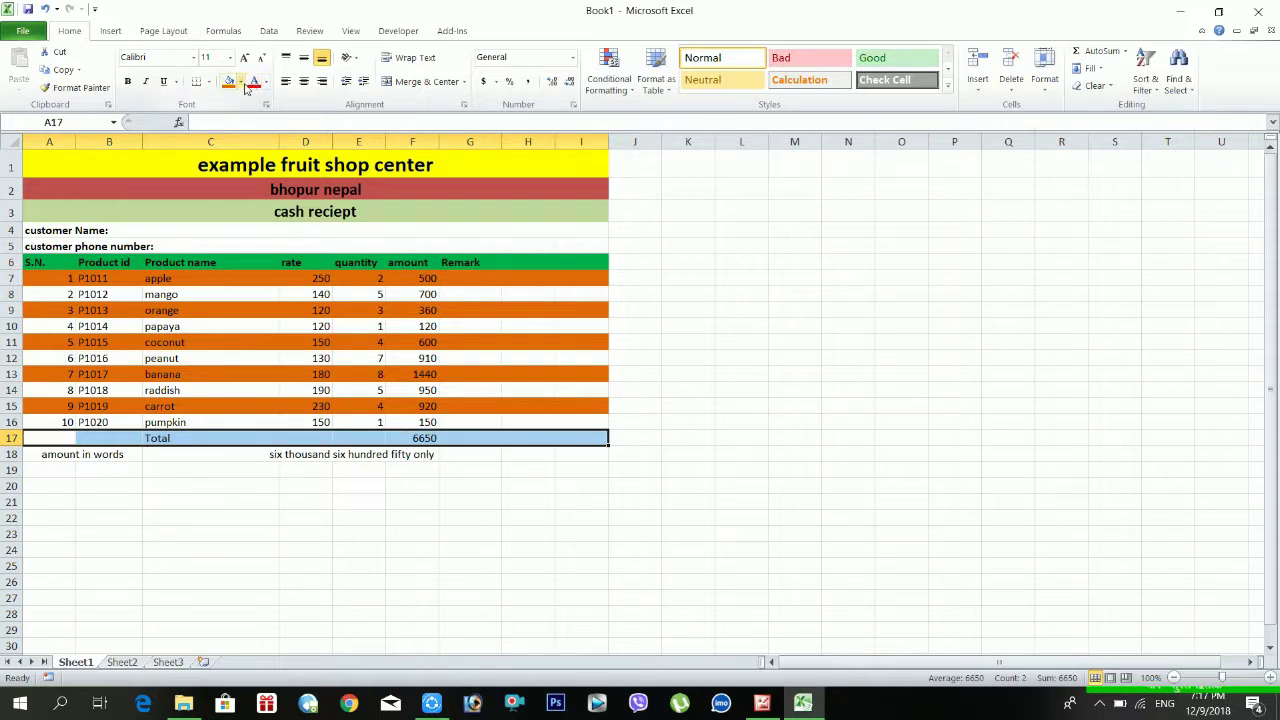
click(240, 83)
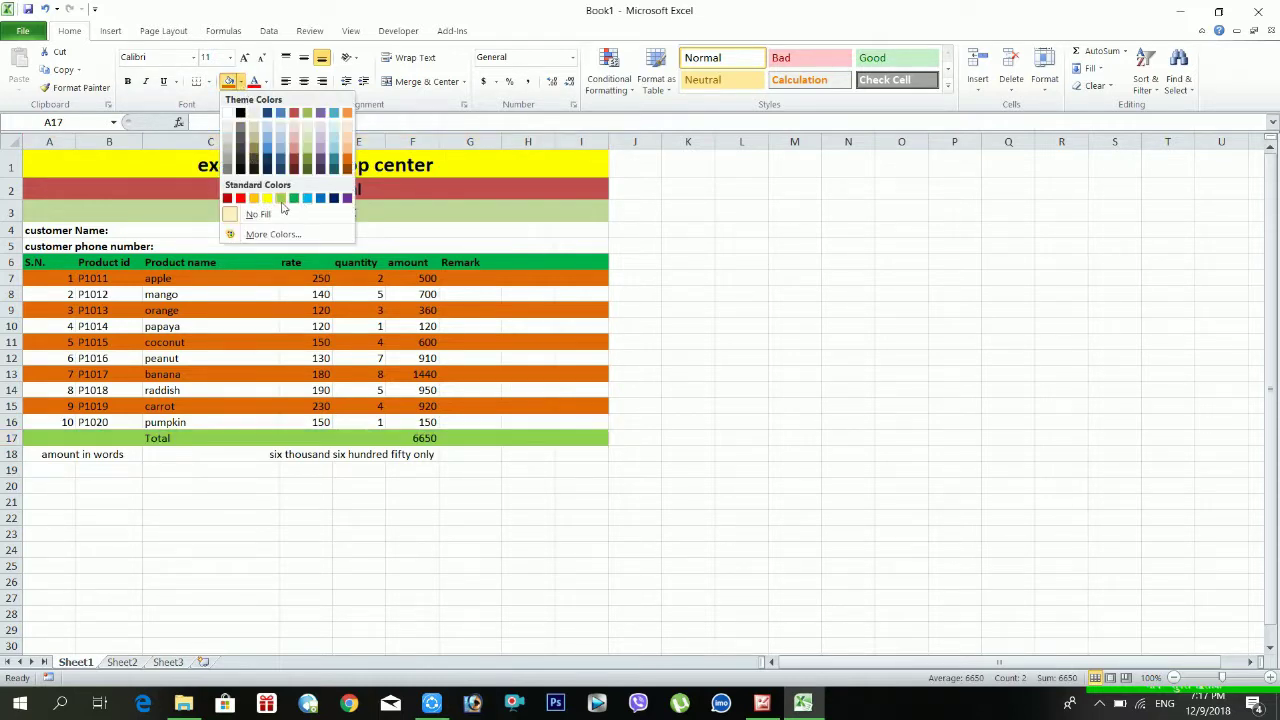
click(281, 199)
Make the amount in words row, A18 to I18, bold and set its font size to 15
drag(62, 455, 588, 463)
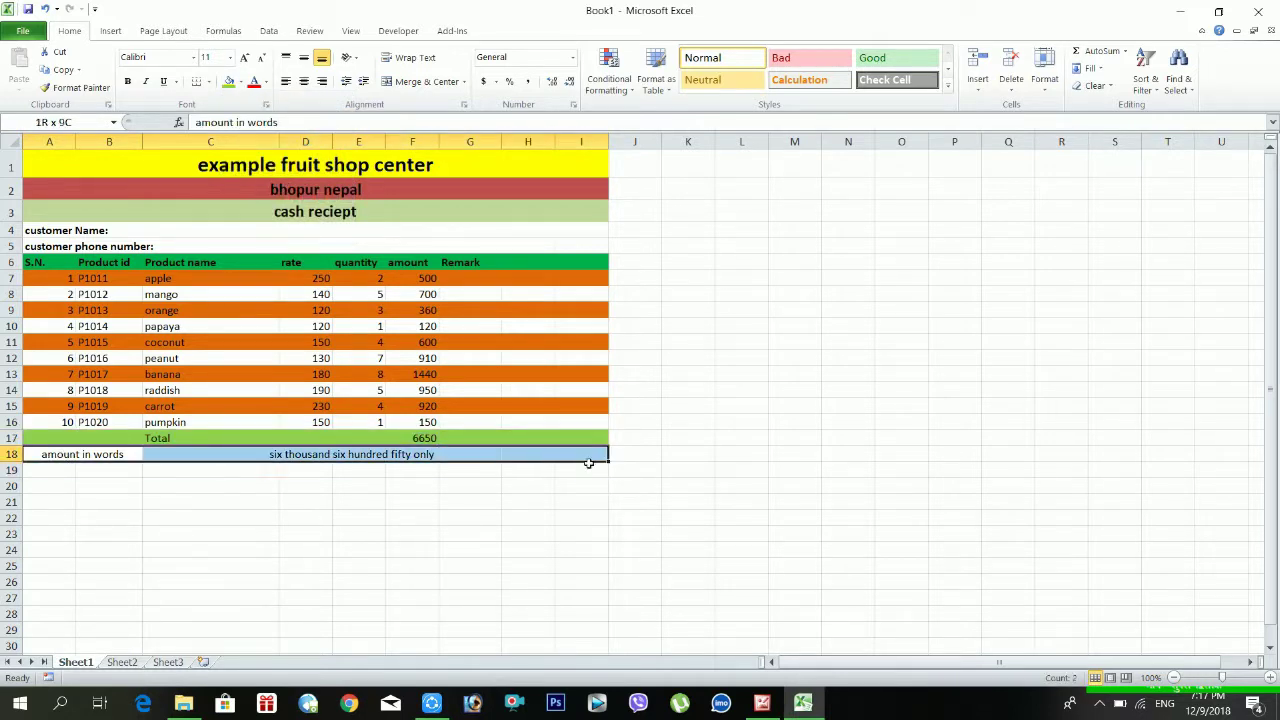
click(127, 82)
click(206, 57)
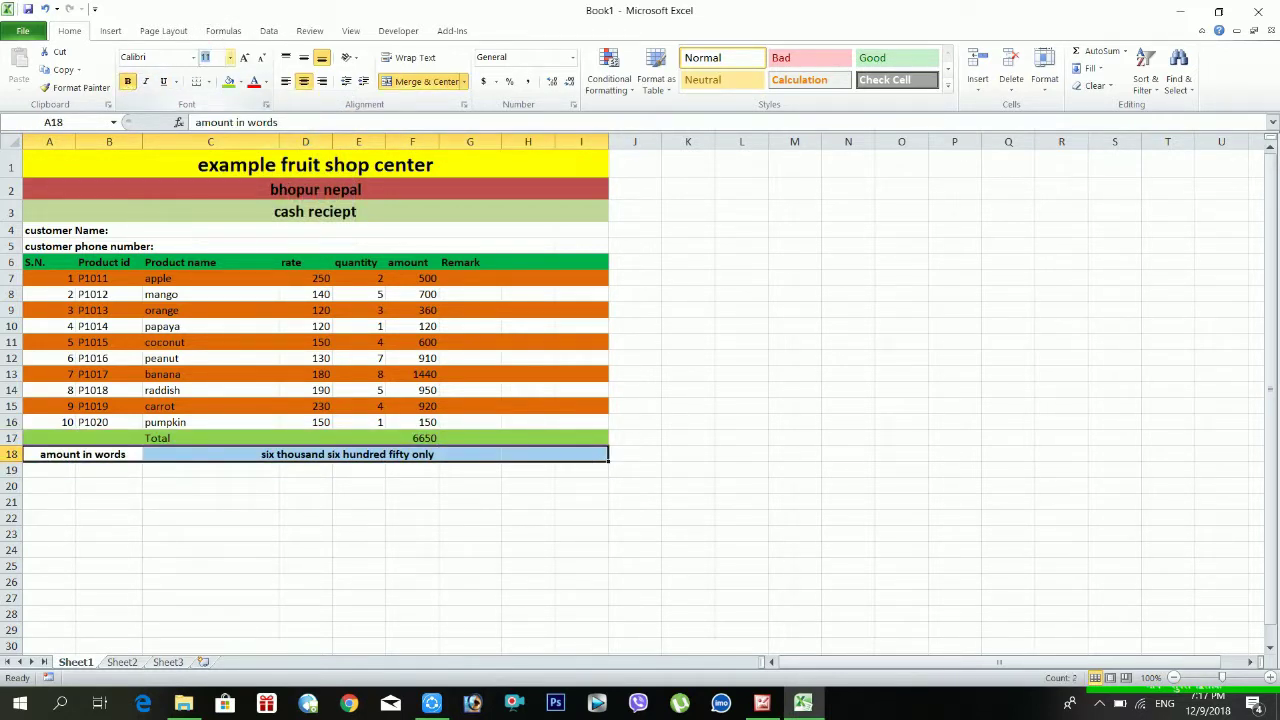
text(15)
key(Return)
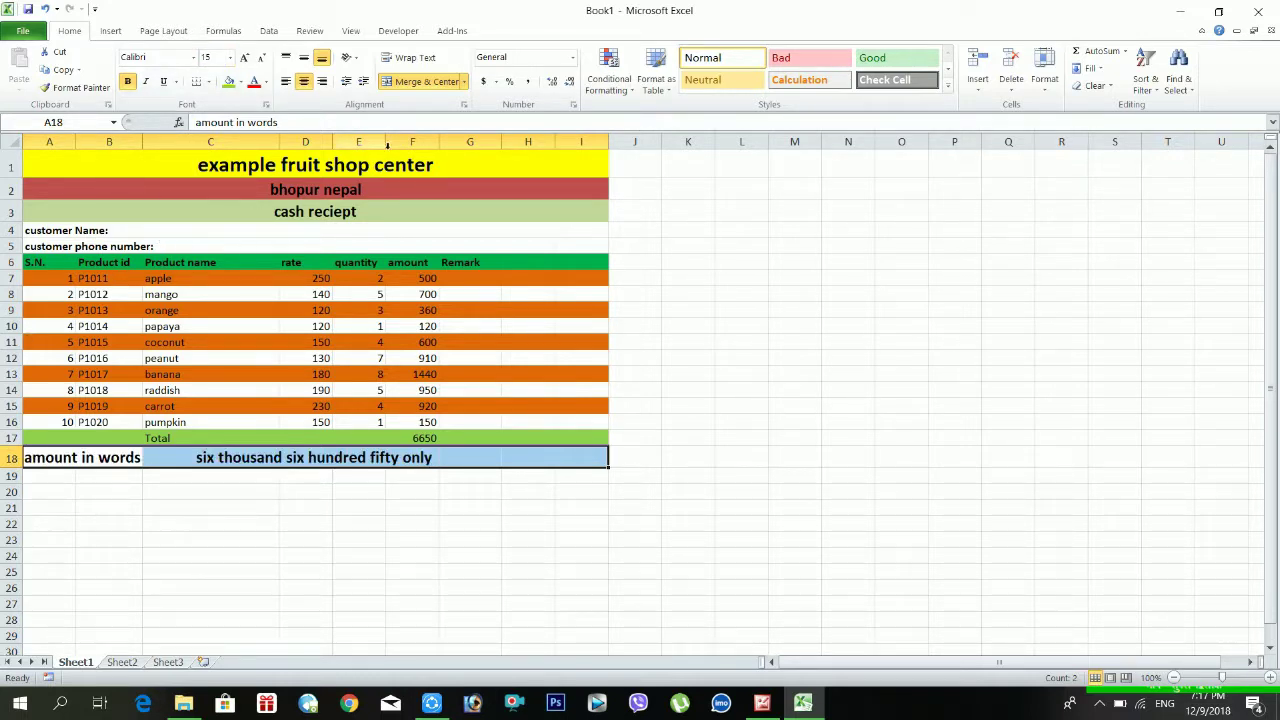
Fill the amount in words row 18 with dark aqua
click(241, 84)
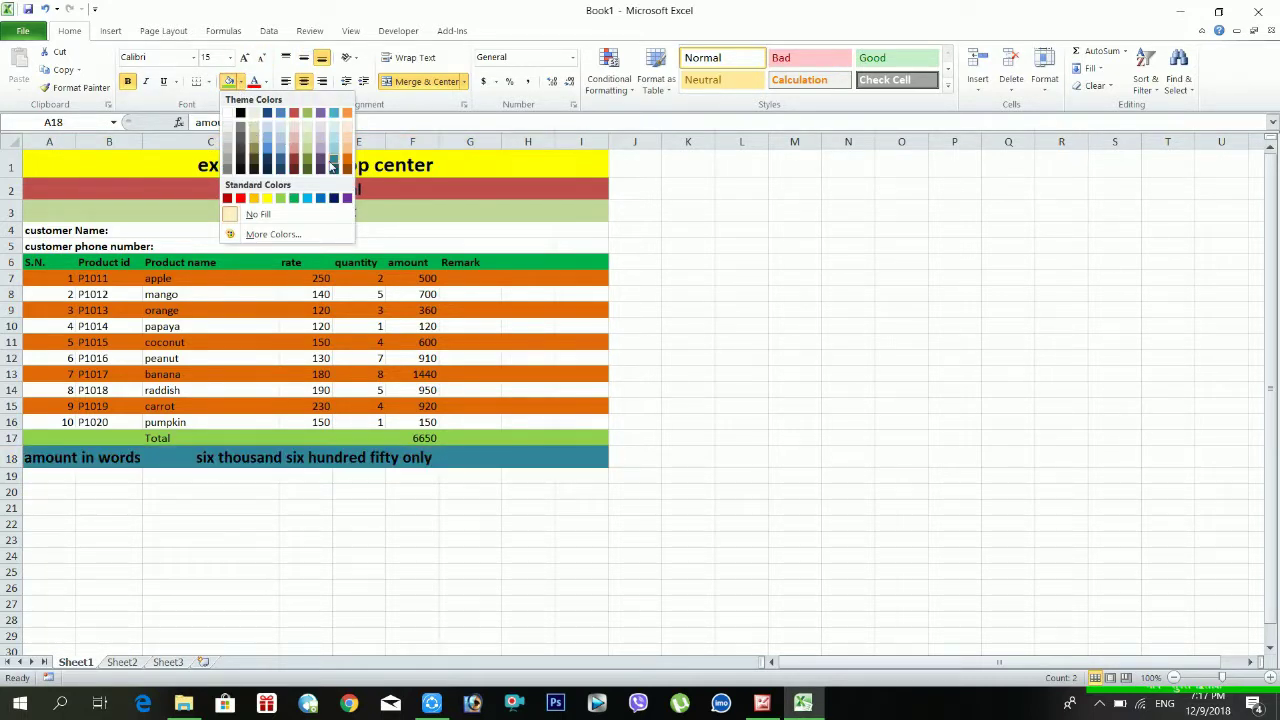
click(333, 165)
click(339, 598)
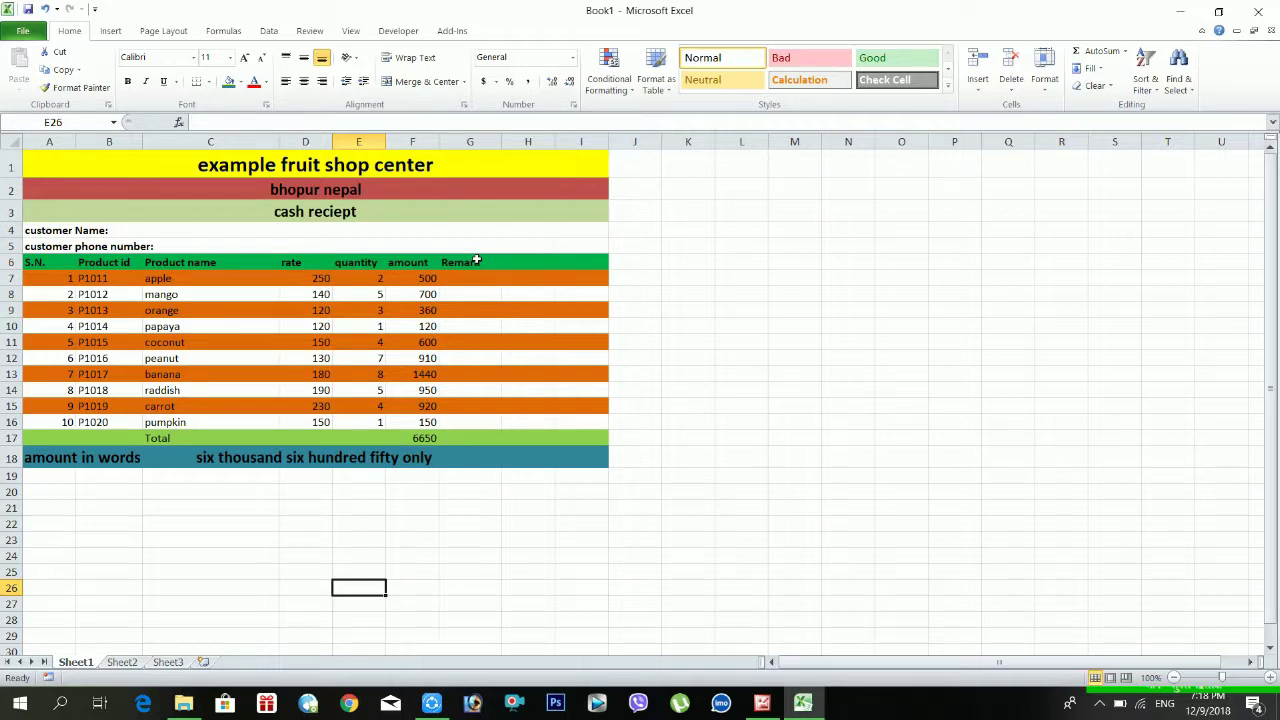
Center the contents of the product table and amount in words row, from A6 through G18
drag(55, 261, 486, 457)
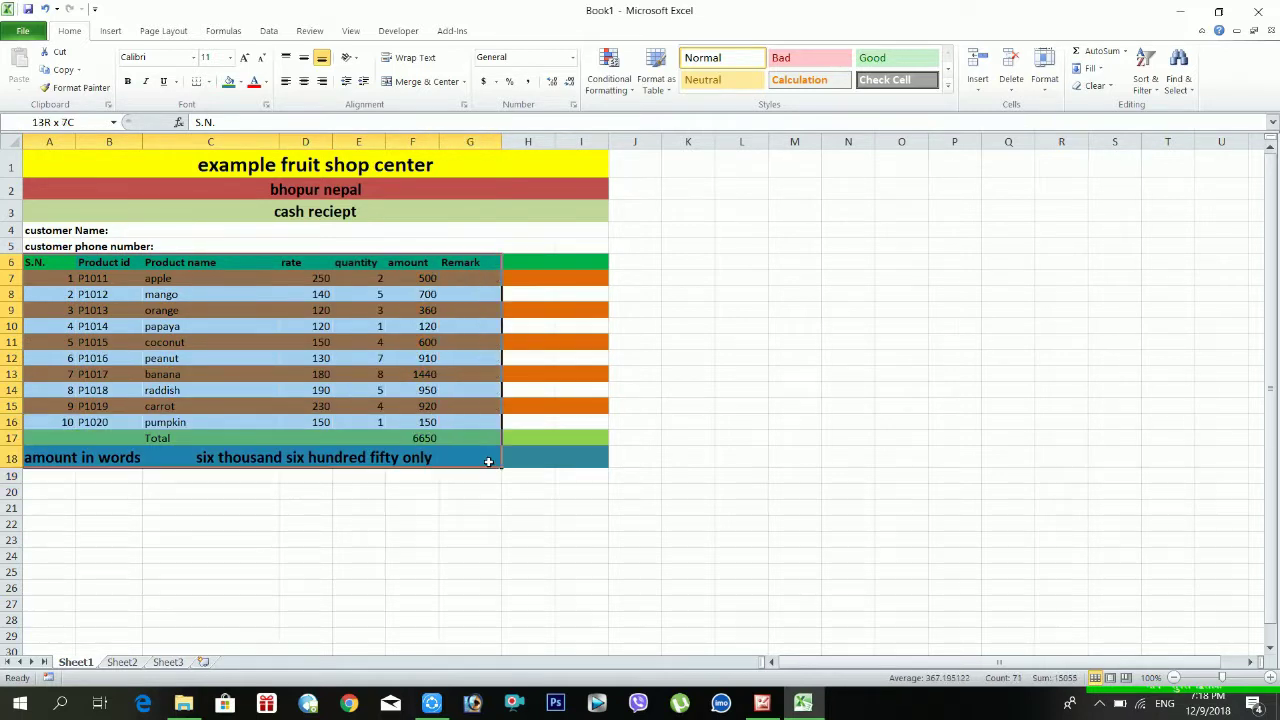
click(306, 83)
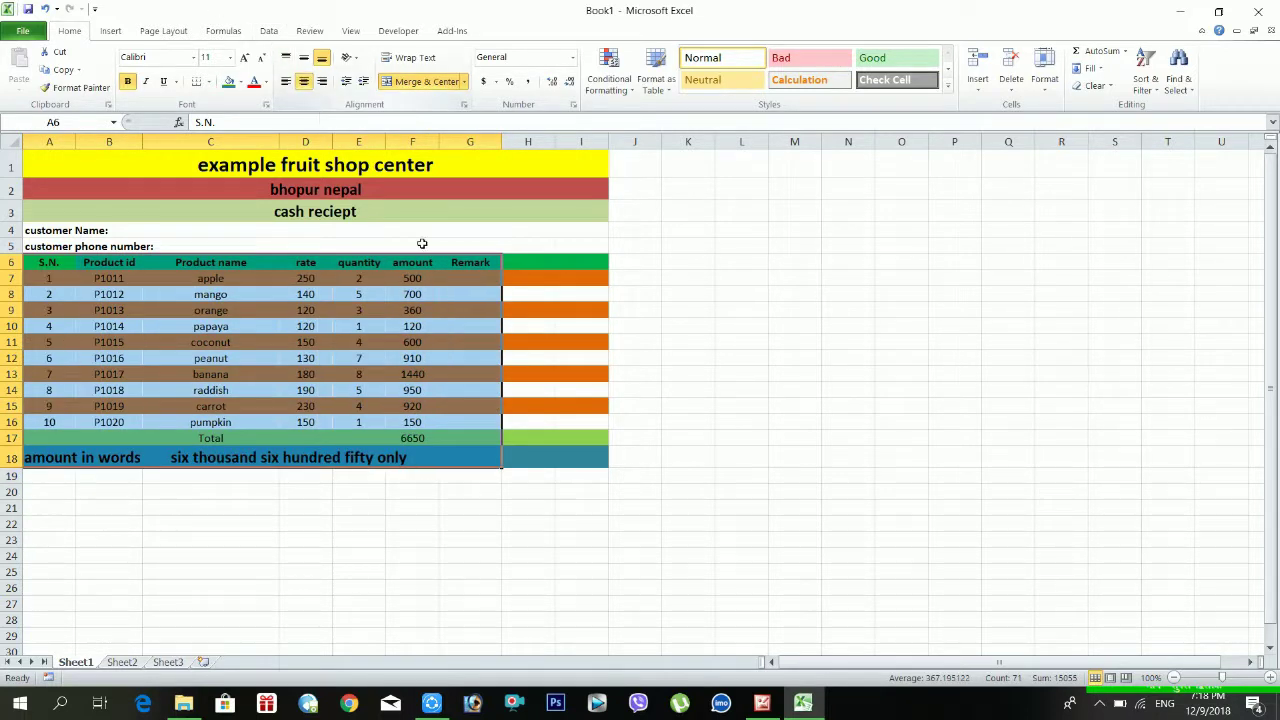
click(482, 296)
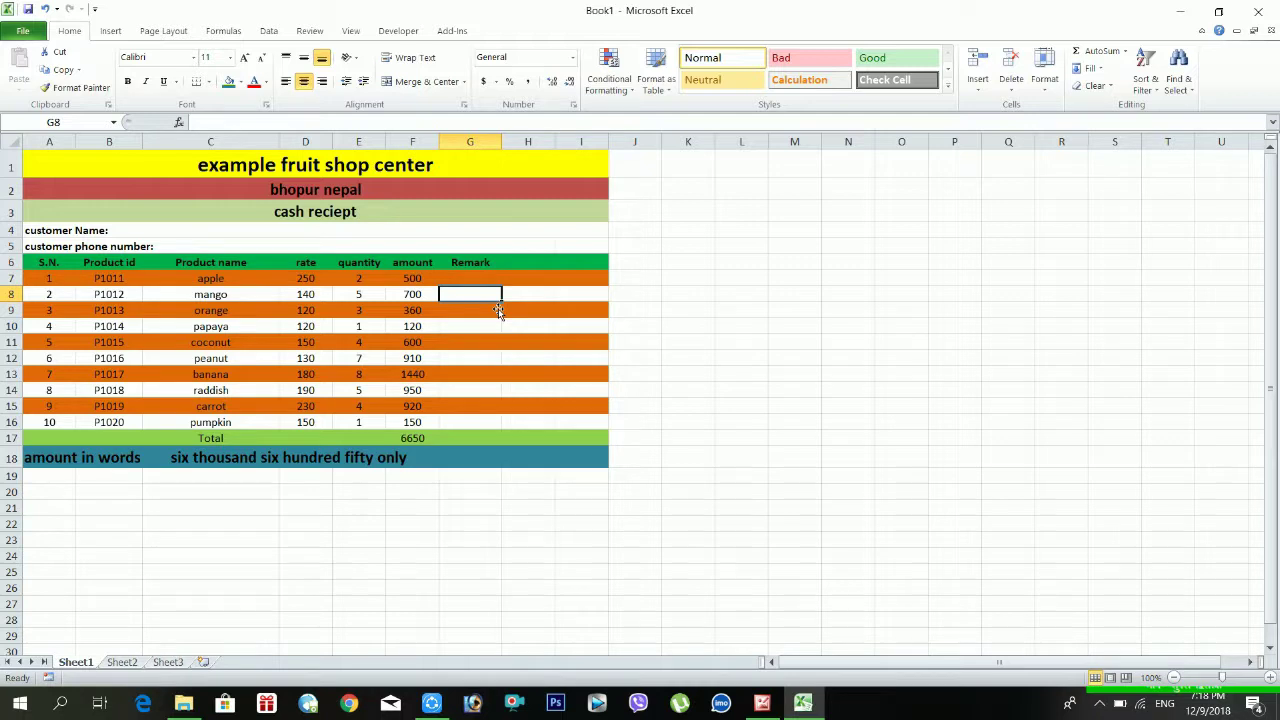